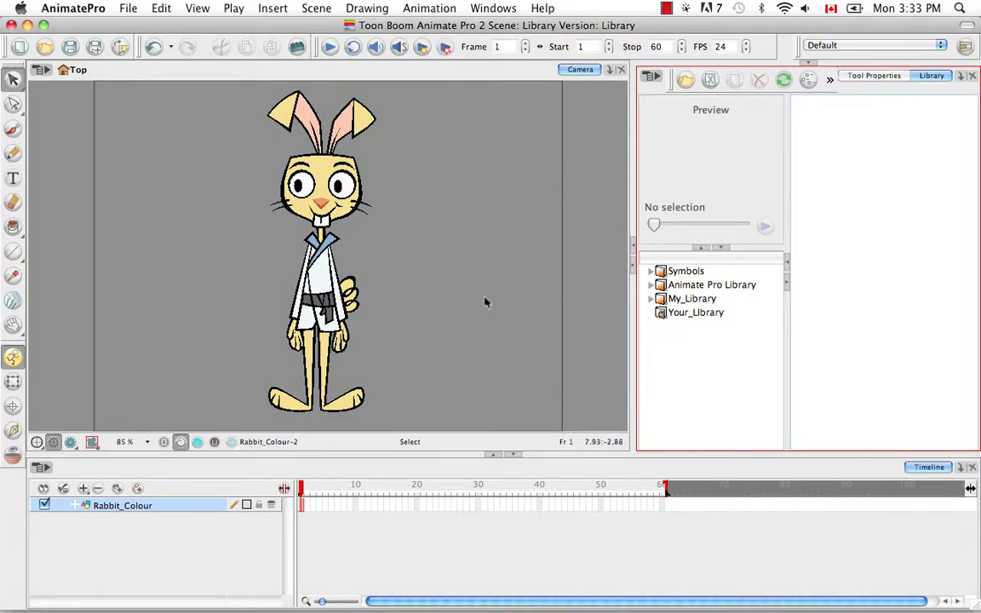
pyautogui.moveTo(210, 96)
pyautogui.mouseDown()
pyautogui.moveTo(338, 116)
pyautogui.moveTo(443, 358)
pyautogui.moveTo(438, 410)
pyautogui.mouseUp()
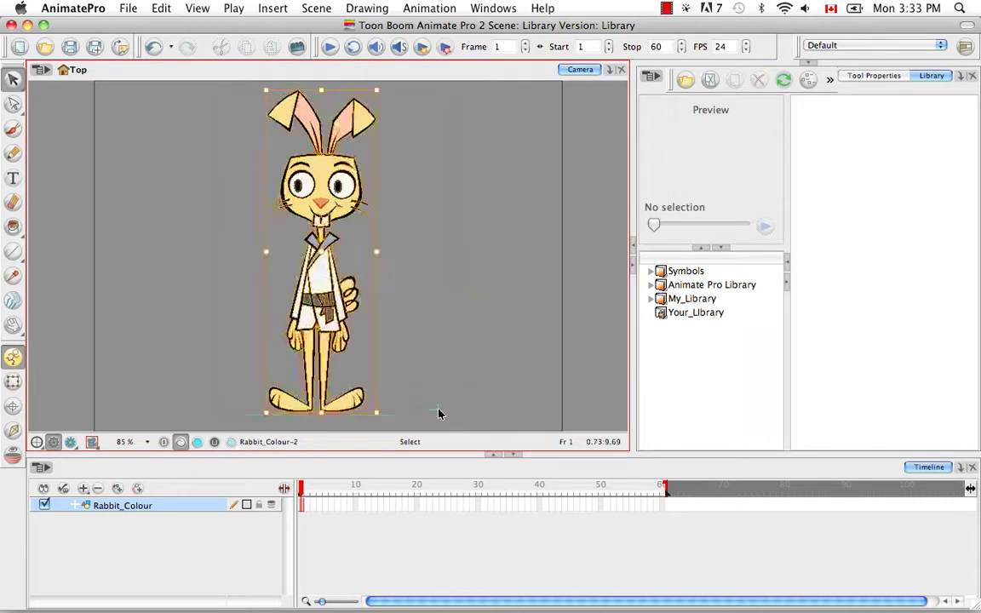
pyautogui.click(467, 278)
pyautogui.moveTo(237, 312); pyautogui.dragTo(436, 90)
pyautogui.click(466, 271)
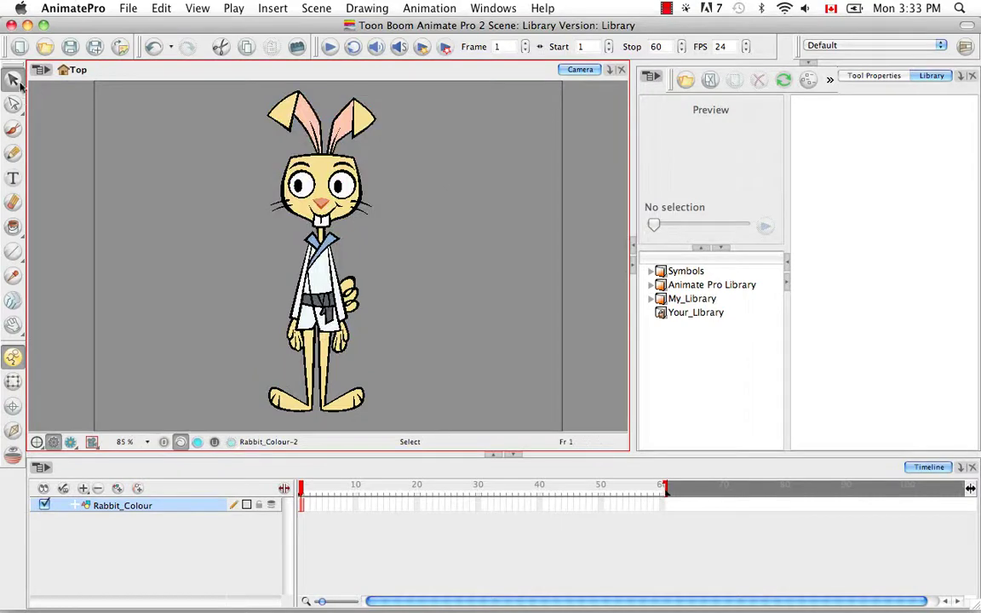
# Step: Lasso the rabbit's head and ears with the Cutter tool, down to the collar
pyautogui.moveTo(13, 79); pyautogui.dragTo(64, 101)
pyautogui.press('alt')
pyautogui.moveTo(396, 97)
pyautogui.mouseDown()
pyautogui.moveTo(360, 81)
pyautogui.moveTo(228, 87)
pyautogui.moveTo(268, 234)
pyautogui.moveTo(457, 128)
pyautogui.mouseUp()
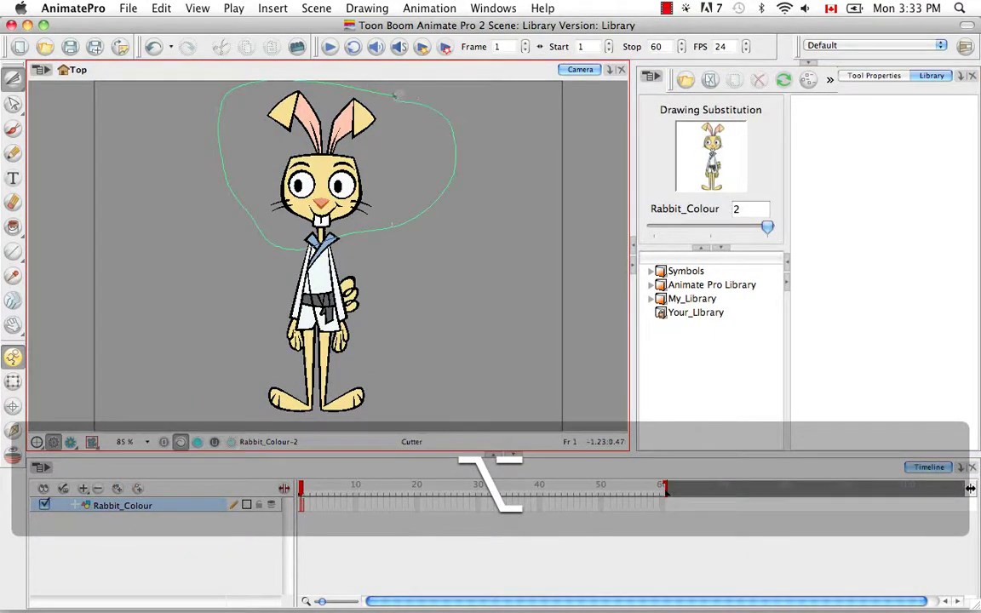
pyautogui.moveTo(397, 95); pyautogui.dragTo(396, 97)
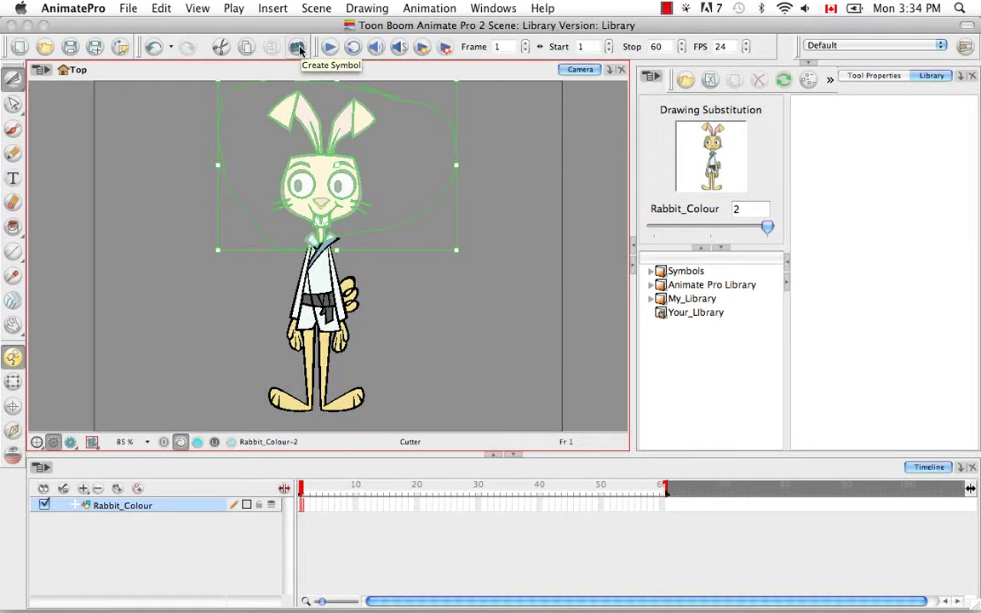
# Step: Create a symbol named KR_Head from the selected head artwork, without cutting it from the source
pyautogui.click(161, 8)
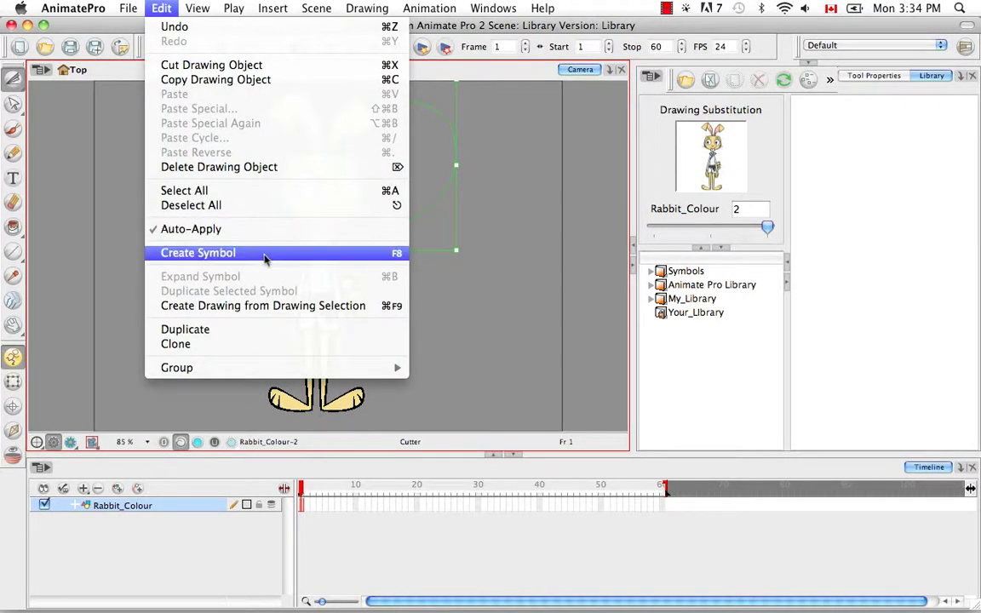
pyautogui.click(406, 254)
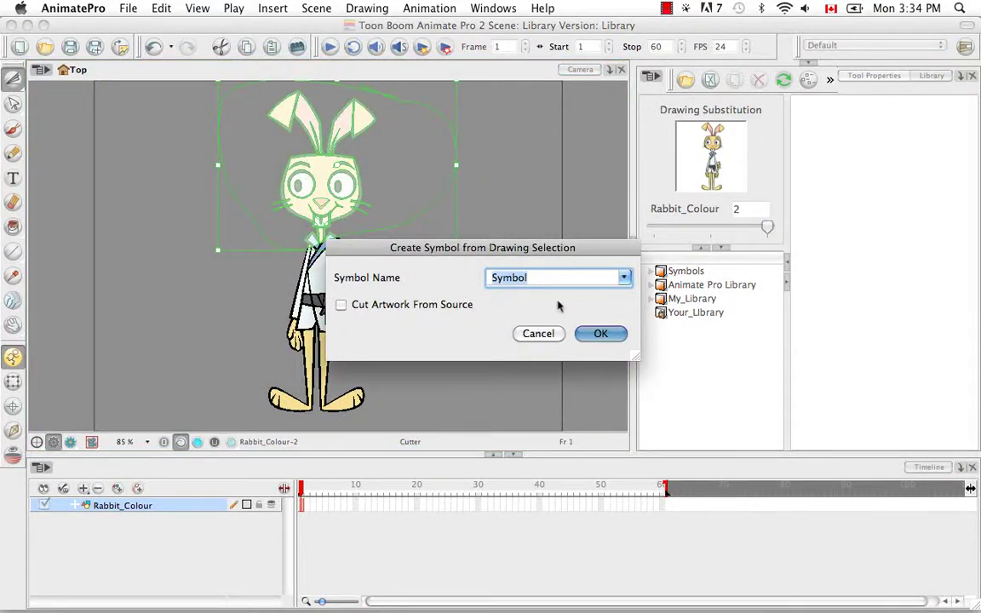
pyautogui.click(624, 278)
pyautogui.click(635, 304)
pyautogui.press('BackSpace')
pyautogui.write('KR')
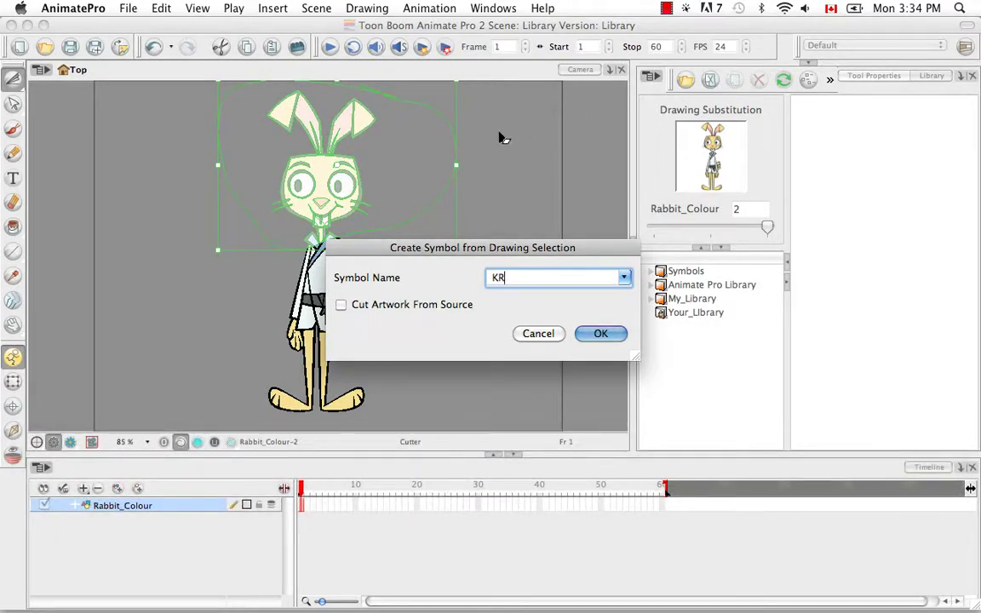
pyautogui.write('_Head')
pyautogui.click(600, 333)
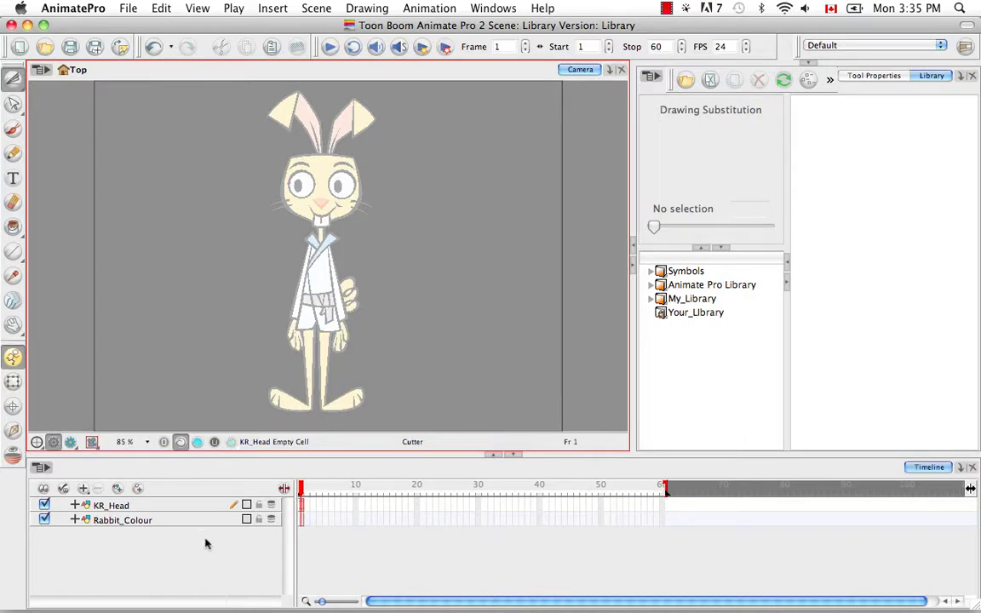
# Step: Hide and show the Rabbit_Colour and KR_Head layers in turn to compare their artwork
pyautogui.click(75, 528)
pyautogui.click(45, 519)
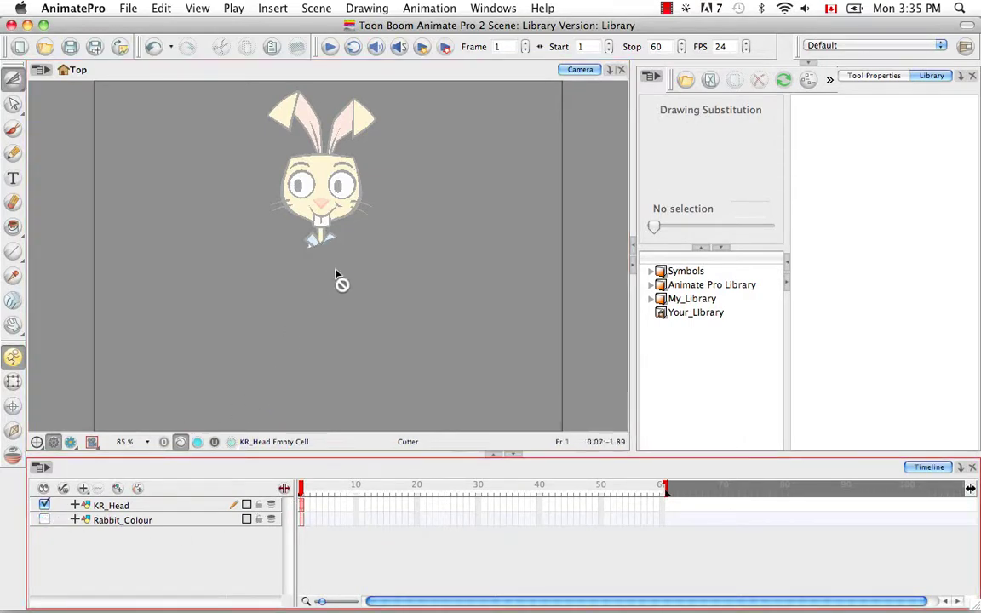
pyautogui.click(44, 520)
pyautogui.click(44, 505)
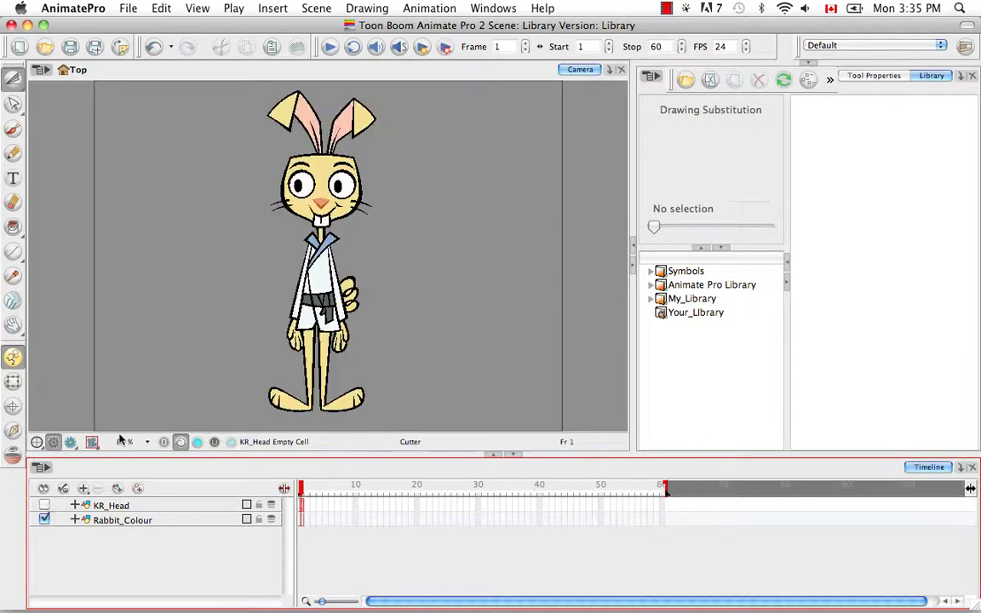
pyautogui.click(45, 505)
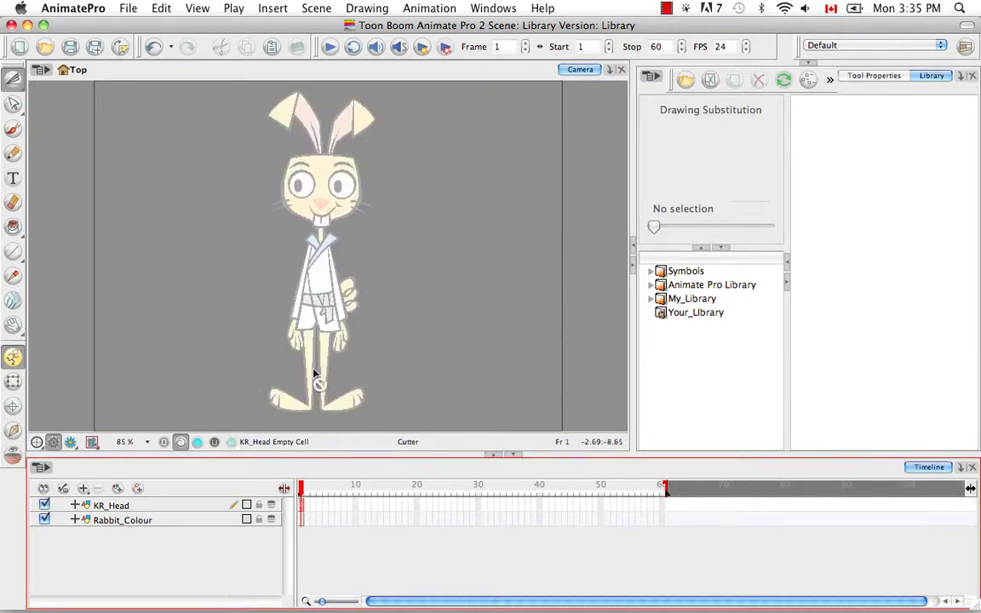
pyautogui.click(434, 287)
pyautogui.click(179, 518)
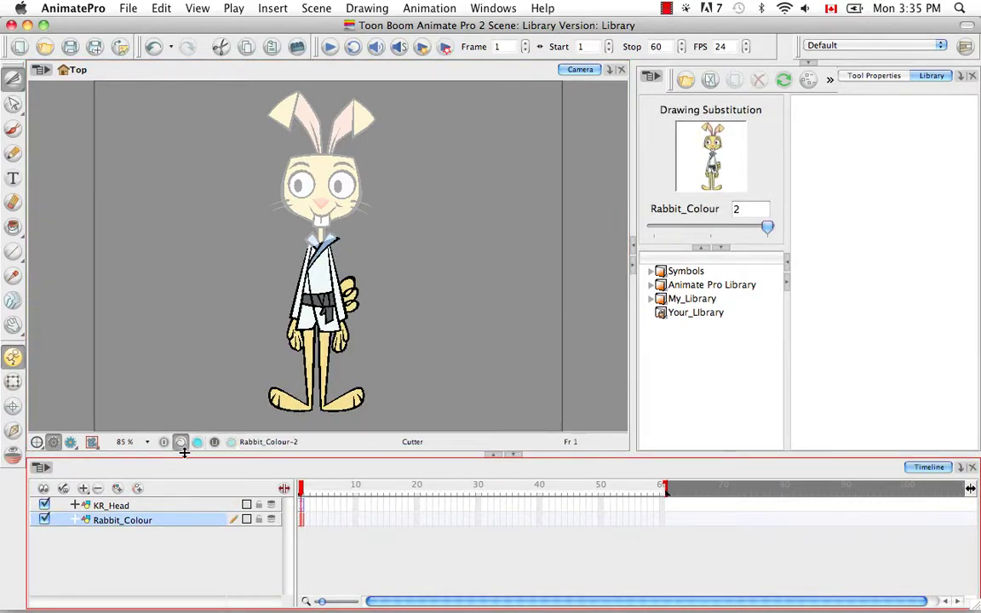
# Step: Delete the KR_Head layer from the timeline
pyautogui.click(114, 505)
pyautogui.click(99, 488)
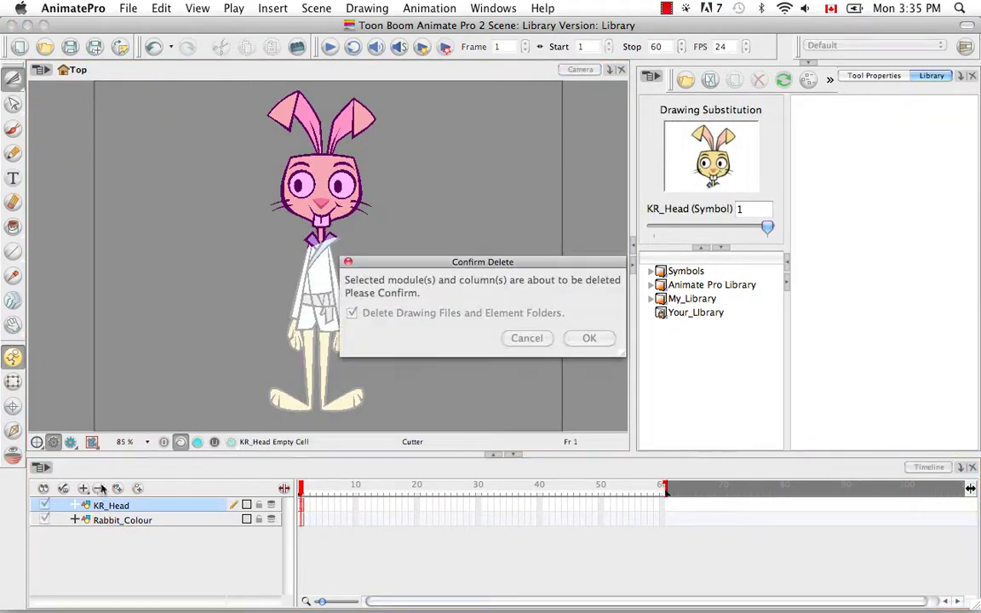
pyautogui.click(588, 338)
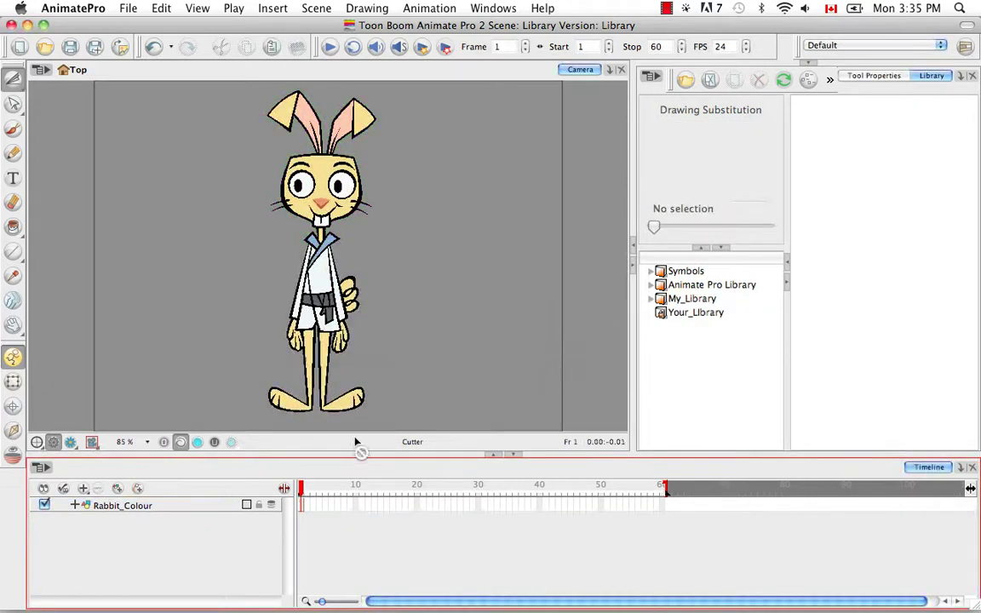
# Step: Extend the exposure of the Rabbit_Colour drawing to frame 20
pyautogui.click(211, 507)
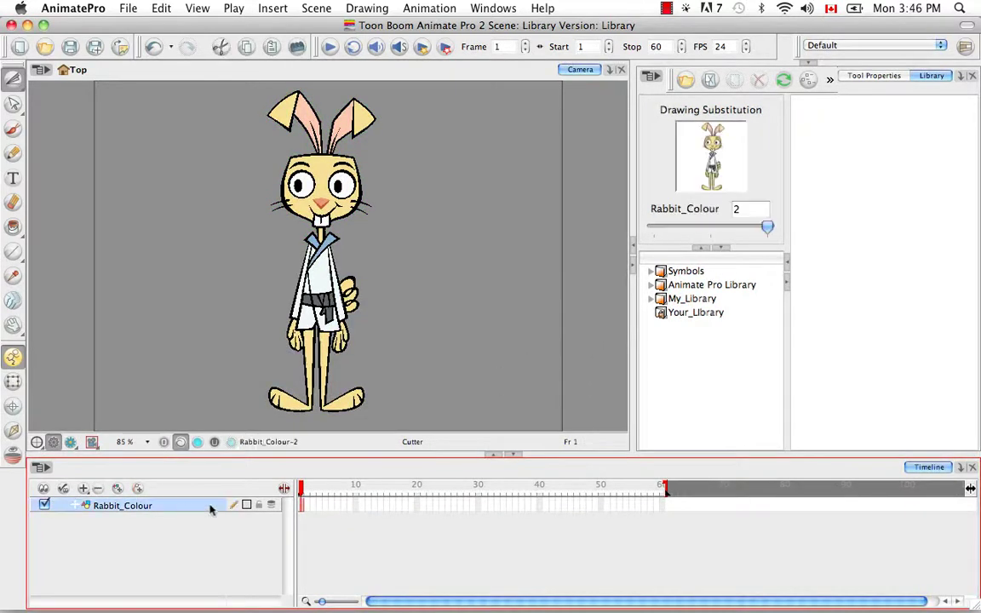
pyautogui.click(416, 507)
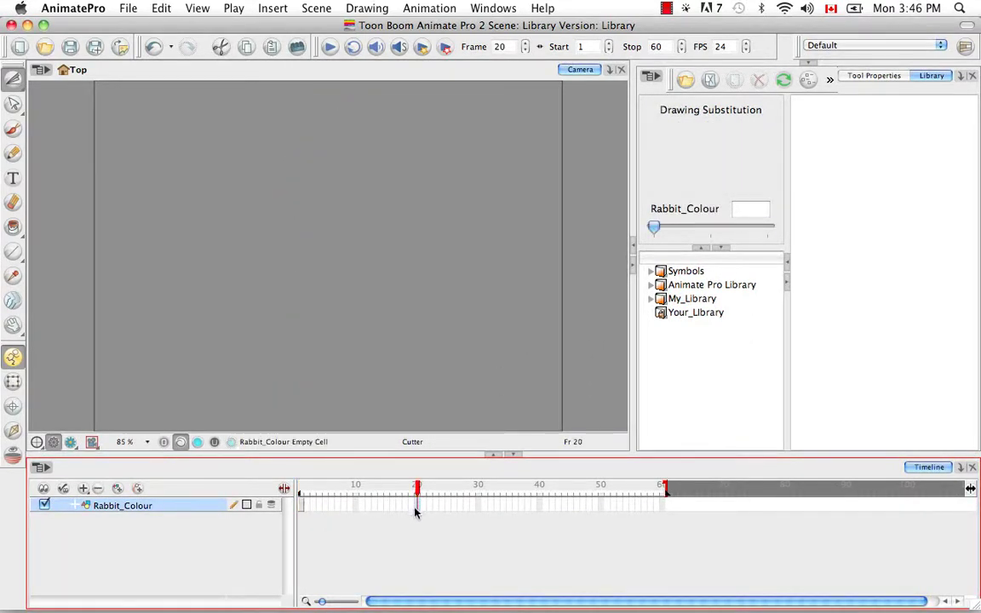
pyautogui.rightClick(417, 507)
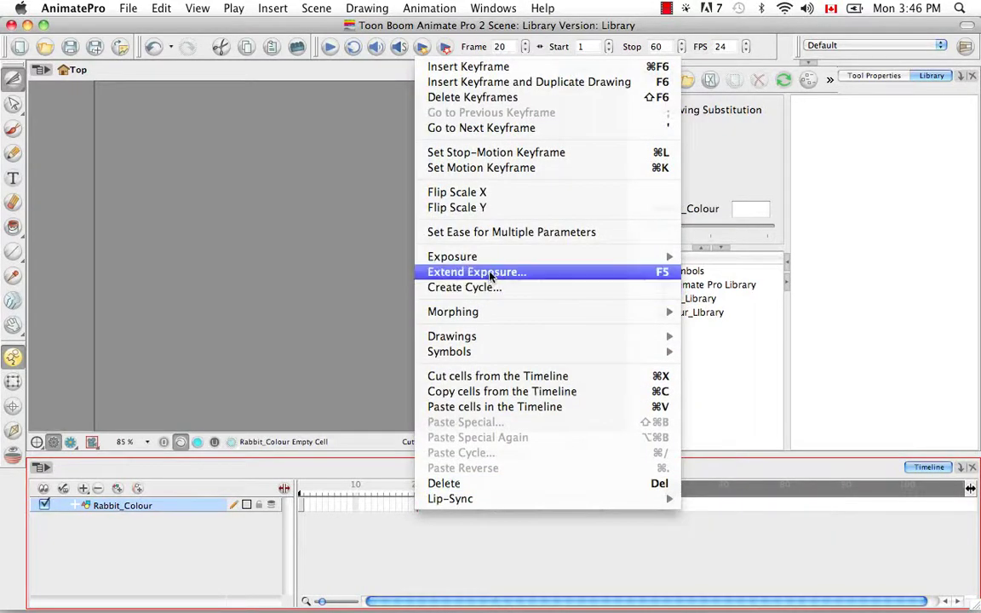
pyautogui.click(460, 272)
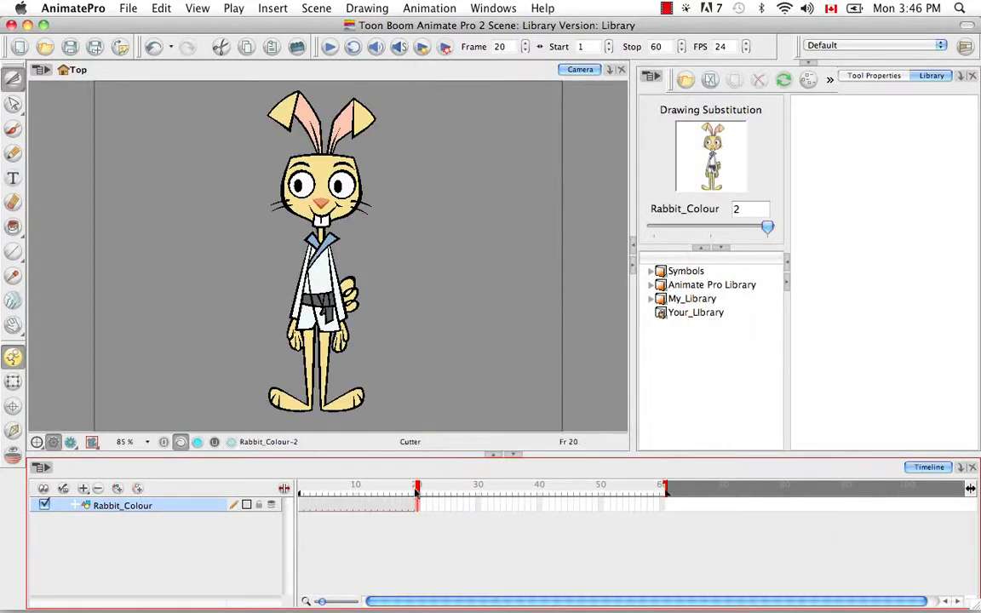
# Step: Substitute drawing 1 on Rabbit_Colour from frame 10 and return the playhead to frame 1
pyautogui.moveTo(416, 489); pyautogui.dragTo(356, 490)
pyautogui.moveTo(766, 227); pyautogui.dragTo(711, 228)
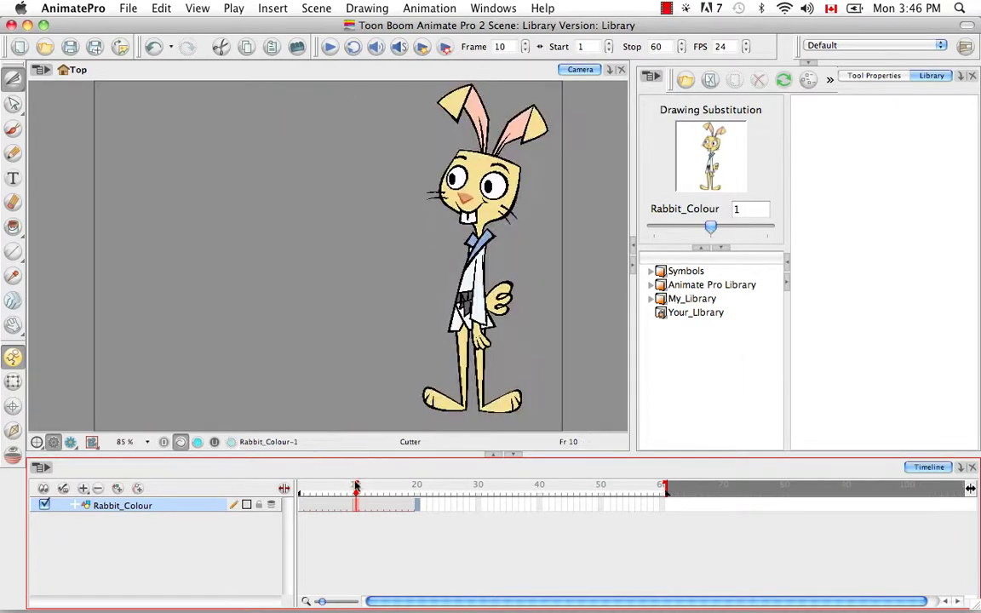
pyautogui.moveTo(356, 490)
pyautogui.mouseDown()
pyautogui.moveTo(411, 485)
pyautogui.moveTo(303, 485)
pyautogui.mouseUp()
pyautogui.click(344, 552)
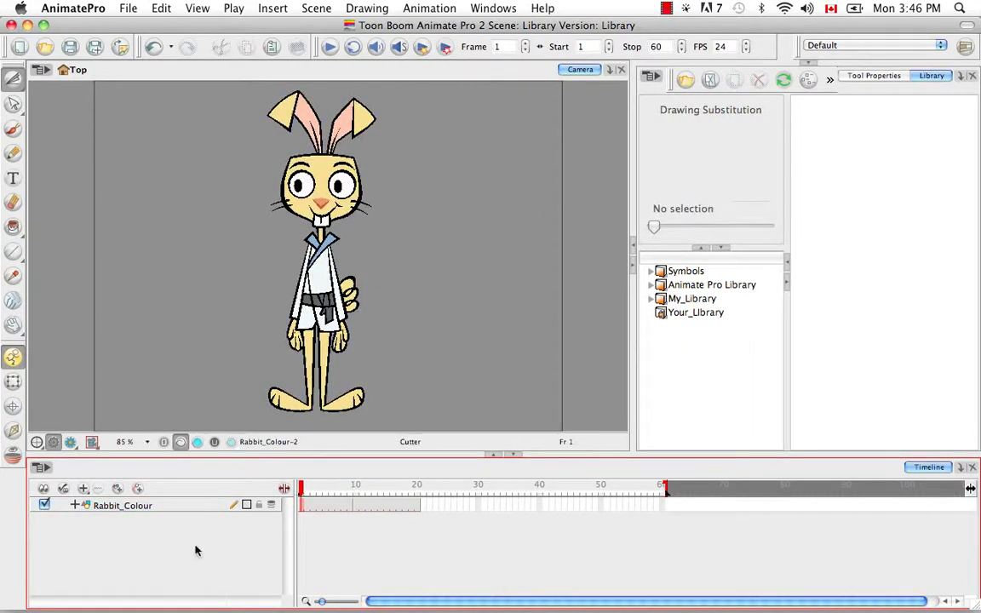
pyautogui.click(182, 508)
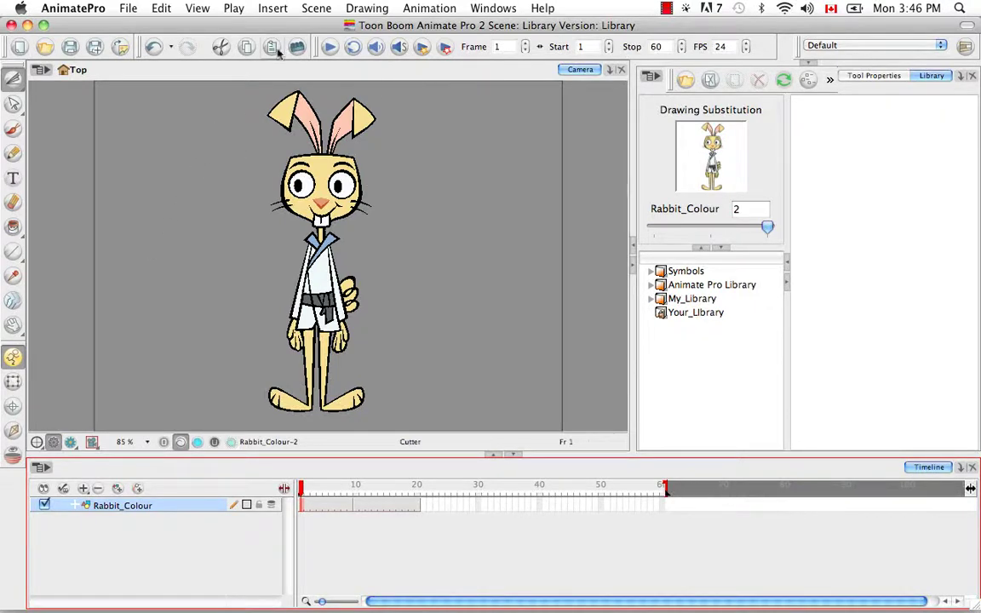
pyautogui.click(162, 11)
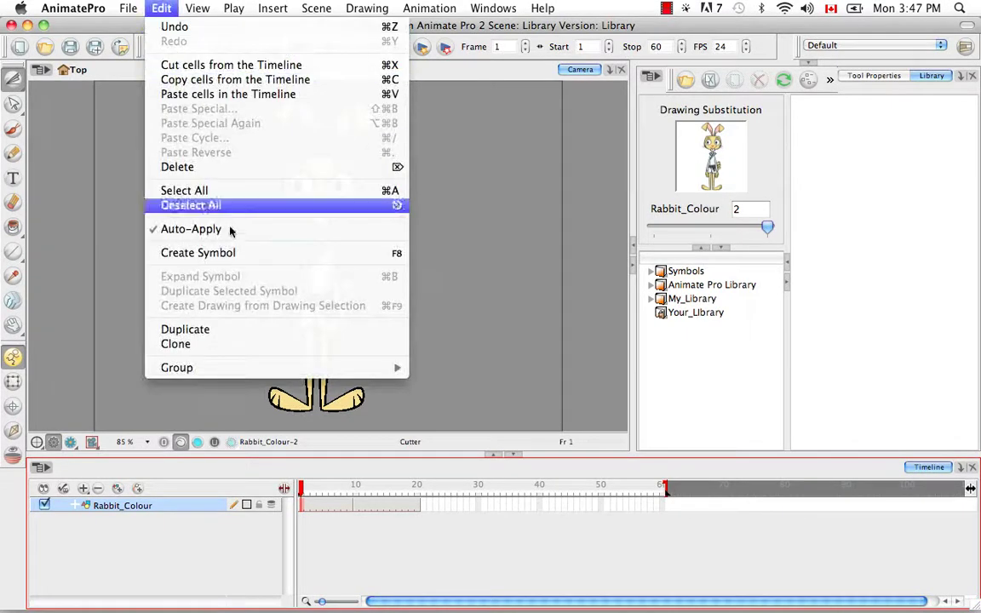
pyautogui.click(479, 275)
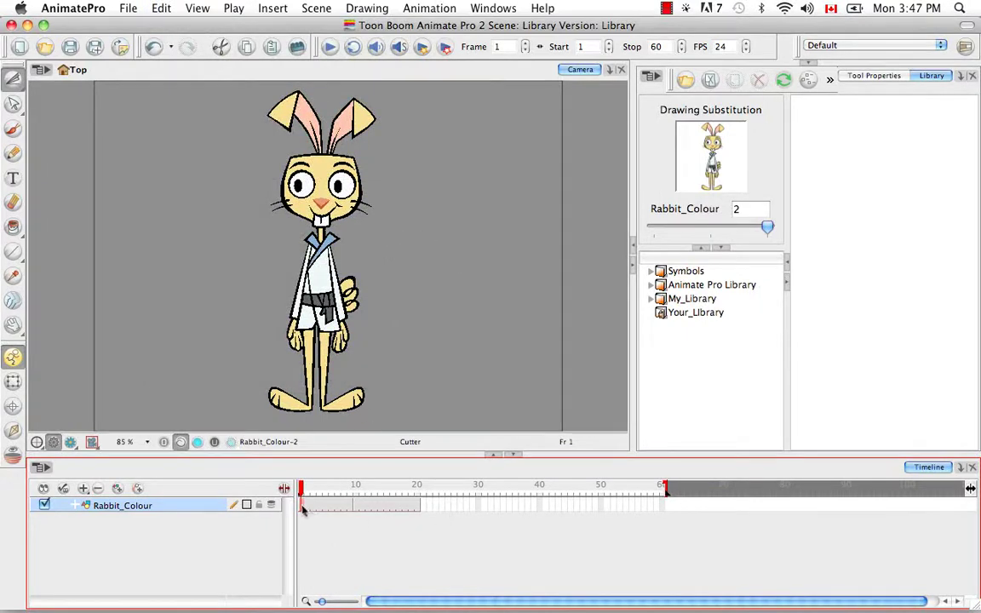
pyautogui.click(346, 503)
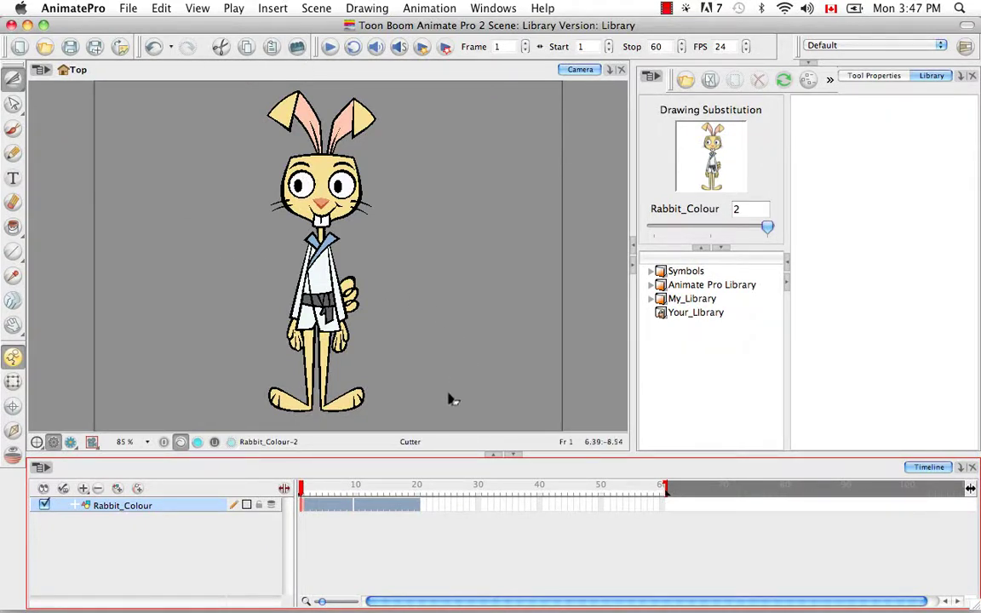
pyautogui.click(169, 519)
# Step: Create a symbol from the Rabbit_Colour layer in the library's Symbols folder
pyautogui.click(167, 509)
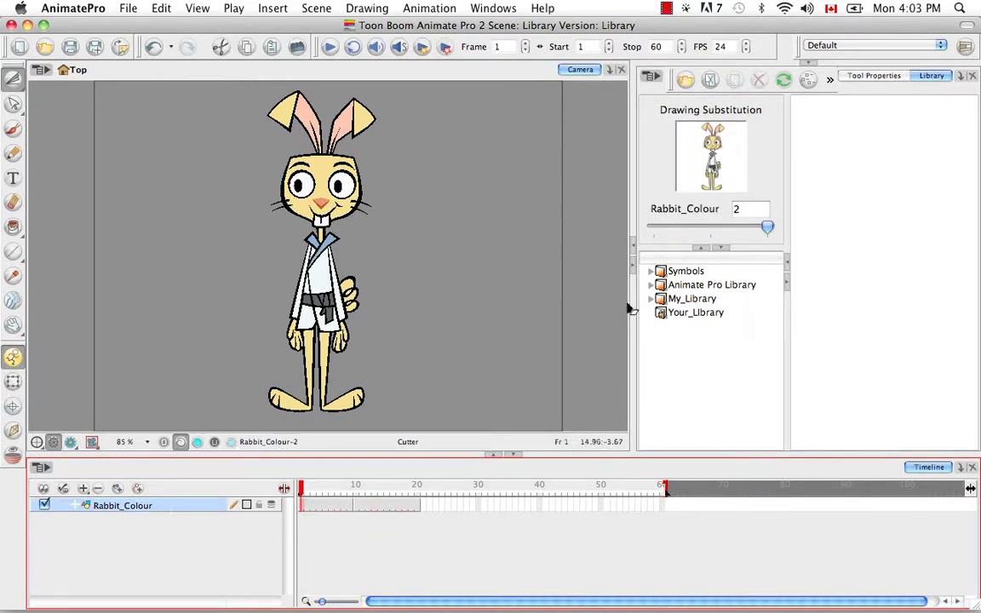
pyautogui.click(682, 271)
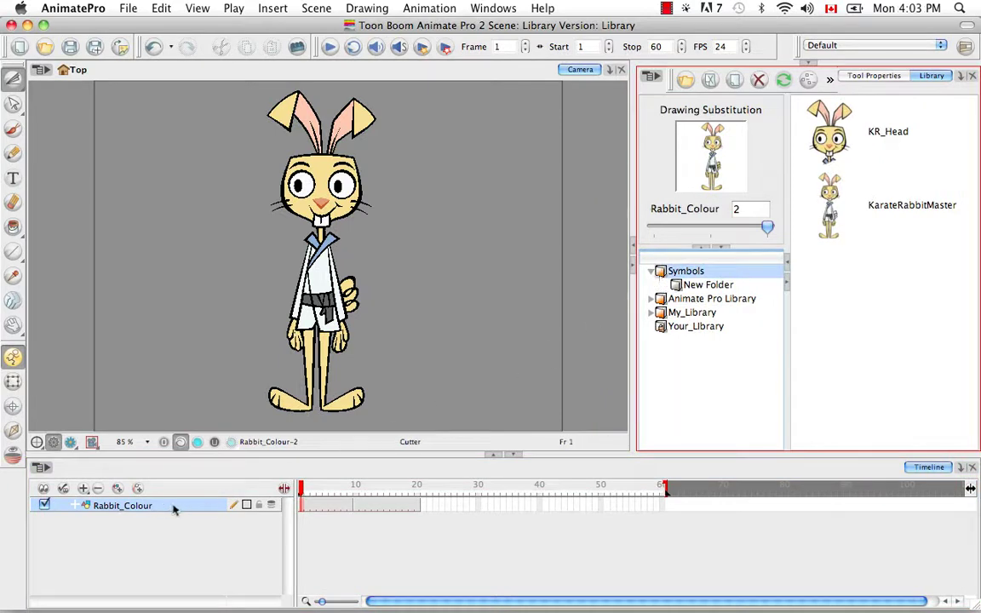
pyautogui.moveTo(173, 509); pyautogui.dragTo(699, 274)
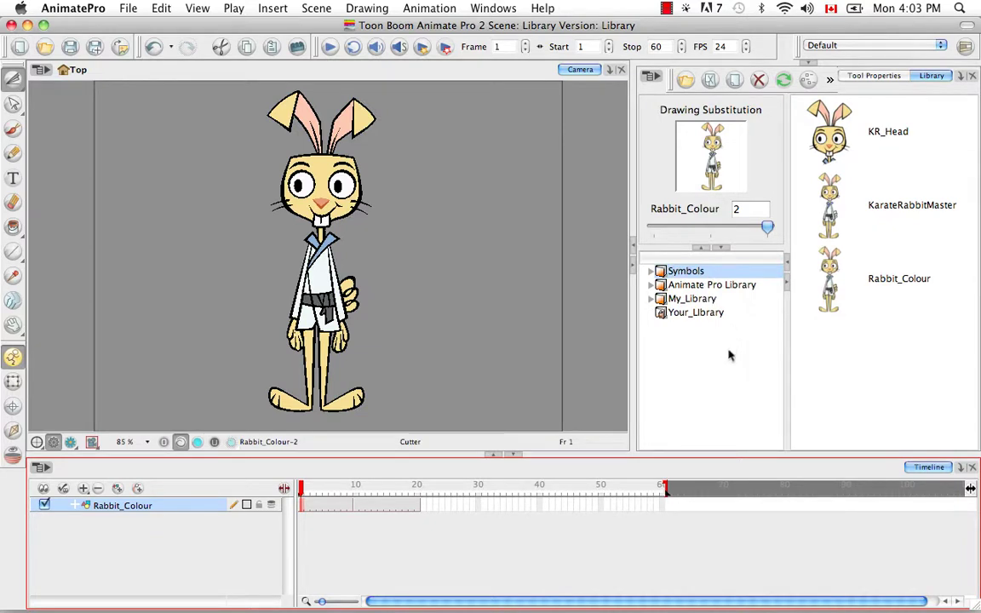
# Step: Show the Network view and paste a copy of the Rabbit_Colour module into the Symbols library as another symbol
pyautogui.click(813, 62)
pyautogui.click(925, 70)
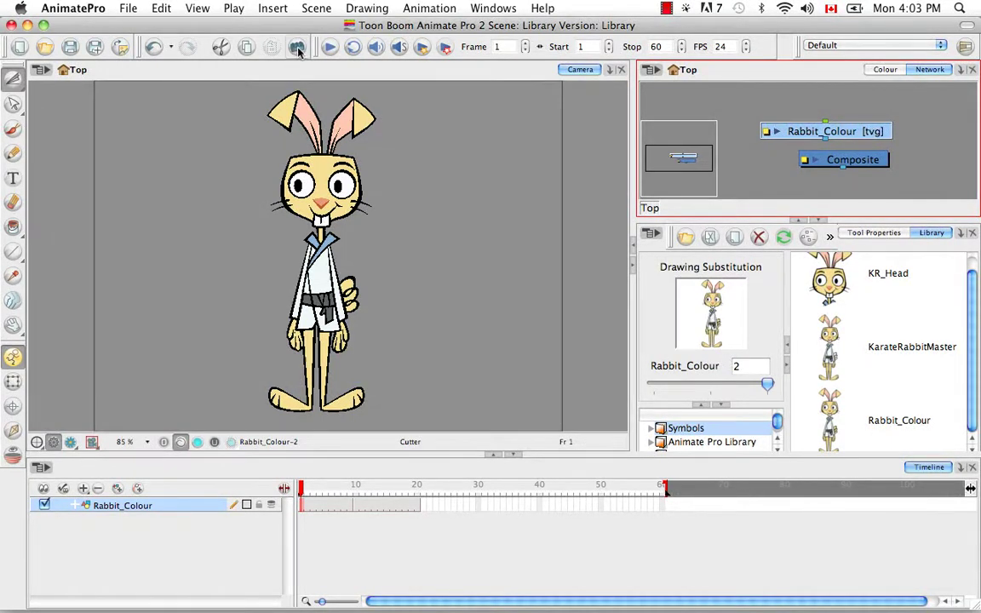
pyautogui.click(161, 9)
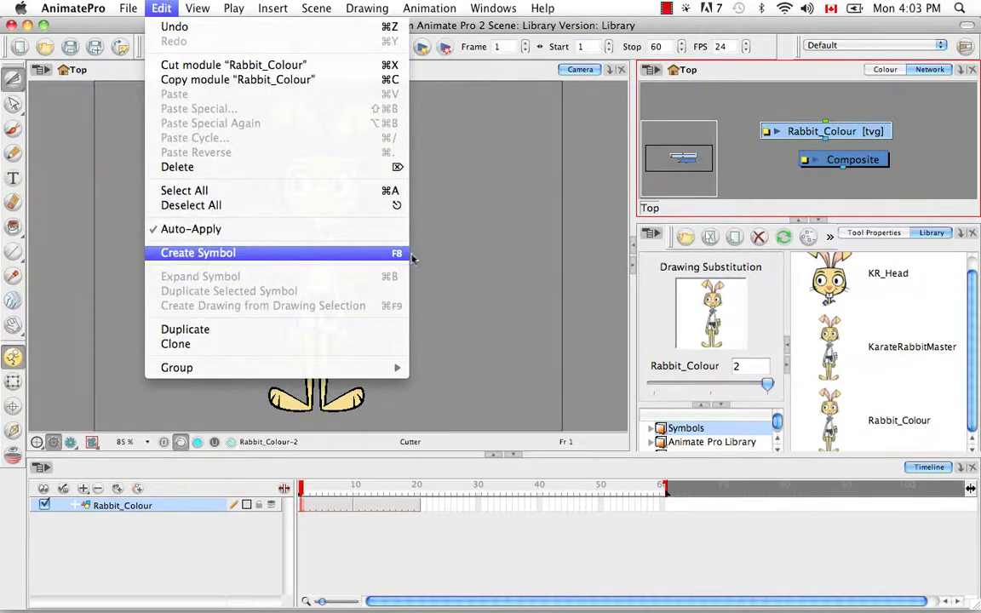
pyautogui.click(466, 211)
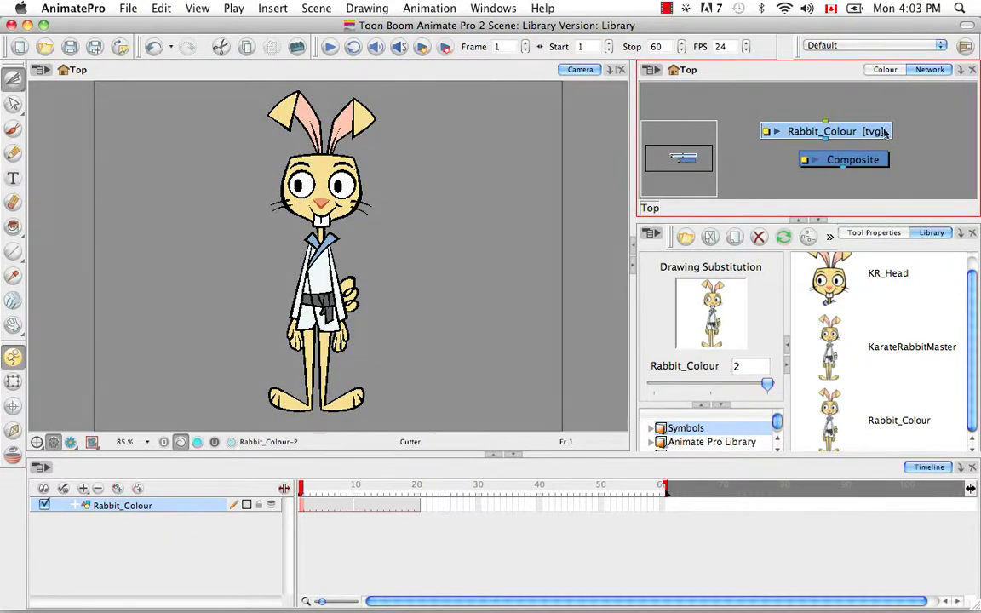
pyautogui.press('super+c')
pyautogui.click(936, 419)
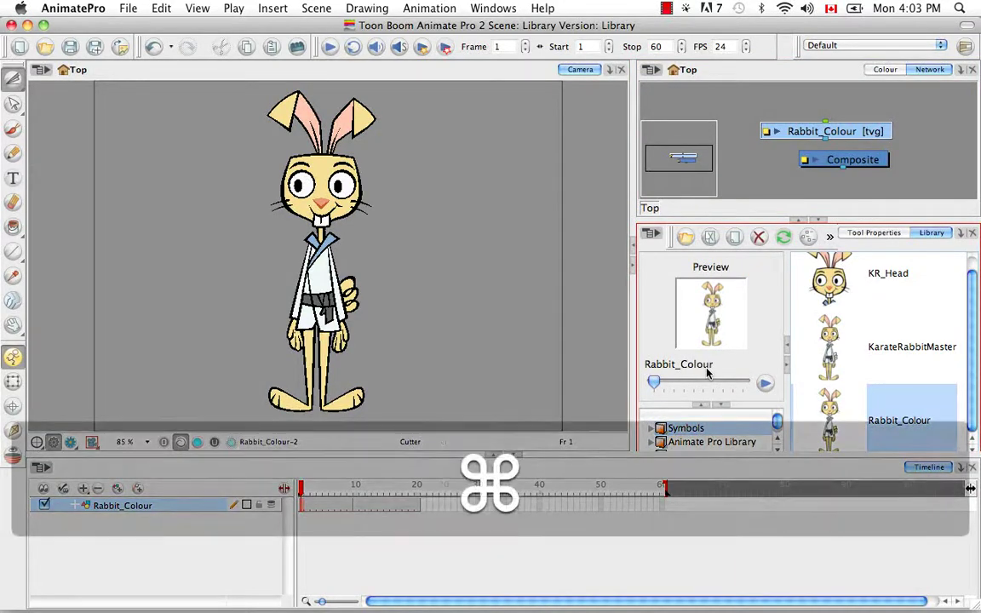
pyautogui.press('super+v')
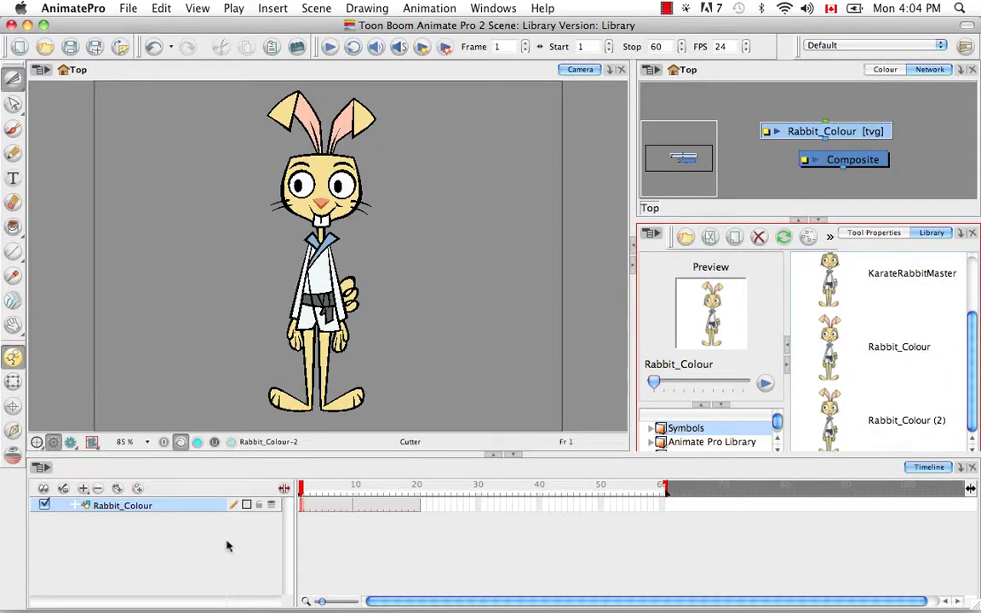
# Step: Place the Rabbit_Colour symbol from the library into the Camera view and reselect the original Rabbit_Colour layer
pyautogui.click(885, 345)
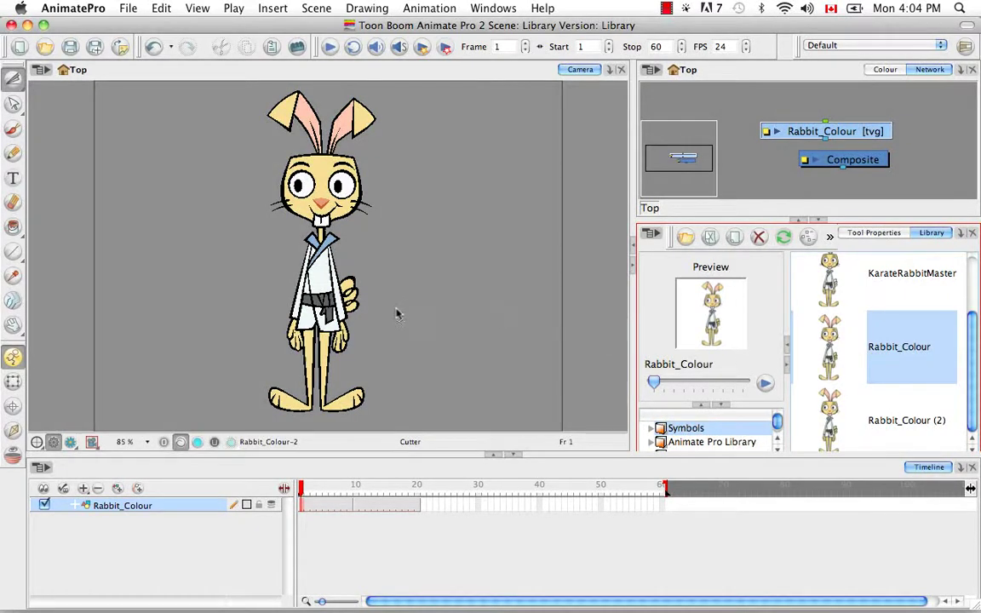
pyautogui.moveTo(396, 314); pyautogui.dragTo(396, 314)
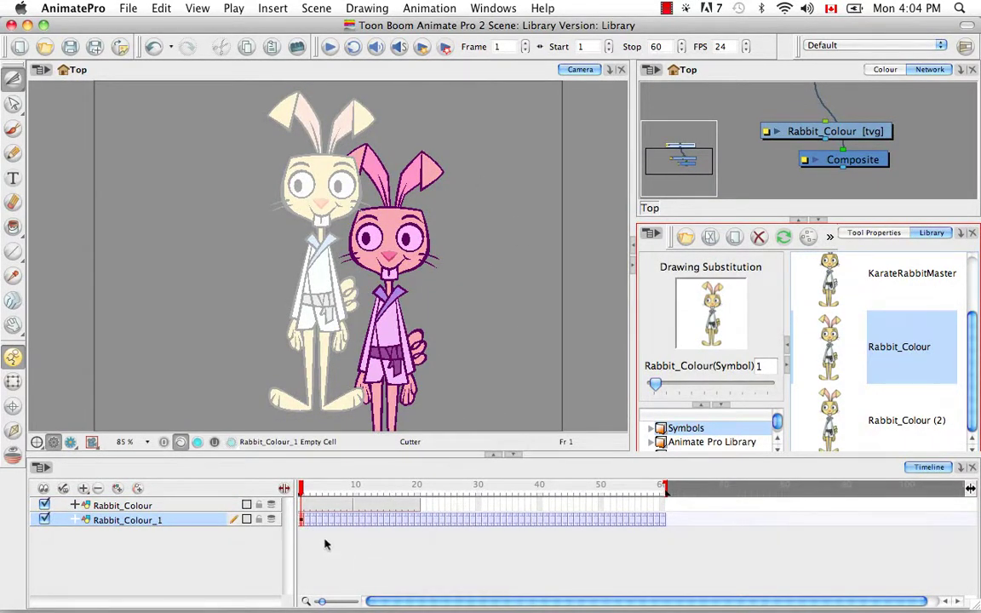
pyautogui.click(190, 508)
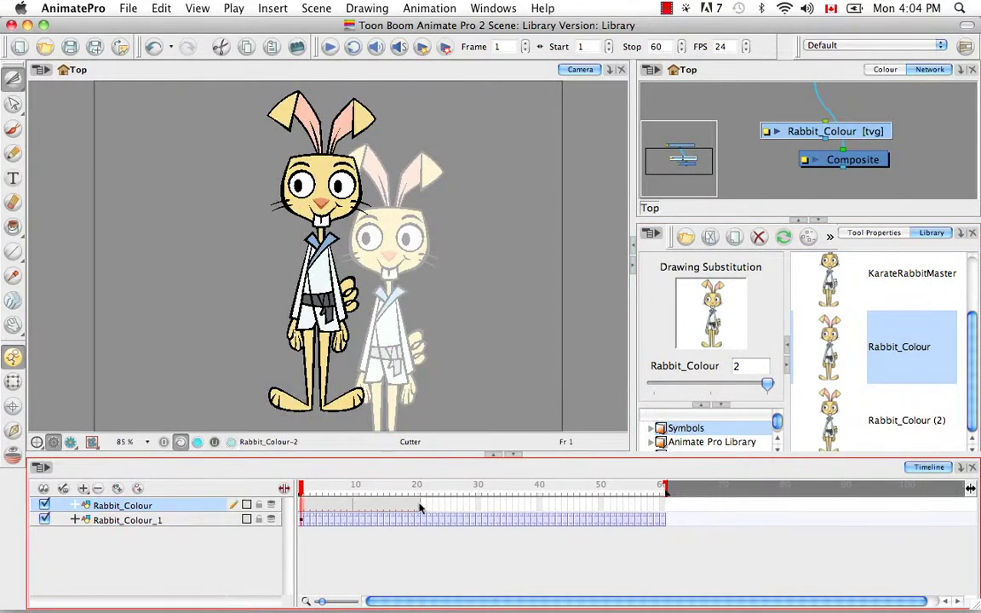
# Step: Delete the Rabbit_Colour_1 layer from the timeline together with its drawing files and element folders
pyautogui.click(219, 520)
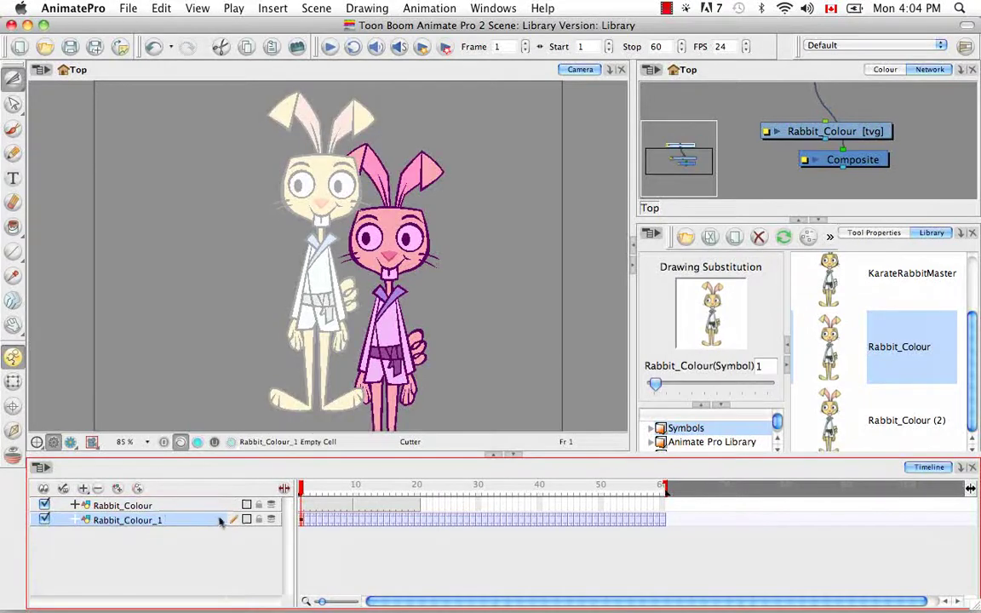
pyautogui.click(98, 488)
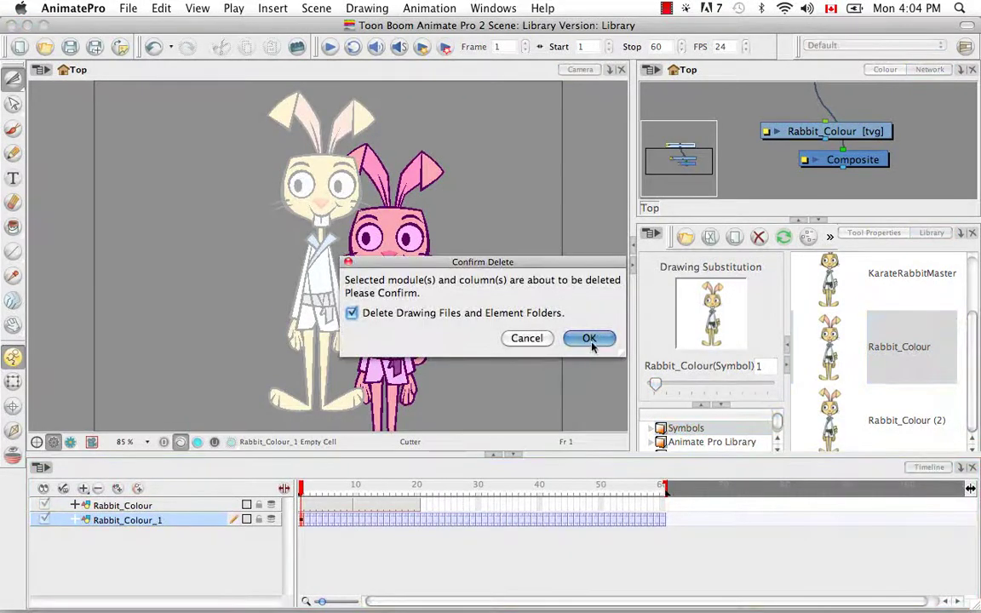
pyautogui.click(534, 308)
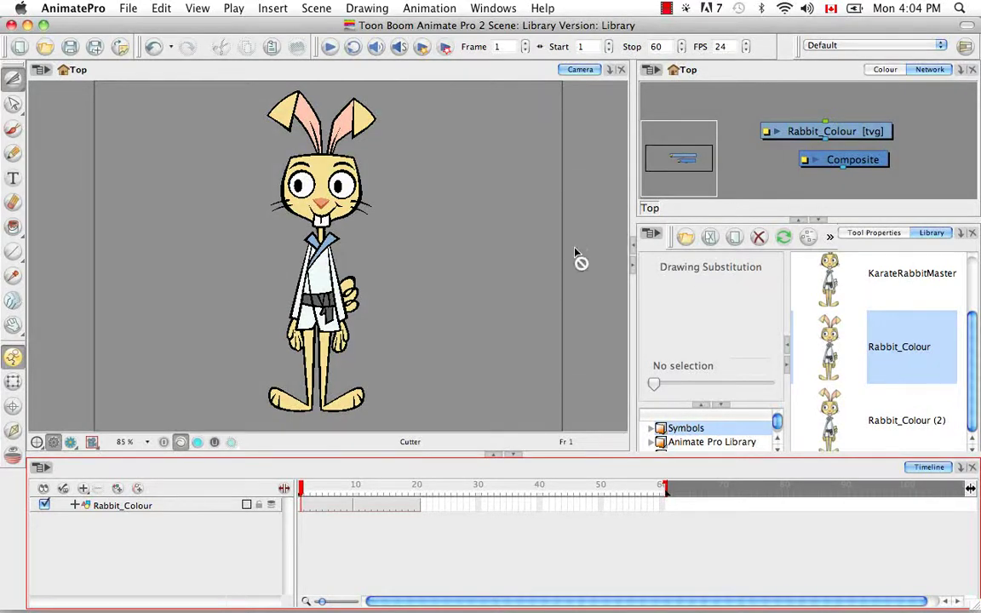
# Step: Add the Rabbit_Colour library symbol to the timeline as a layer, then switch the visibility of both layers off and back on
pyautogui.moveTo(576, 252); pyautogui.dragTo(910, 356)
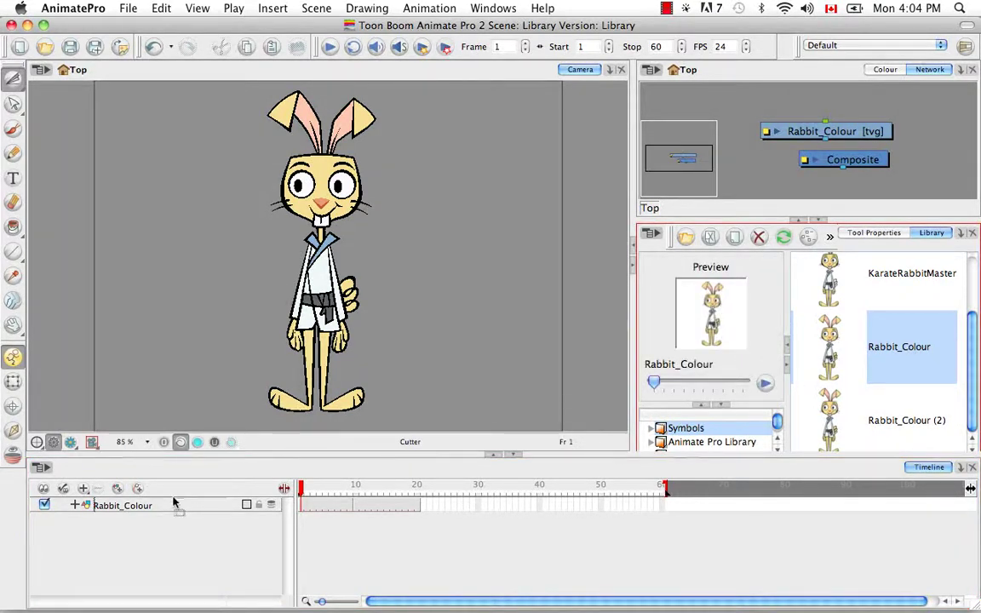
pyautogui.moveTo(173, 504); pyautogui.dragTo(174, 505)
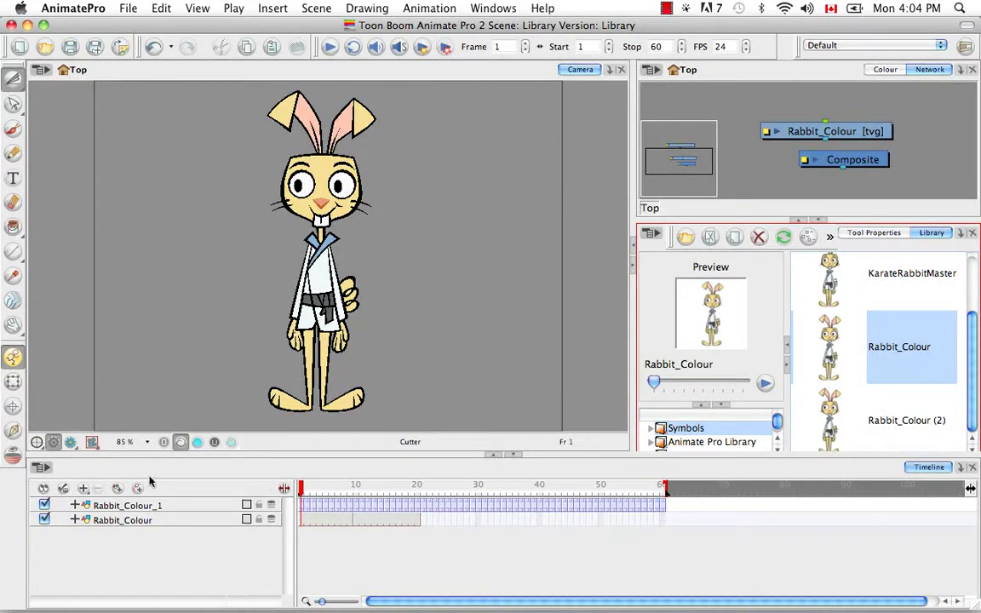
pyautogui.click(45, 505)
pyautogui.click(46, 506)
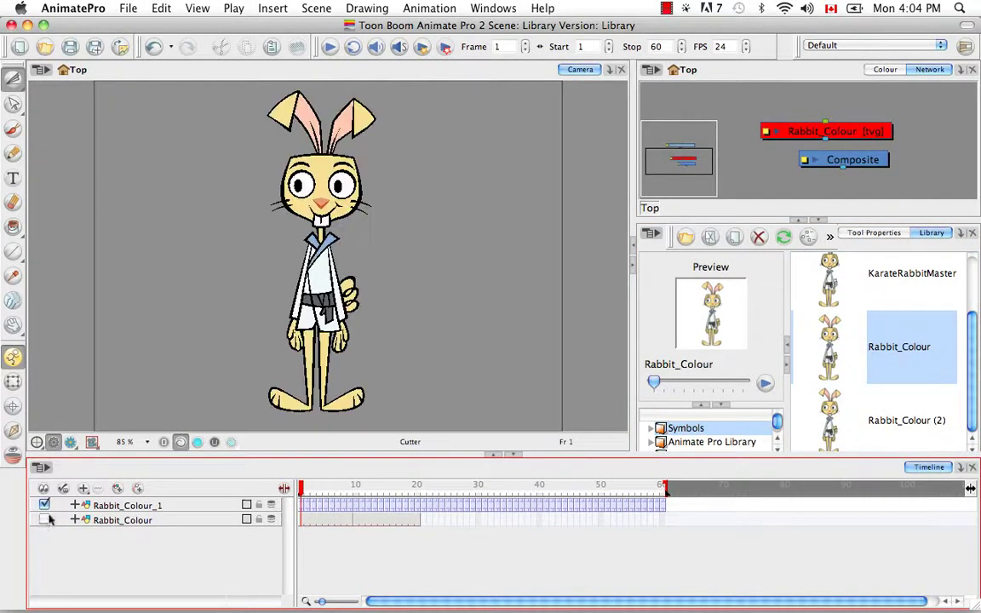
pyautogui.click(45, 517)
pyautogui.click(45, 517)
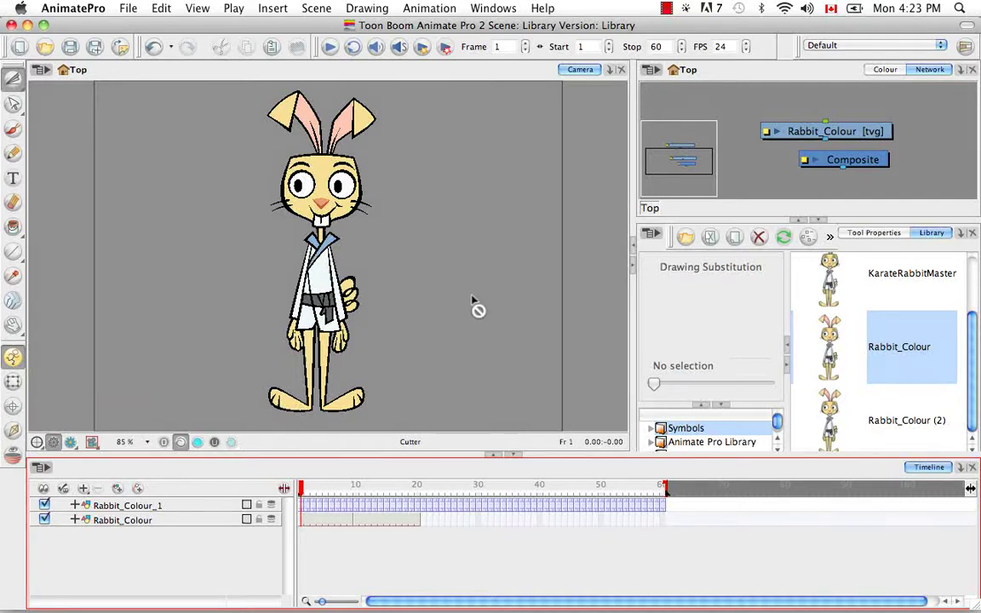
# Step: Create a new empty symbol in the library's Symbols folder
pyautogui.click(890, 309)
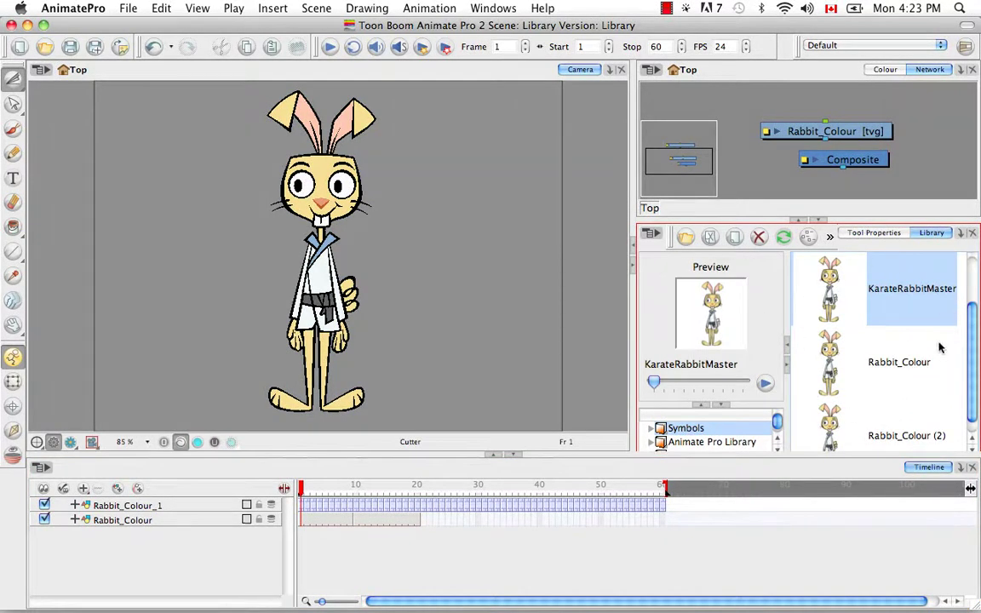
pyautogui.rightClick(901, 402)
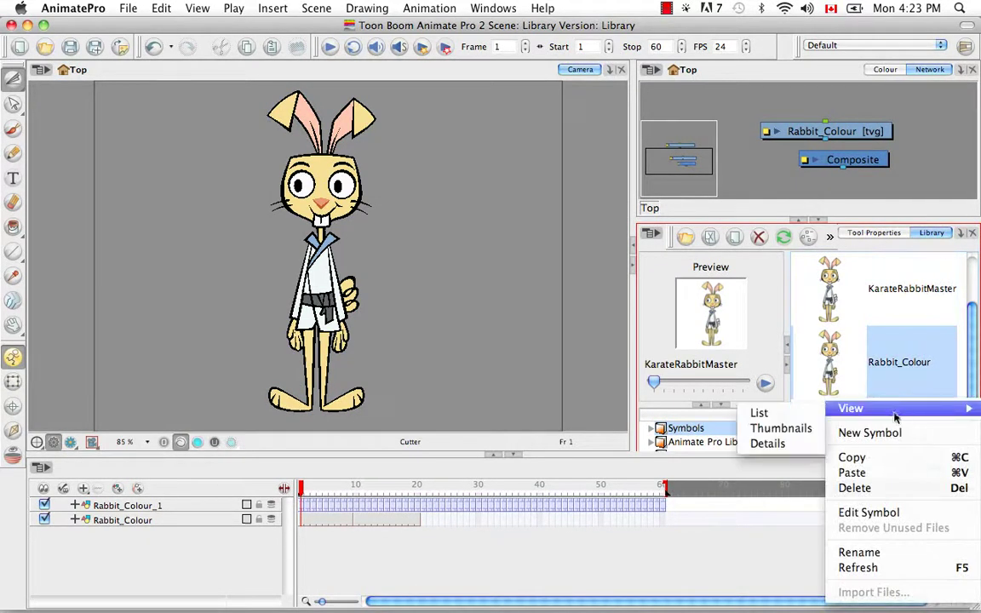
pyautogui.click(891, 435)
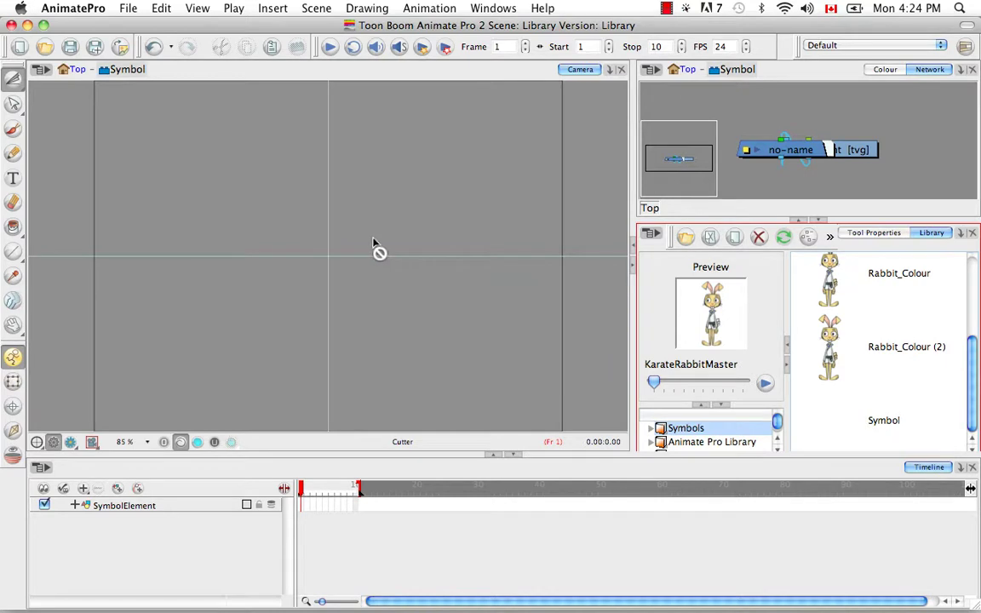
# Step: Draw an orange smiley face with the Brush tool on the new symbol's SymbolElement layer
pyautogui.click(13, 127)
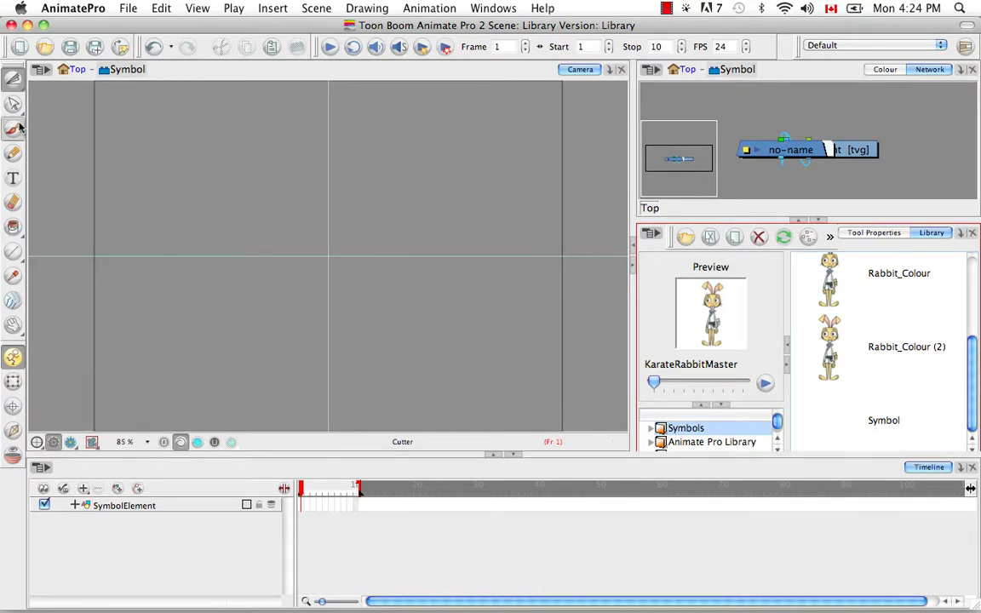
pyautogui.click(298, 215)
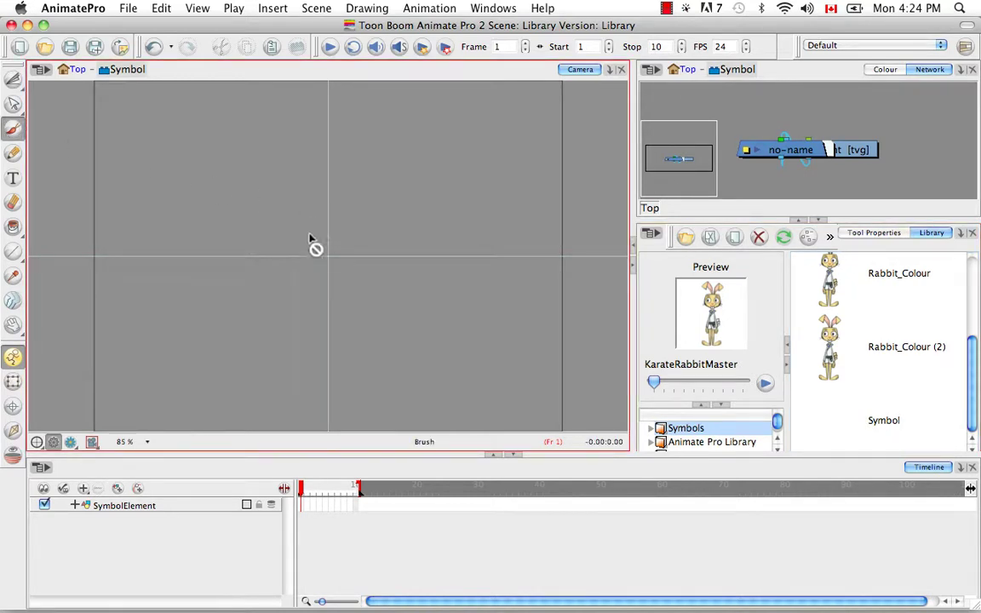
pyautogui.click(179, 506)
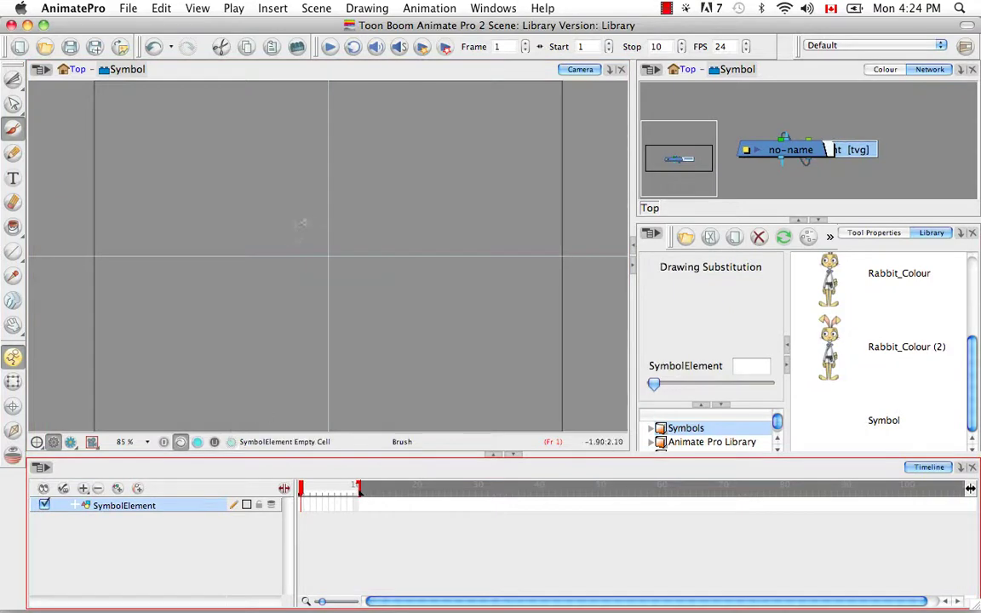
pyautogui.moveTo(304, 218)
pyautogui.mouseDown()
pyautogui.moveTo(305, 230)
pyautogui.moveTo(334, 228)
pyautogui.moveTo(353, 247)
pyautogui.mouseUp()
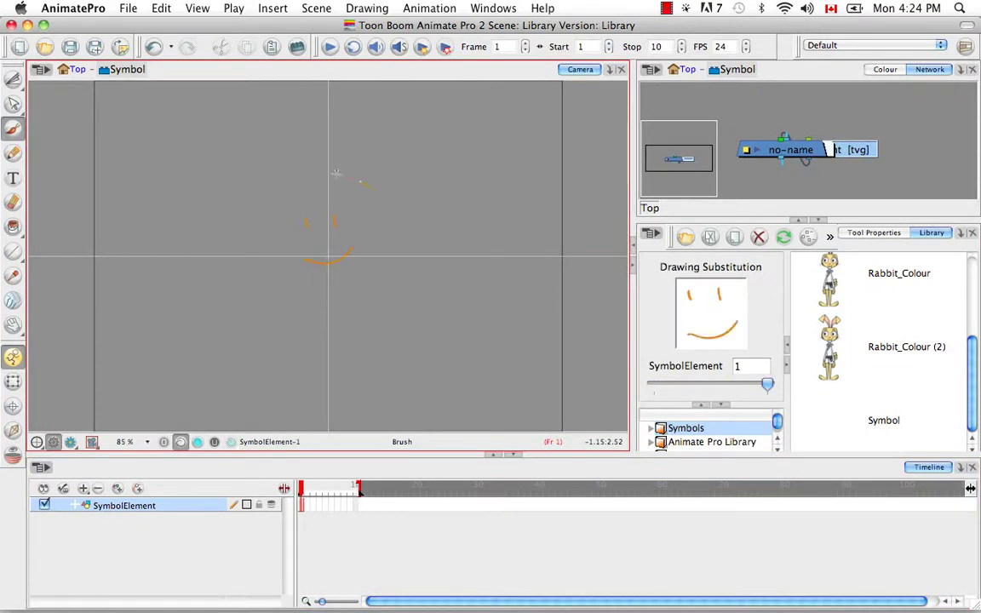
pyautogui.moveTo(337, 173); pyautogui.dragTo(334, 175)
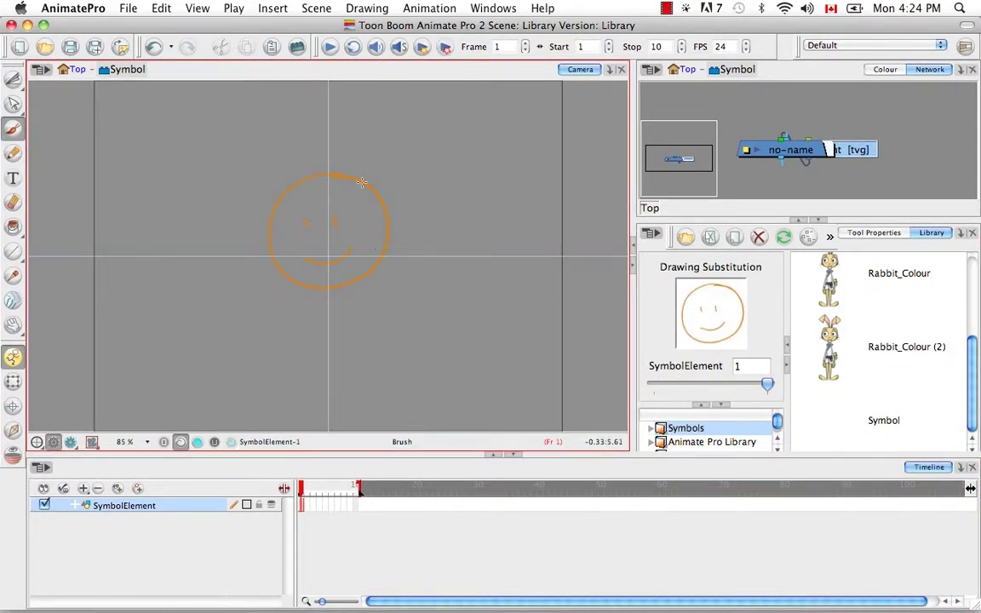
# Step: Return to the scene's top level and place the smiley face symbol from the library beside the rabbit in the Camera view
pyautogui.click(75, 69)
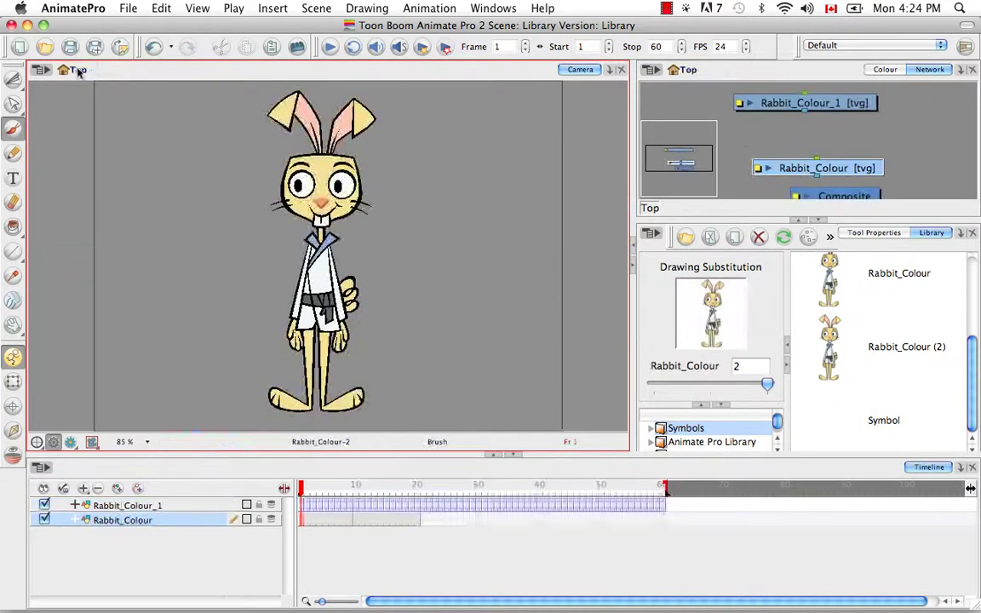
pyautogui.click(820, 408)
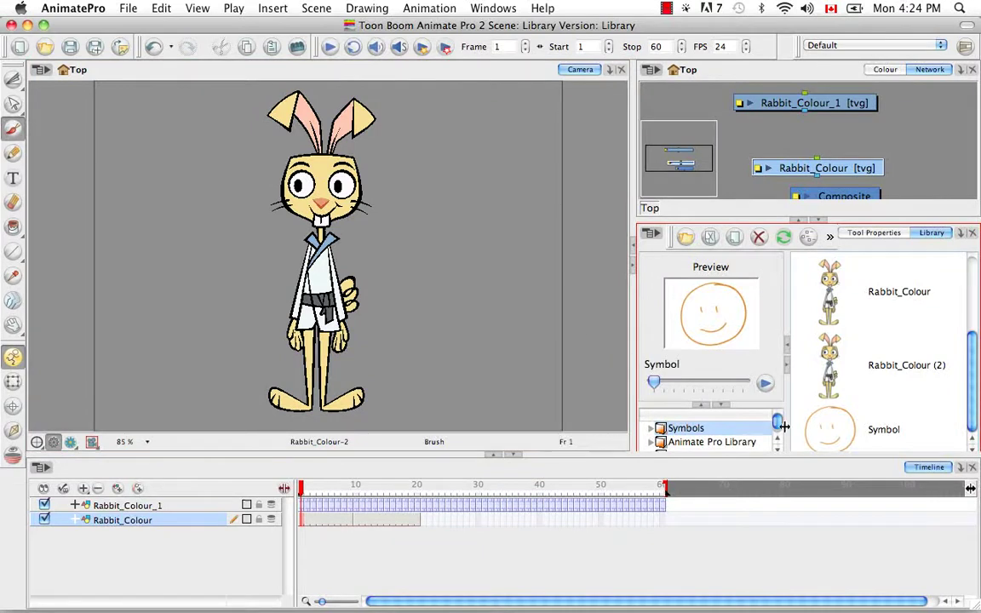
pyautogui.moveTo(871, 431); pyautogui.dragTo(406, 271)
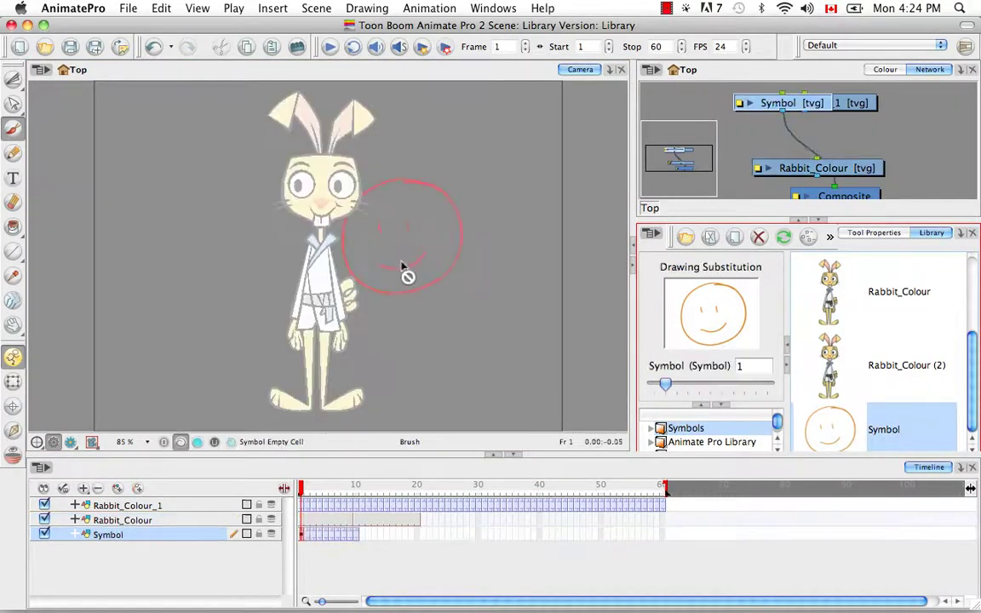
pyautogui.click(478, 361)
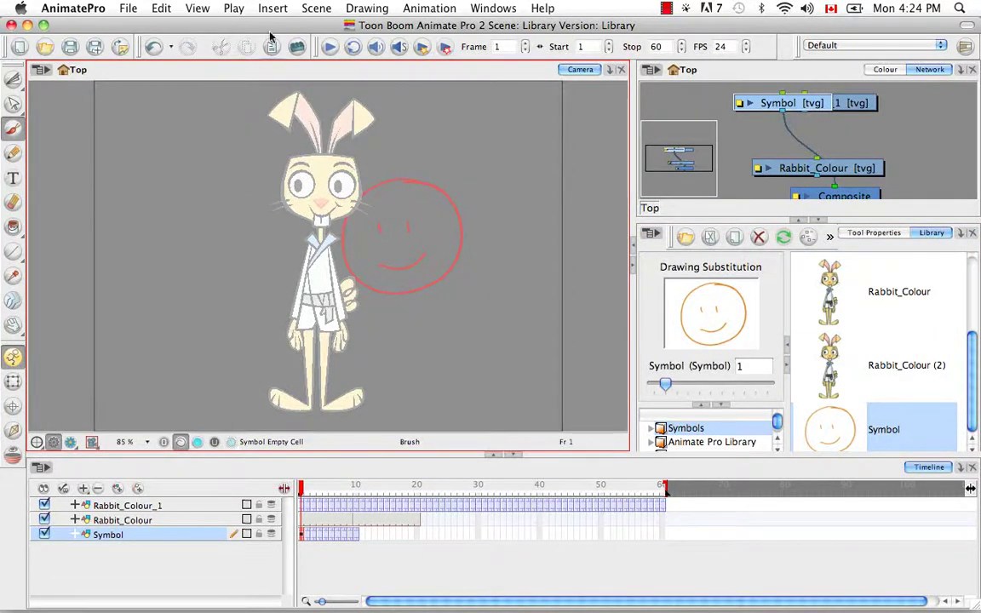
# Step: Create a second empty symbol in the library and return to the scene's top level
pyautogui.click(274, 8)
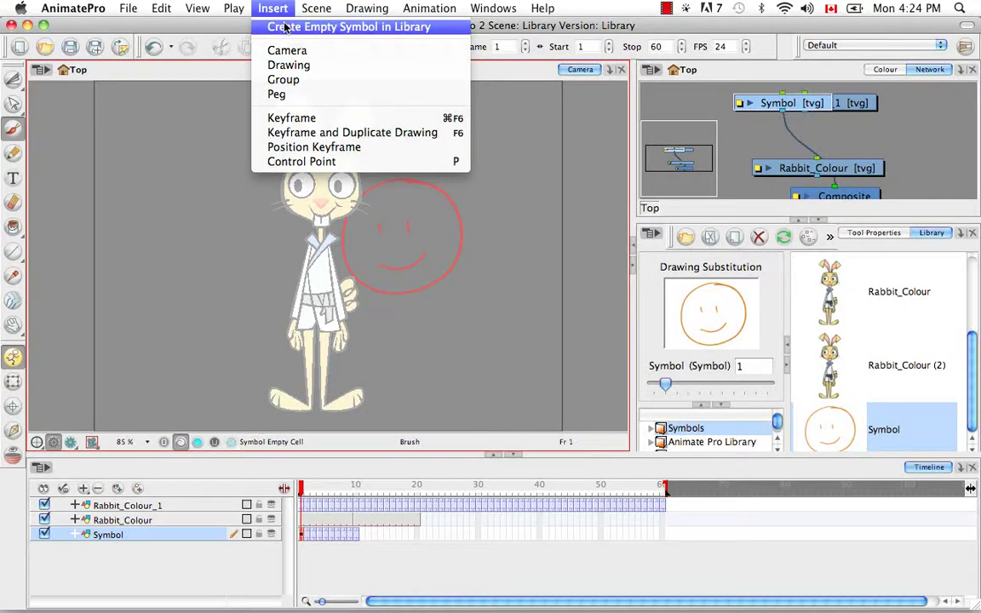
pyautogui.click(286, 27)
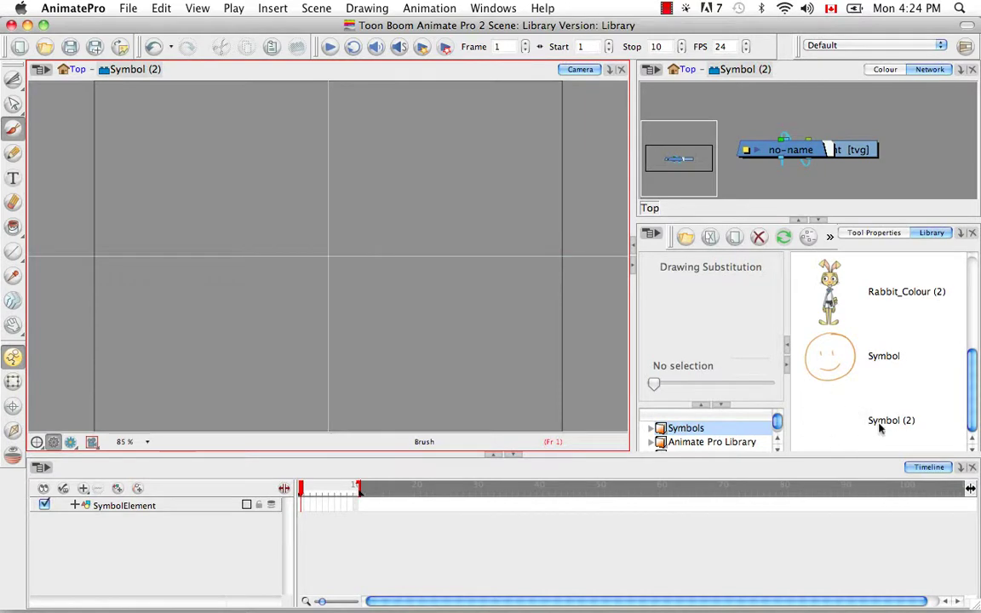
pyautogui.moveTo(880, 429); pyautogui.dragTo(151, 132)
pyautogui.click(77, 70)
# Step: Delete the smiley face symbol from the library, including all its references in the scene
pyautogui.click(870, 364)
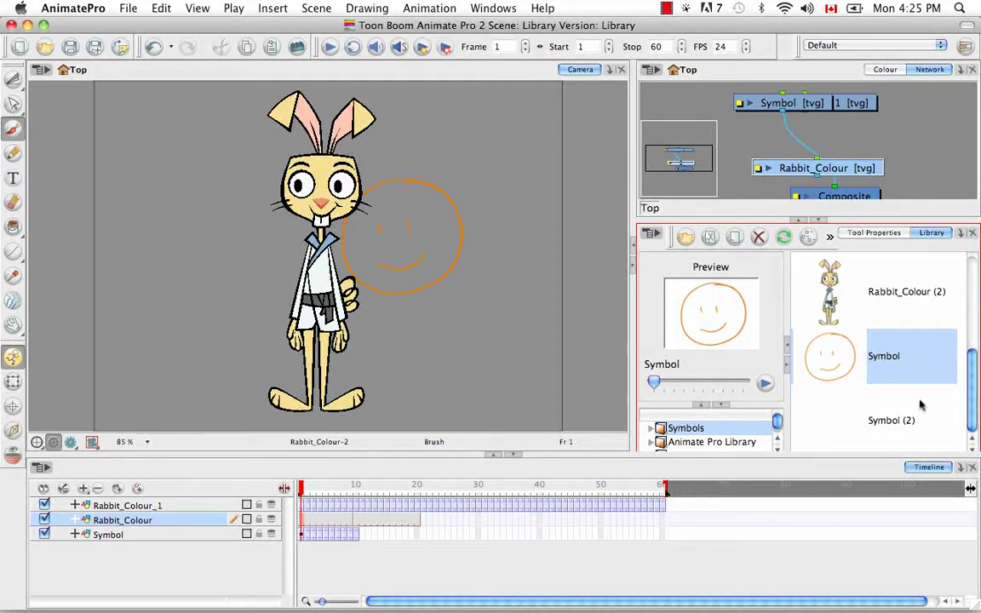
pyautogui.rightClick(868, 365)
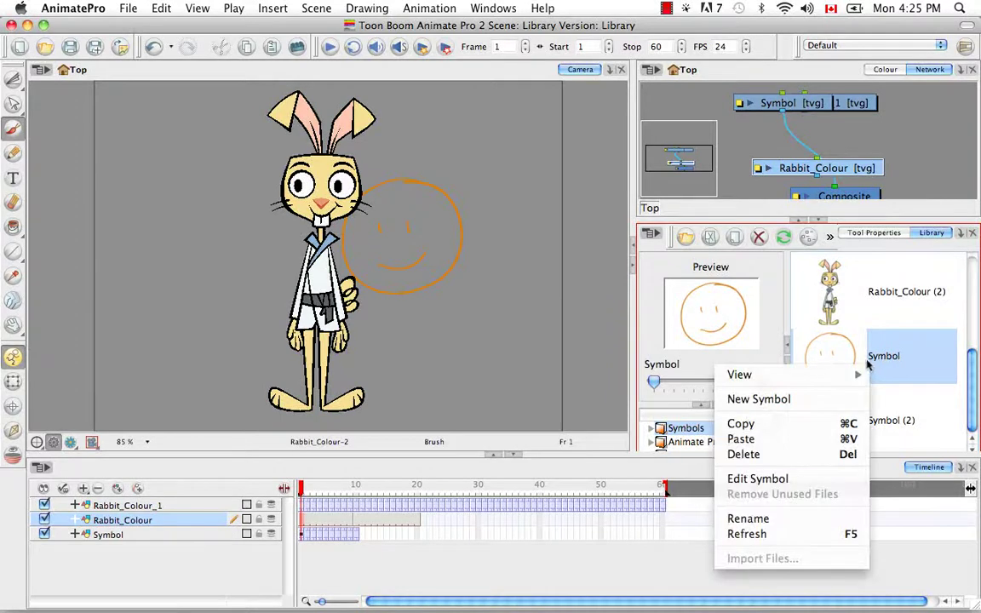
pyautogui.click(828, 458)
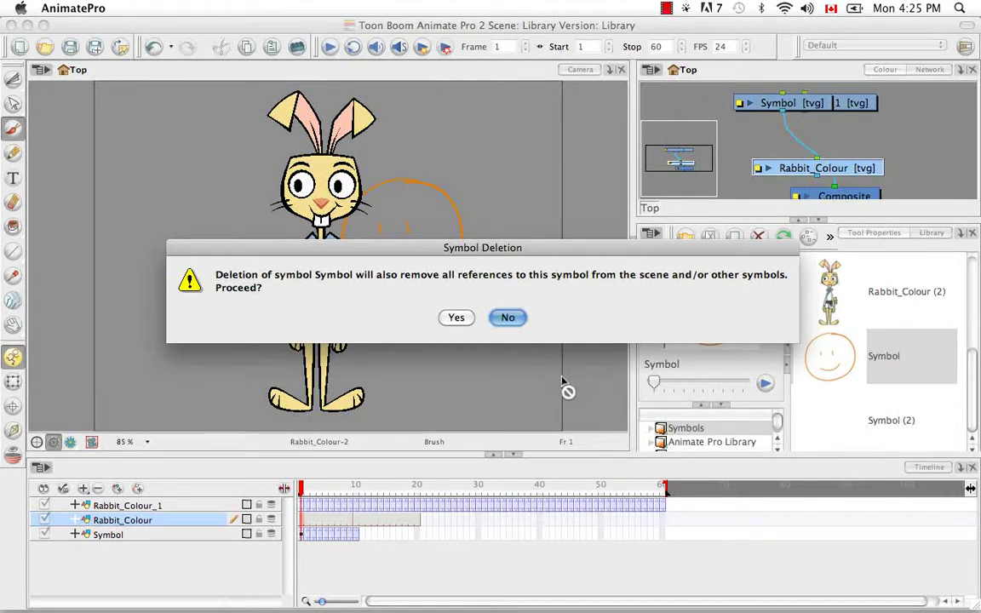
pyautogui.click(456, 317)
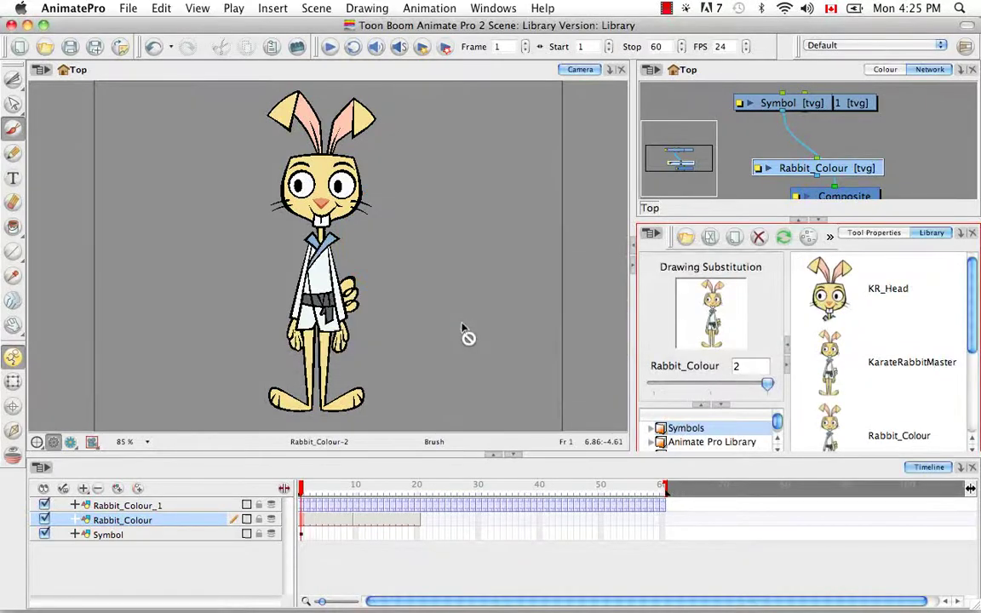
# Step: Select Symbol (2) in the library and undo the deletion of the smiley face symbol
pyautogui.moveTo(971, 329); pyautogui.dragTo(976, 432)
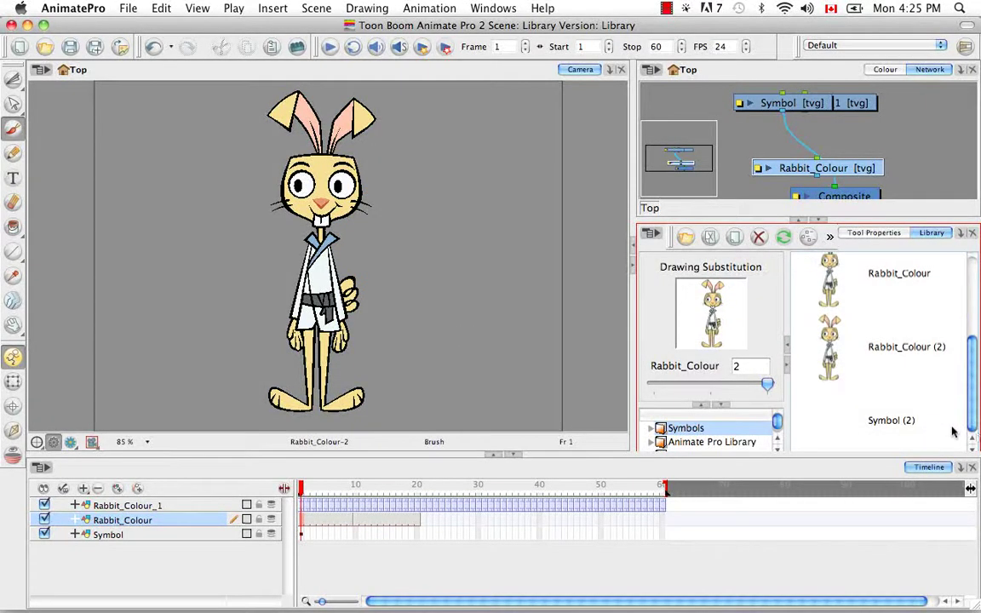
pyautogui.click(946, 424)
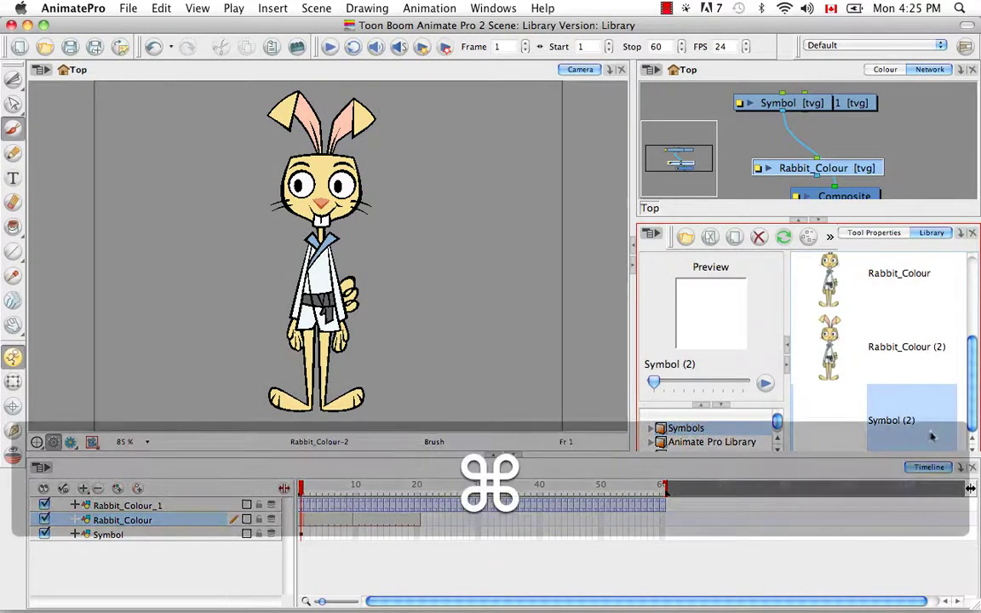
pyautogui.press('super+z')
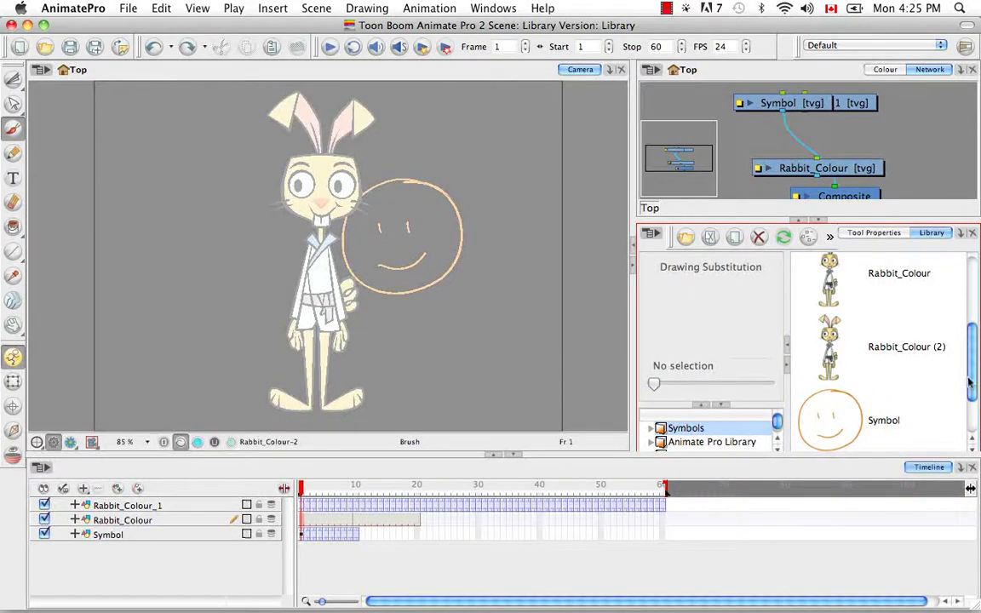
# Step: Delete the restored smiley face symbol from the library again, accepting removal of its references
pyautogui.scroll(-2, 971, 384)
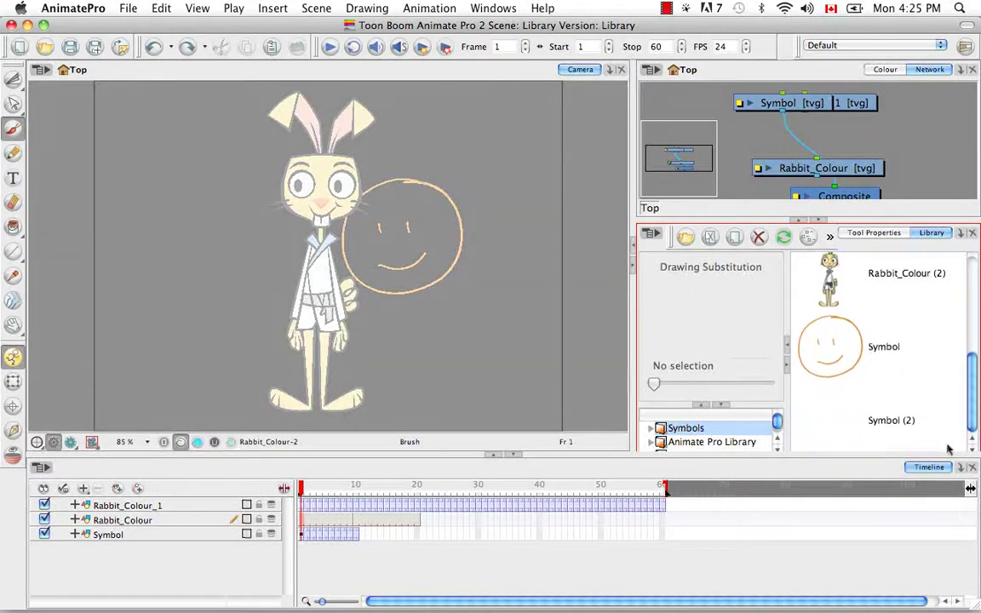
pyautogui.click(868, 364)
pyautogui.rightClick(875, 354)
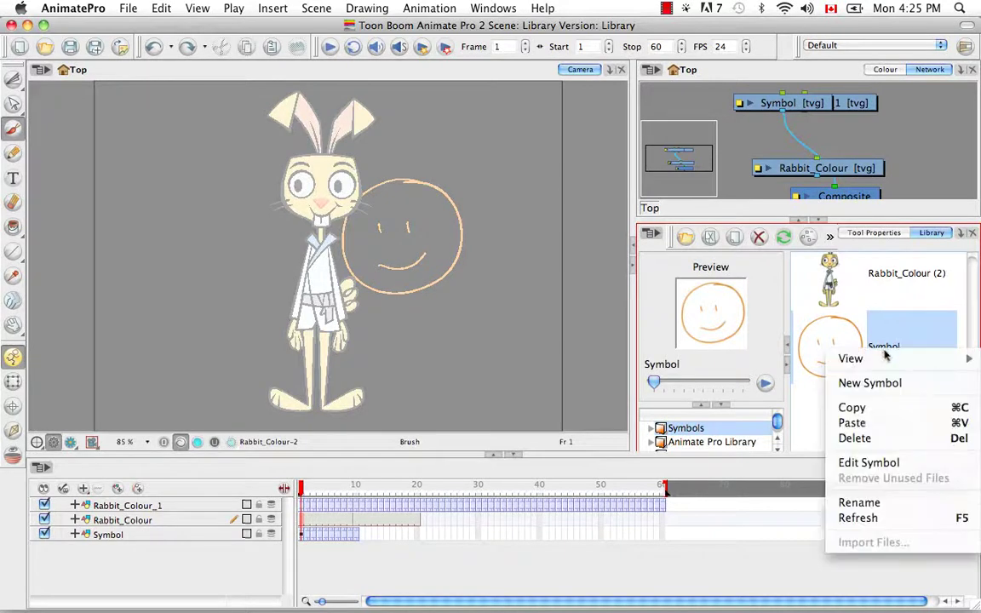
pyautogui.click(868, 435)
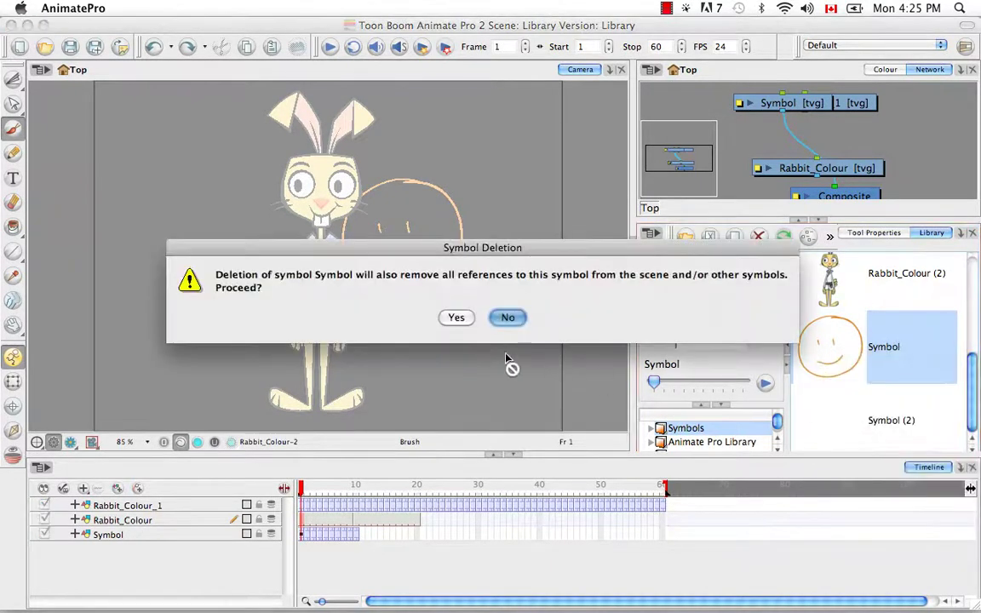
pyautogui.click(456, 317)
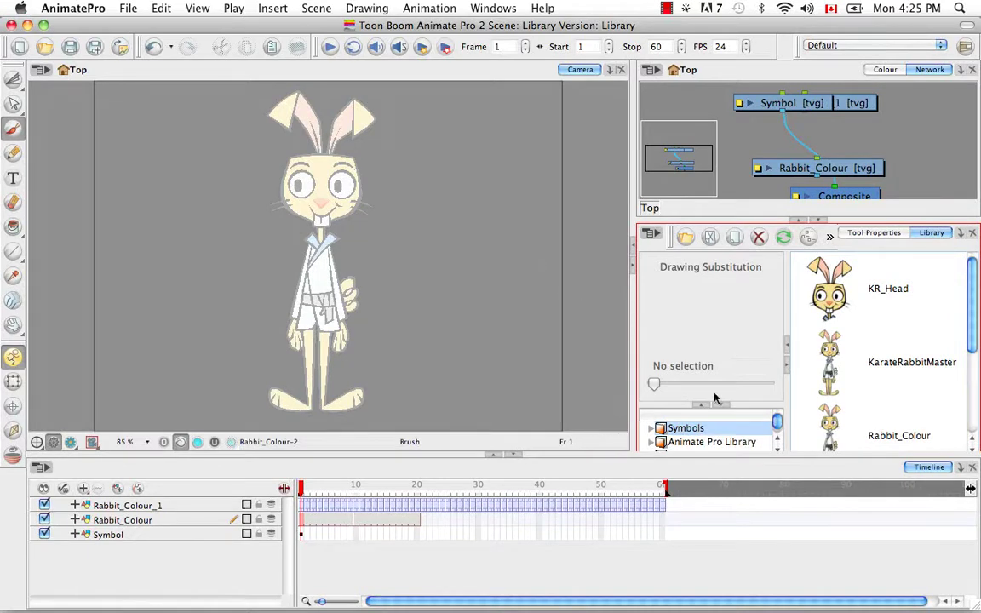
# Step: Delete the empty Symbol (2) from the library
pyautogui.moveTo(971, 341); pyautogui.dragTo(972, 421)
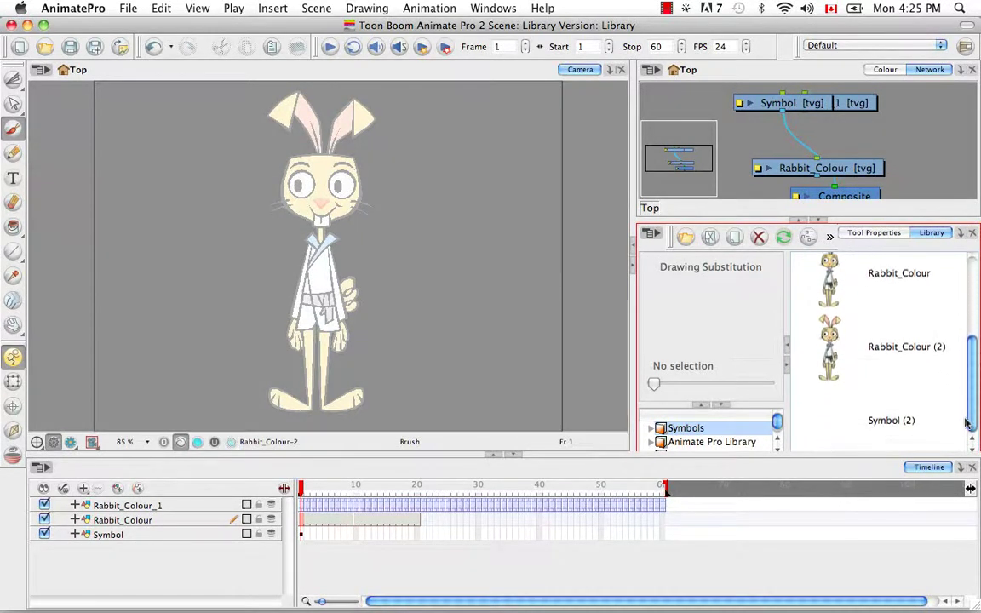
pyautogui.click(886, 423)
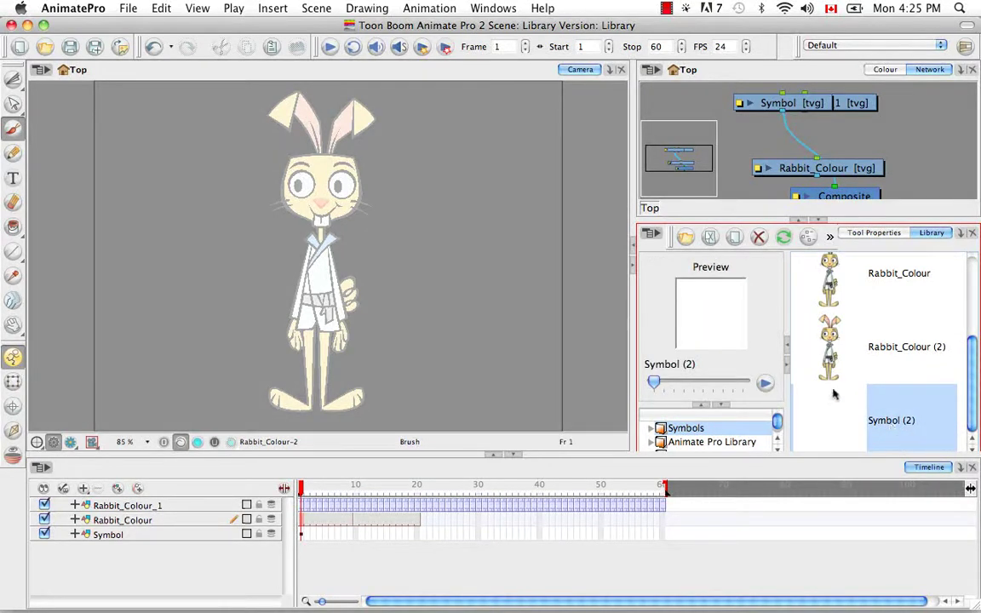
pyautogui.press('BackSpace')
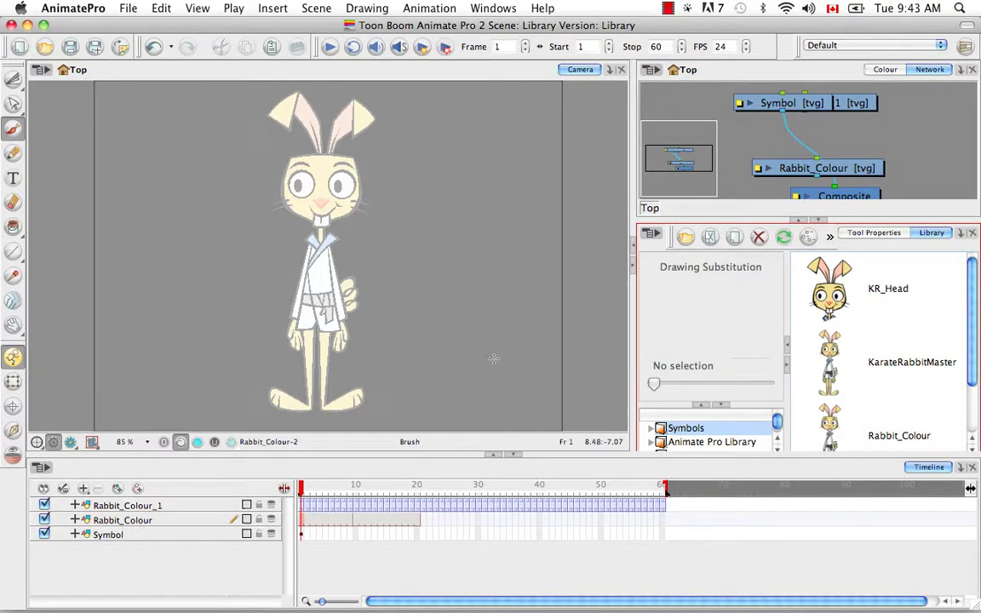
# Step: Open the KR_Head symbol from the library for editing, and return to the scene's Top level
pyautogui.moveTo(13, 79); pyautogui.dragTo(34, 82)
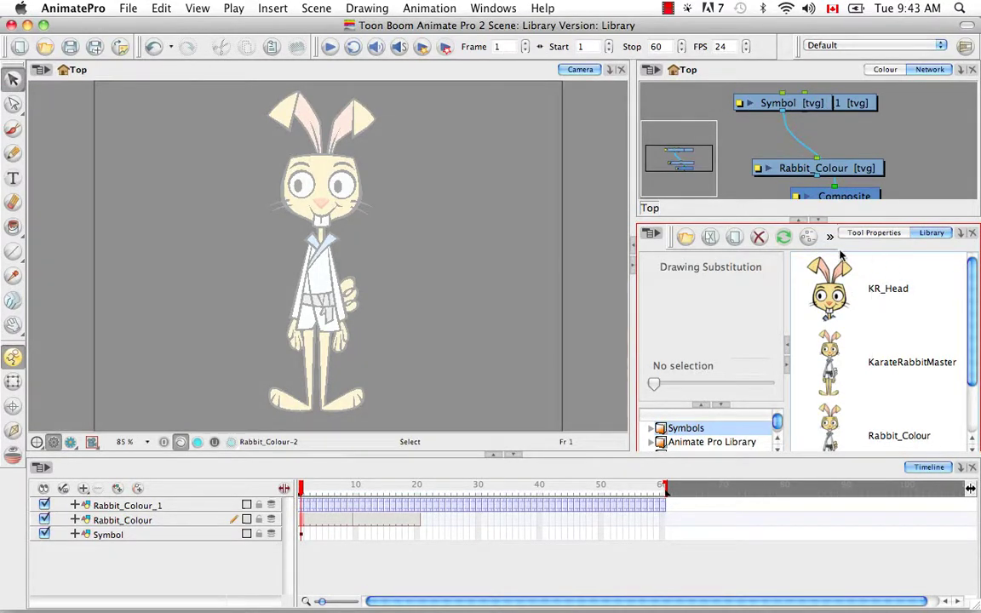
pyautogui.click(870, 292)
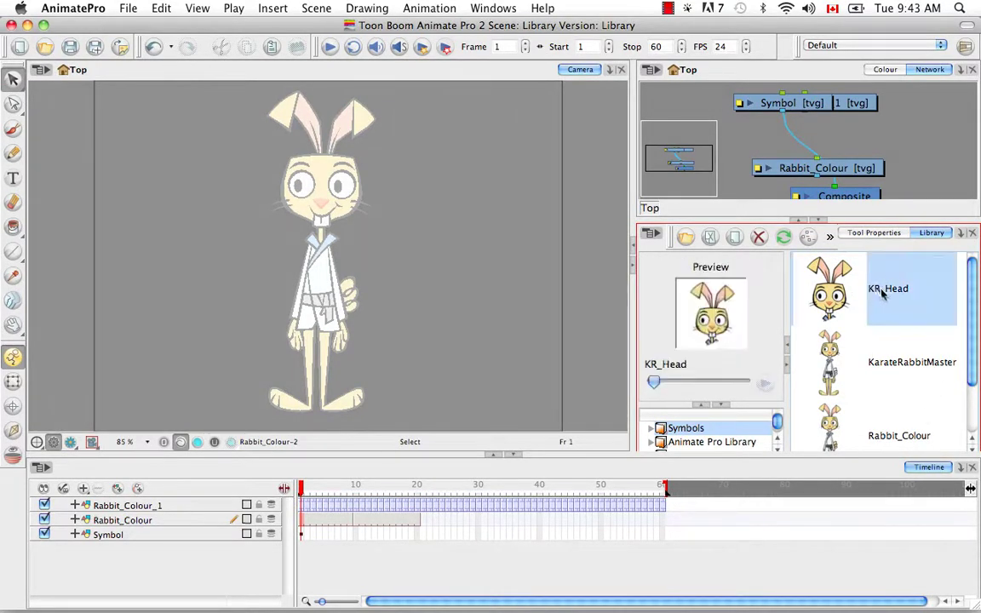
pyautogui.rightClick(883, 292)
pyautogui.click(831, 406)
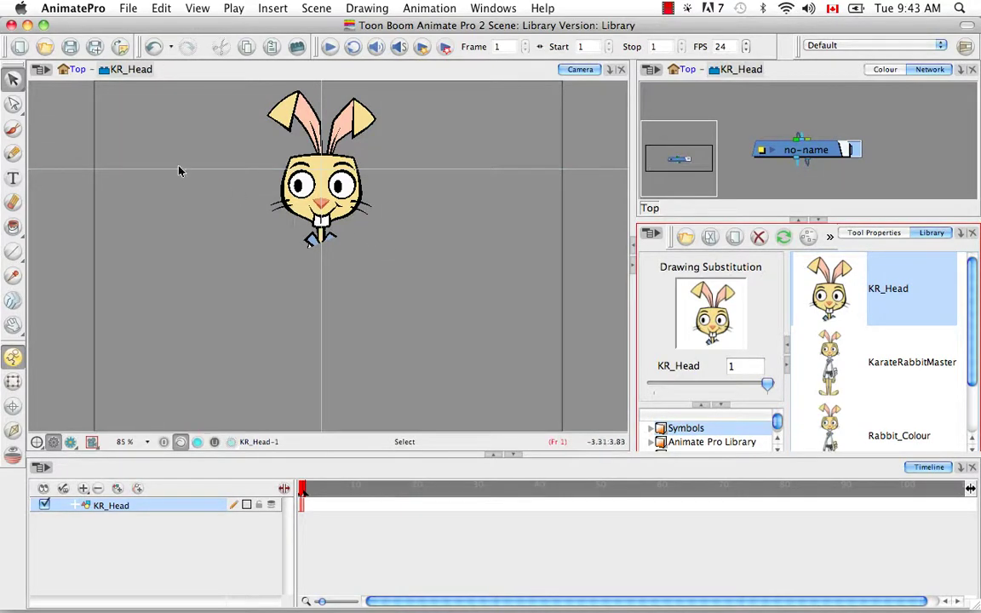
pyautogui.click(77, 70)
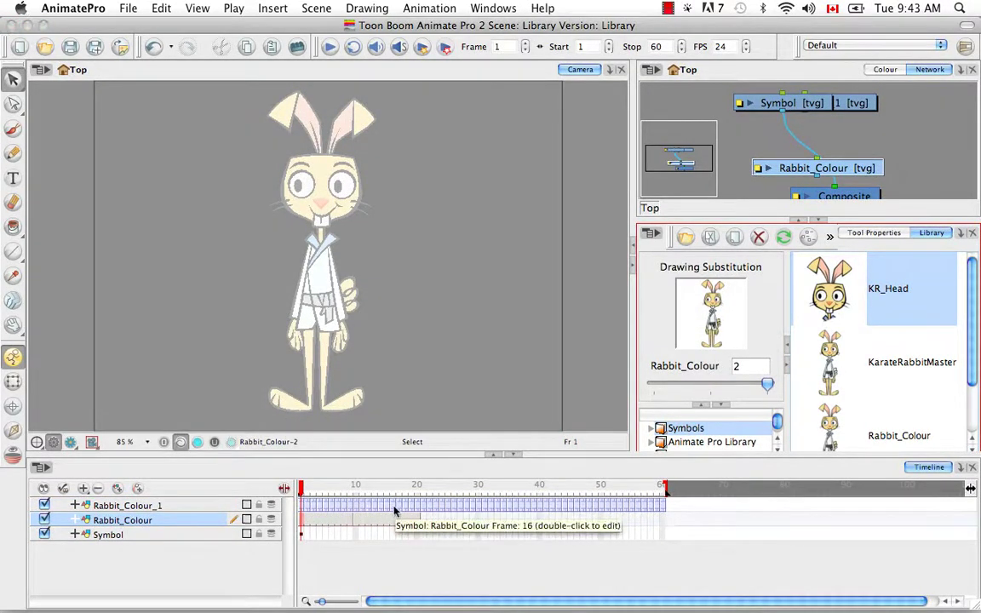
# Step: Enter the Rabbit_Colour symbol from frame 16 of the Rabbit_Colour_1 layer, go to its first frame, and return to the Top level
pyautogui.click(394, 506)
pyautogui.doubleClick(393, 506)
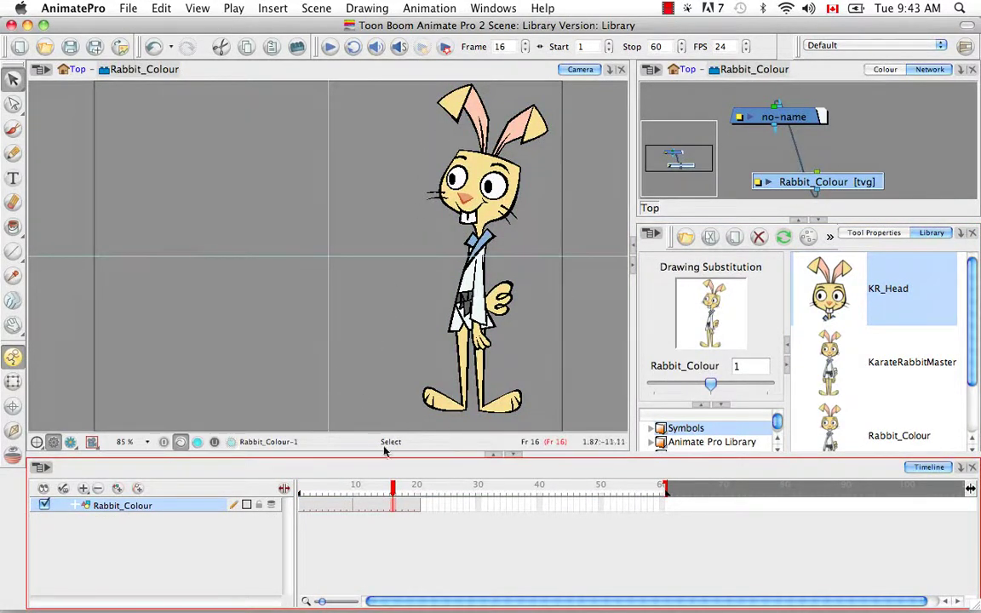
pyautogui.hotkey('shift', ',')
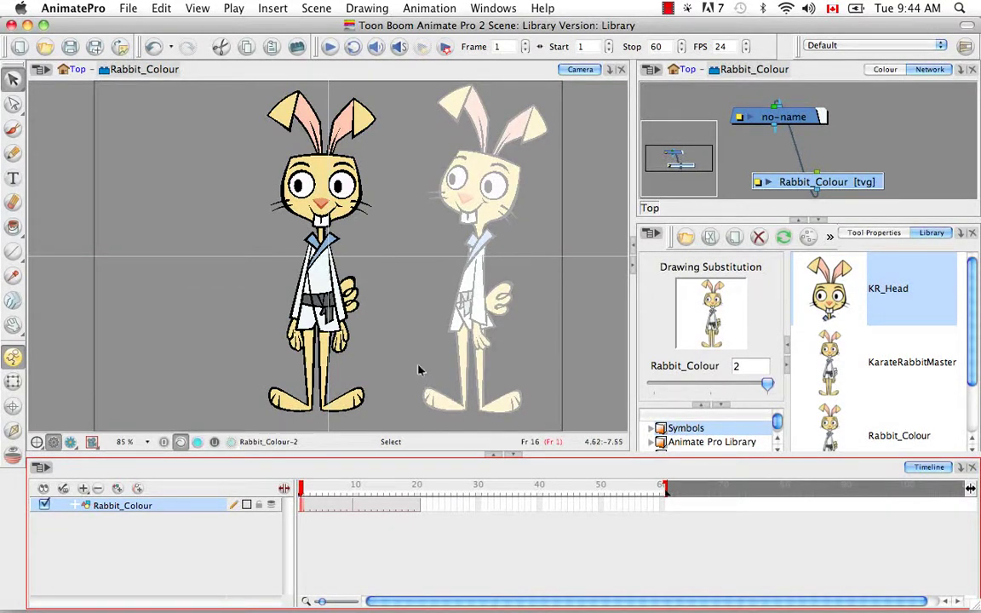
pyautogui.click(76, 70)
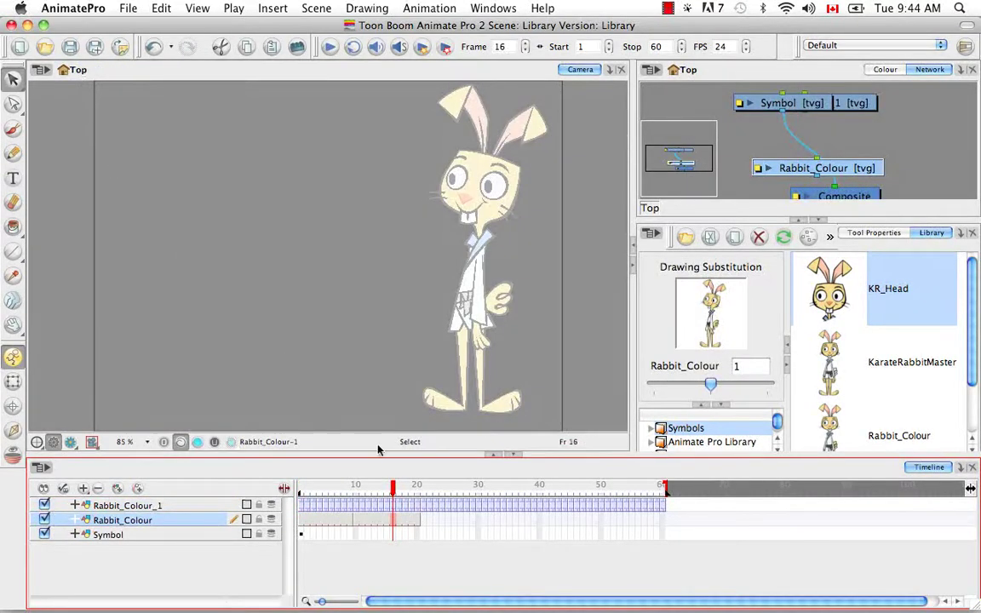
# Step: At frame 1, hide the Rabbit_Colour_1 layer and use the Cutter to turn the left-hand leg into symbol KR_01_leg with Cut Artwork From Source enabled
pyautogui.moveTo(393, 489); pyautogui.dragTo(285, 489)
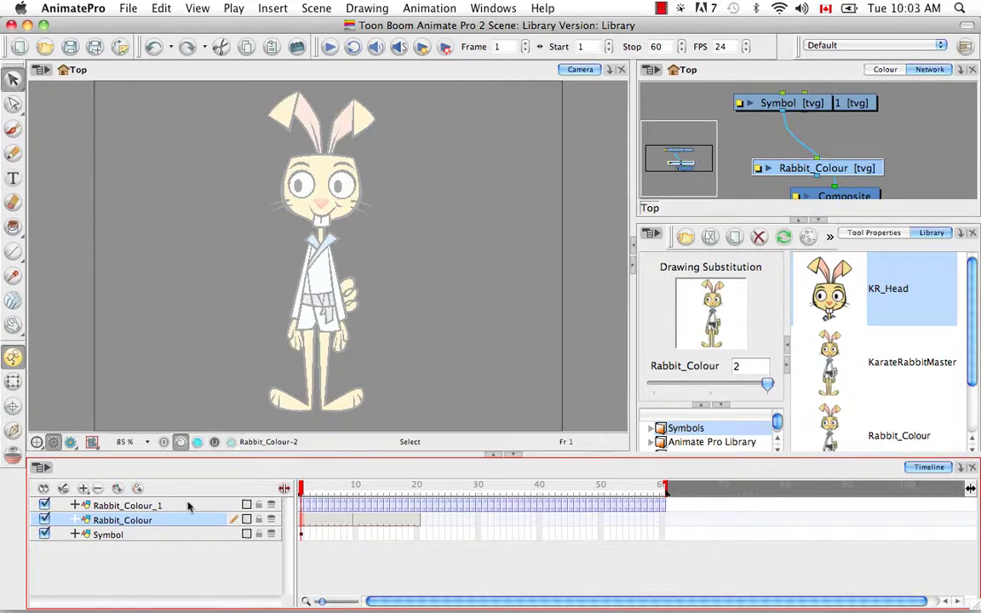
pyautogui.click(44, 505)
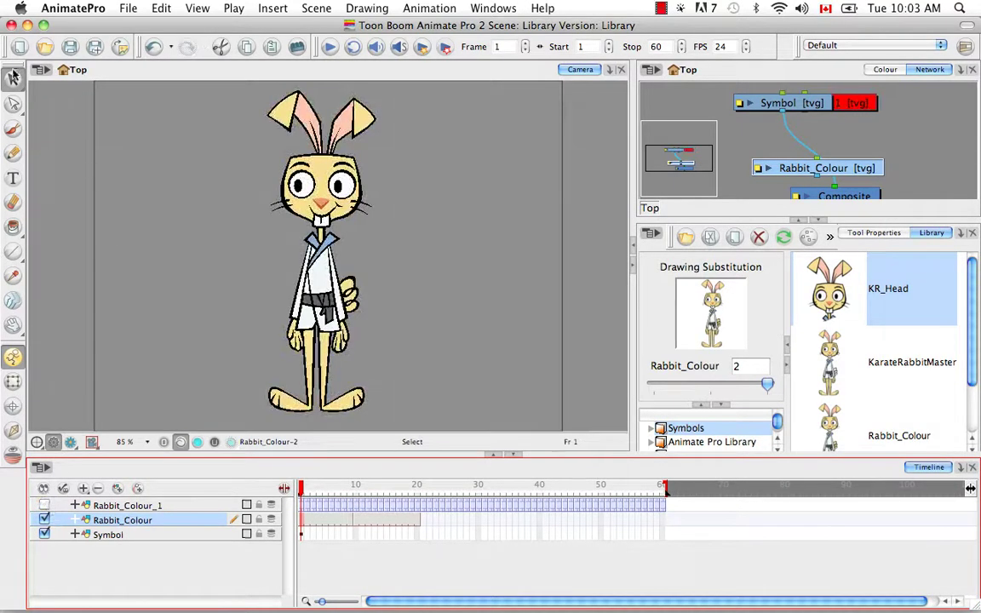
pyautogui.moveTo(13, 79); pyautogui.dragTo(51, 103)
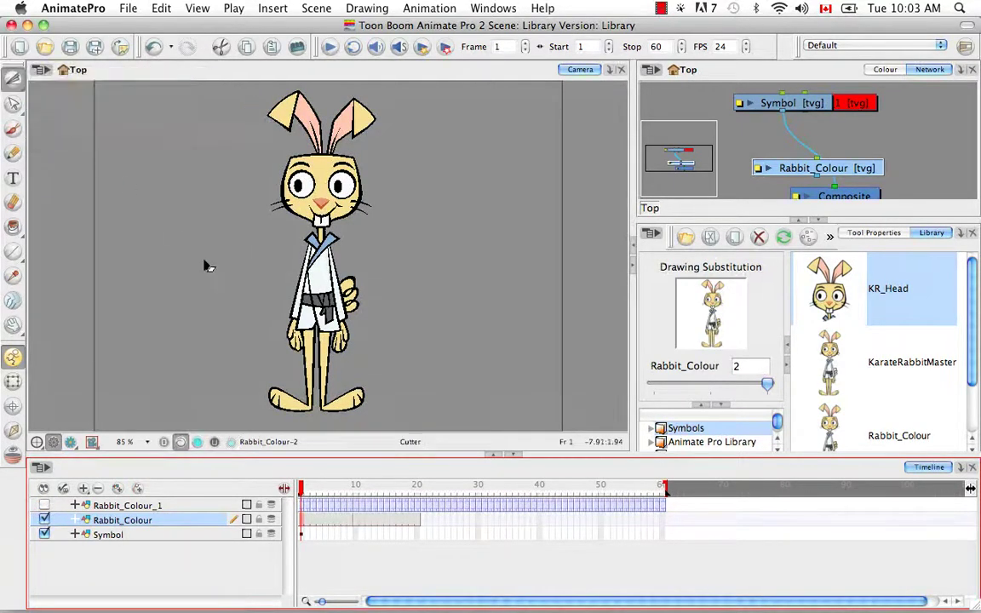
pyautogui.click(260, 424)
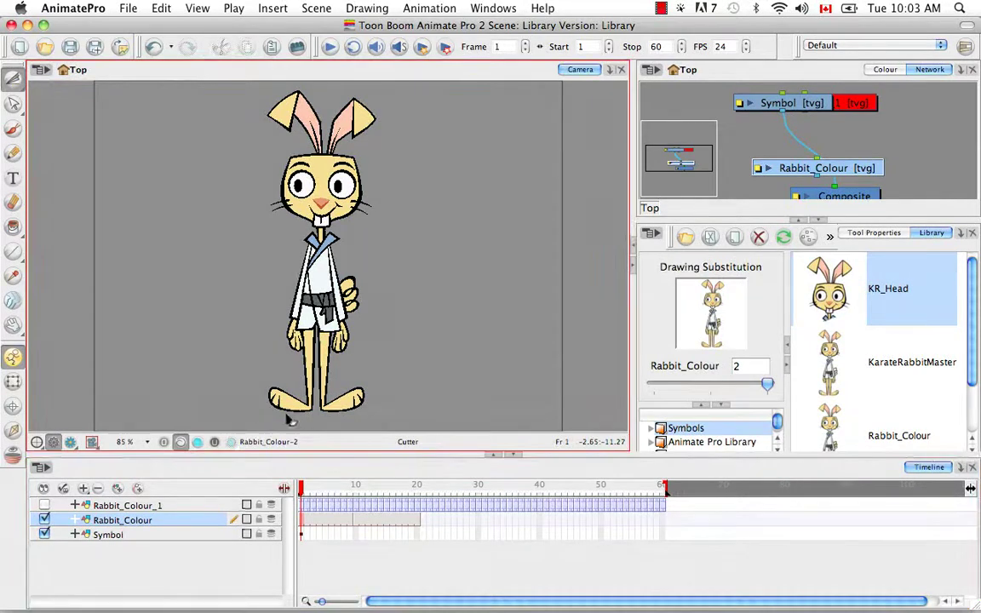
pyautogui.press('z')
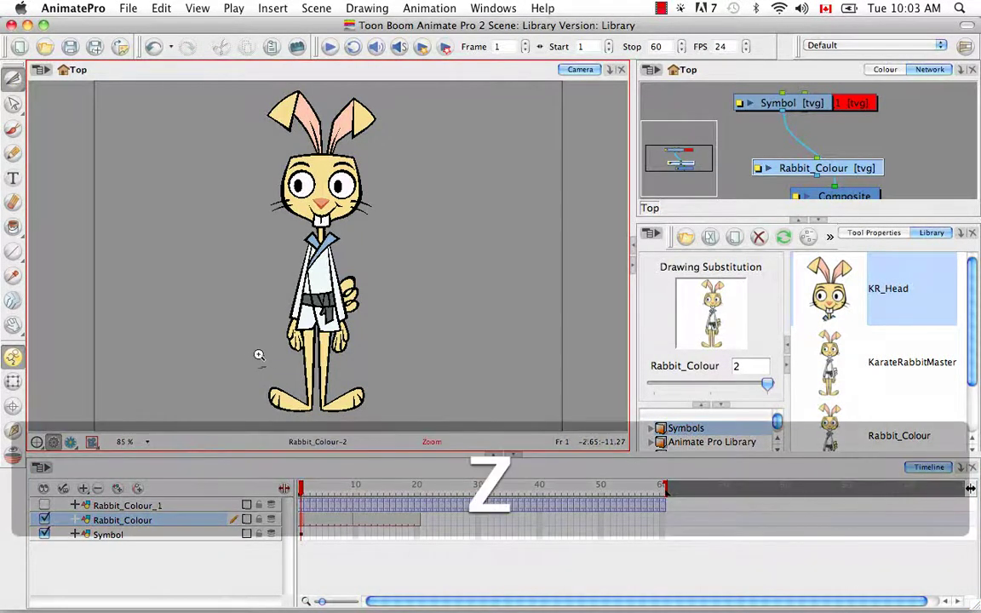
pyautogui.moveTo(260, 323); pyautogui.dragTo(318, 402)
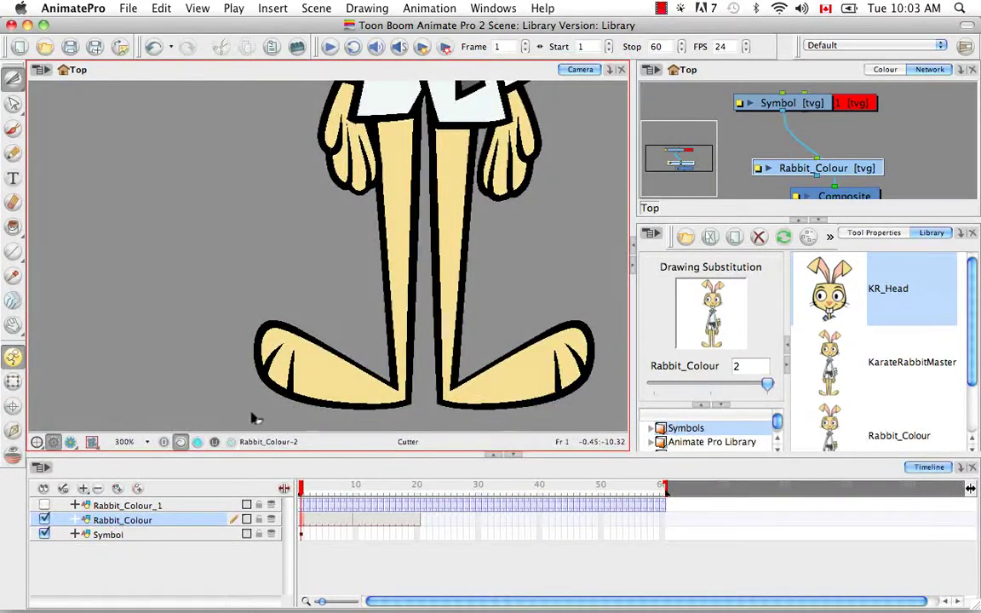
pyautogui.moveTo(241, 419)
pyautogui.mouseDown()
pyautogui.moveTo(365, 400)
pyautogui.moveTo(423, 293)
pyautogui.moveTo(425, 117)
pyautogui.mouseUp()
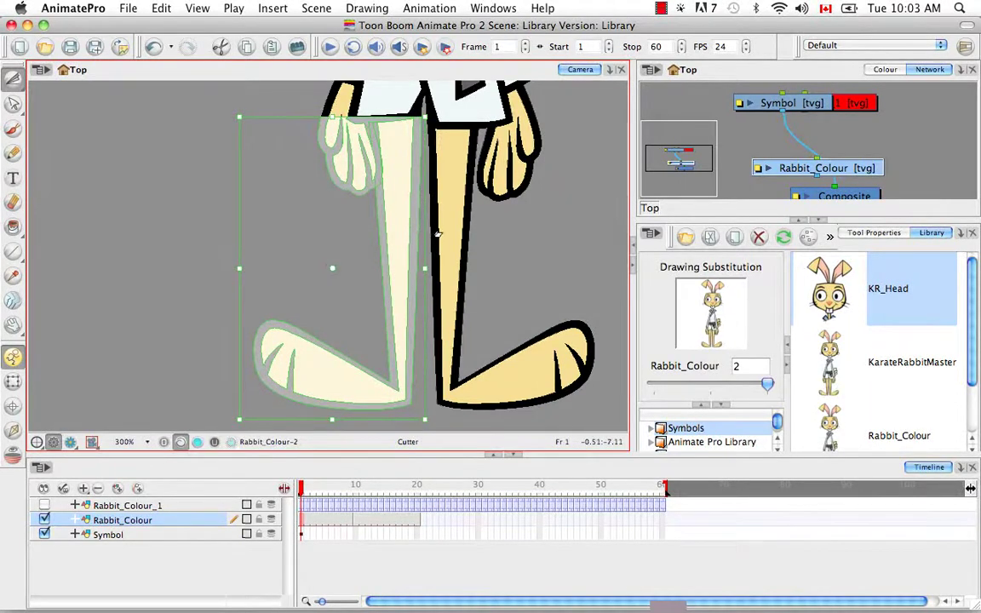
pyautogui.press('F8')
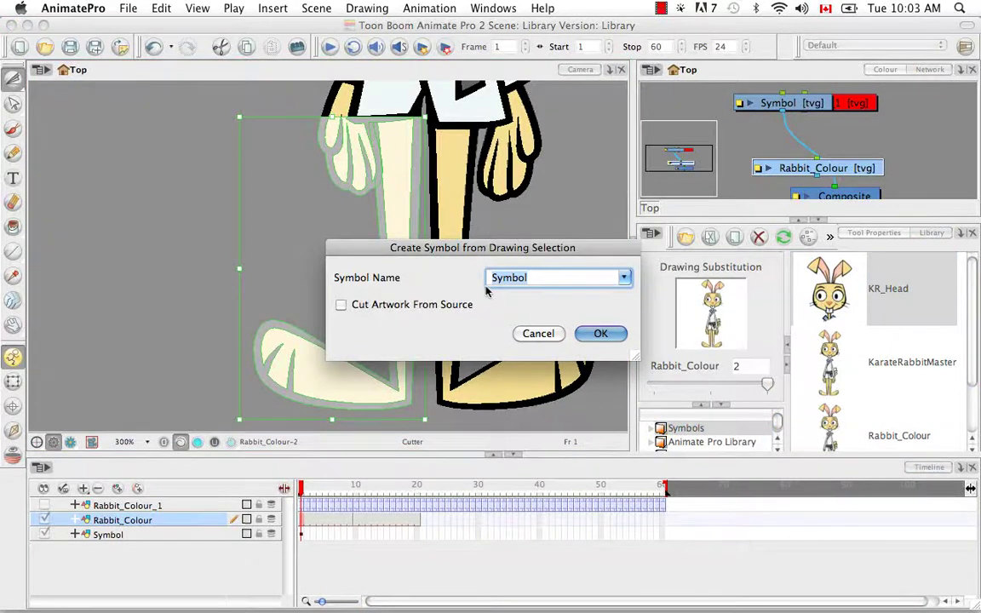
pyautogui.press('BackSpace')
pyautogui.write('KR_01_leg')
pyautogui.click(341, 305)
pyautogui.click(601, 335)
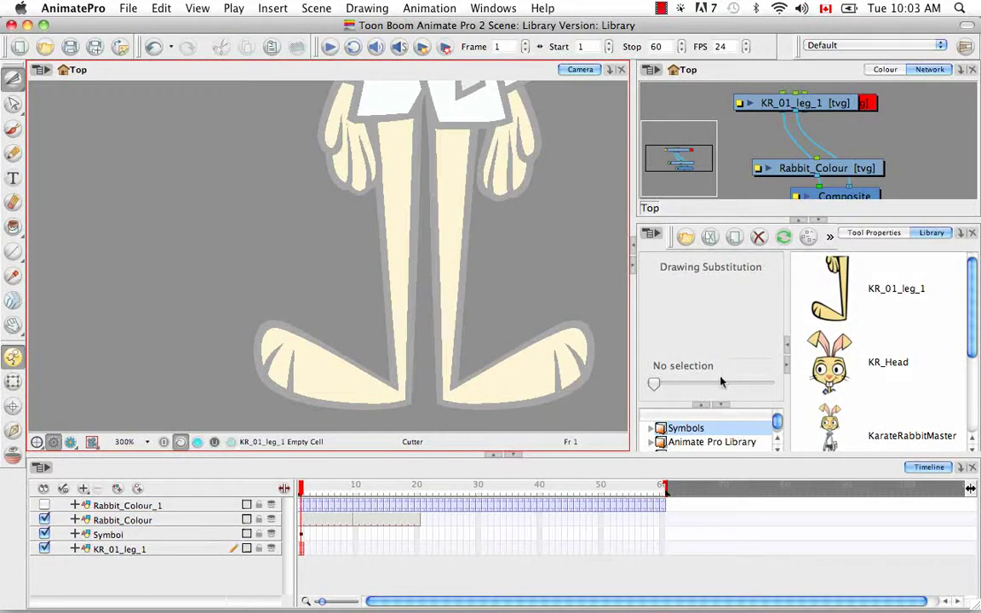
# Step: Inside the new leg symbol, cut the lower leg and foot out of the drawing into a nested symbol named KR_01_tibia
pyautogui.rightClick(840, 274)
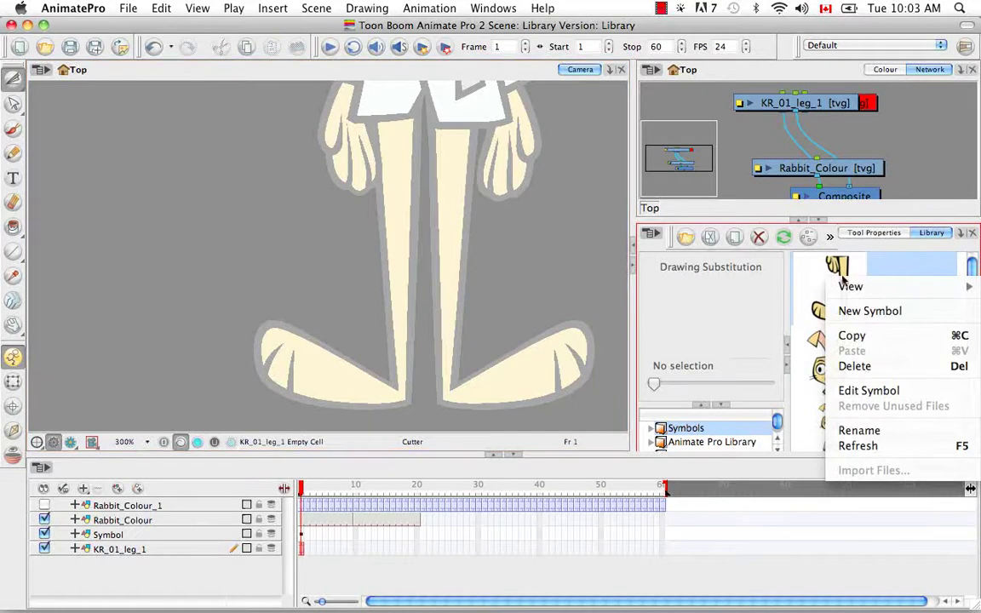
pyautogui.click(852, 390)
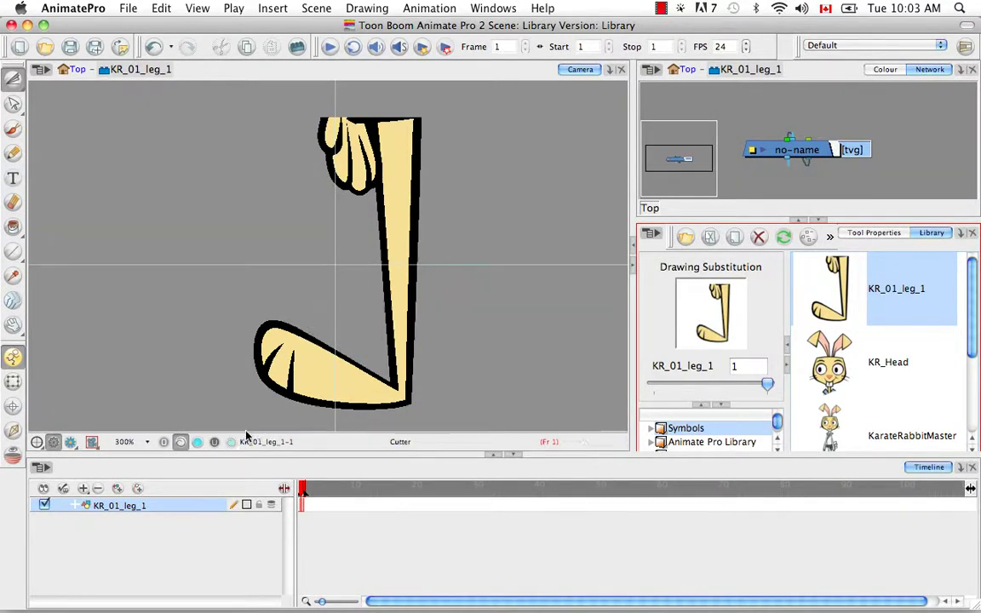
pyautogui.moveTo(235, 423)
pyautogui.mouseDown()
pyautogui.moveTo(255, 392)
pyautogui.moveTo(466, 340)
pyautogui.moveTo(476, 269)
pyautogui.mouseUp()
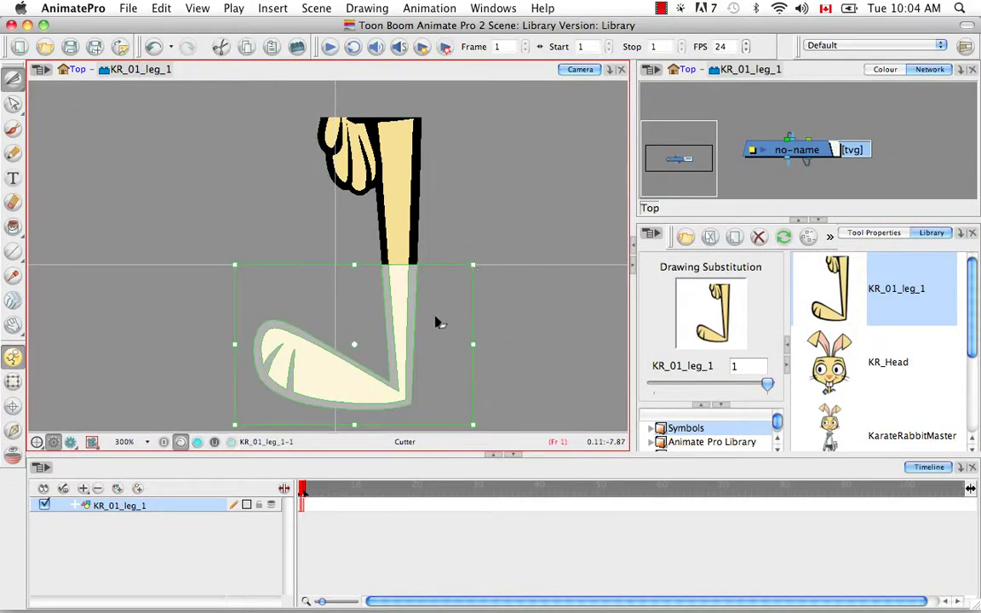
pyautogui.press('F8')
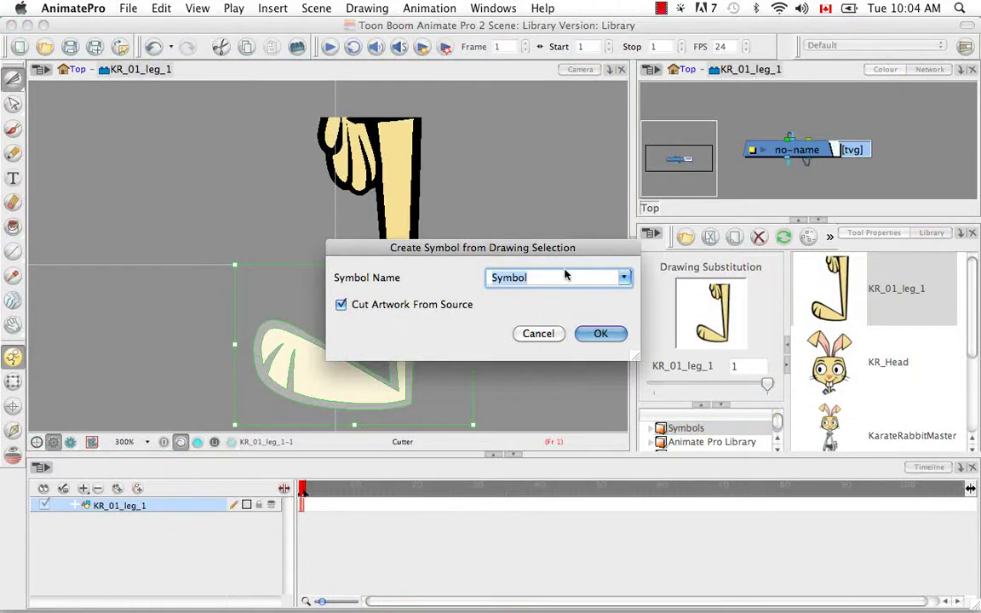
pyautogui.press('BackSpace')
pyautogui.write('Kr')
pyautogui.press('BackSpace')
pyautogui.write('R_01_tibia')
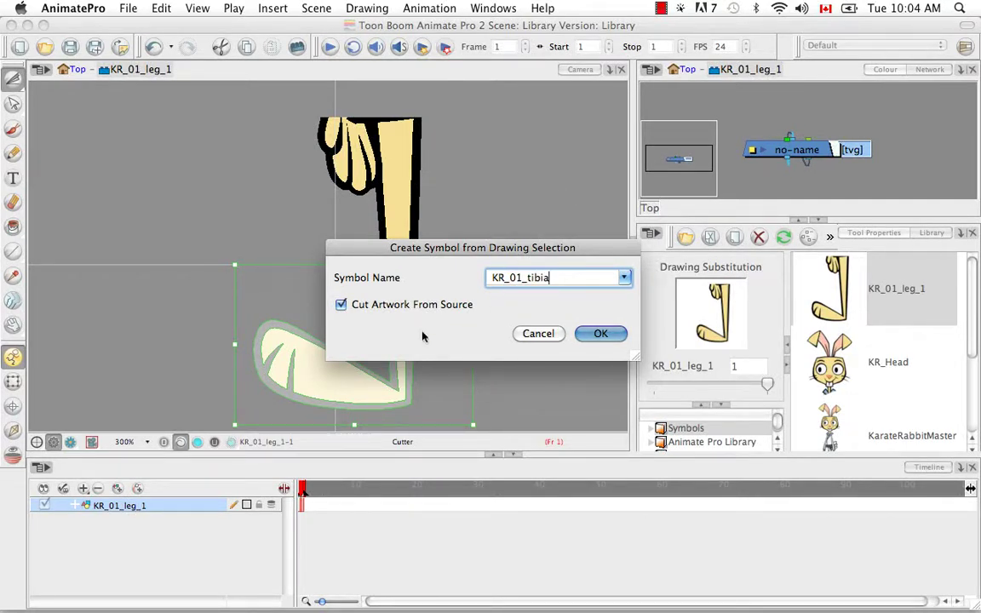
pyautogui.click(600, 333)
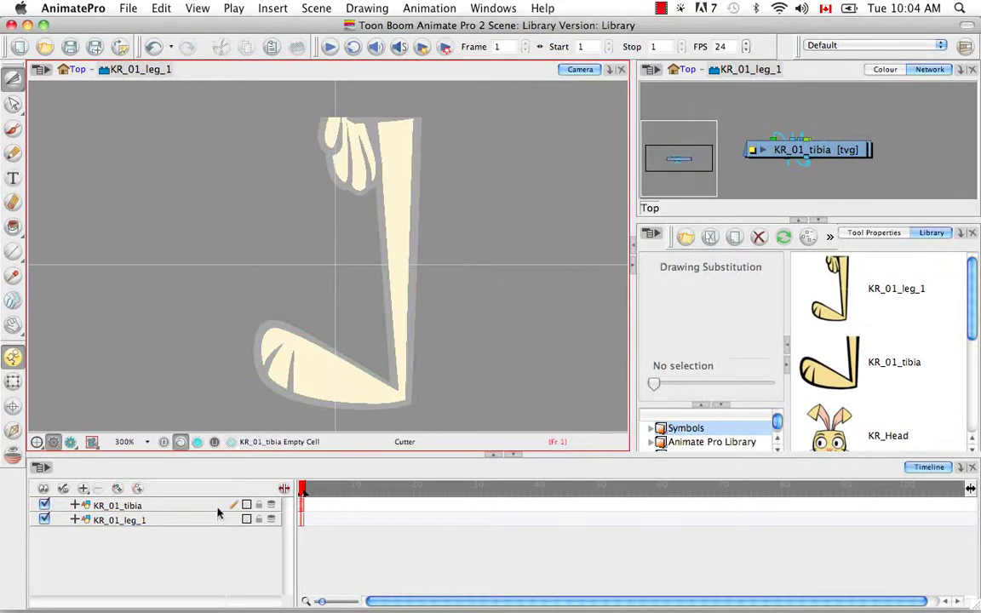
# Step: Inside the KR_01_tibia symbol, cut the foot out of the drawing into a nested symbol named KR_01_foot
pyautogui.click(843, 385)
pyautogui.rightClick(843, 385)
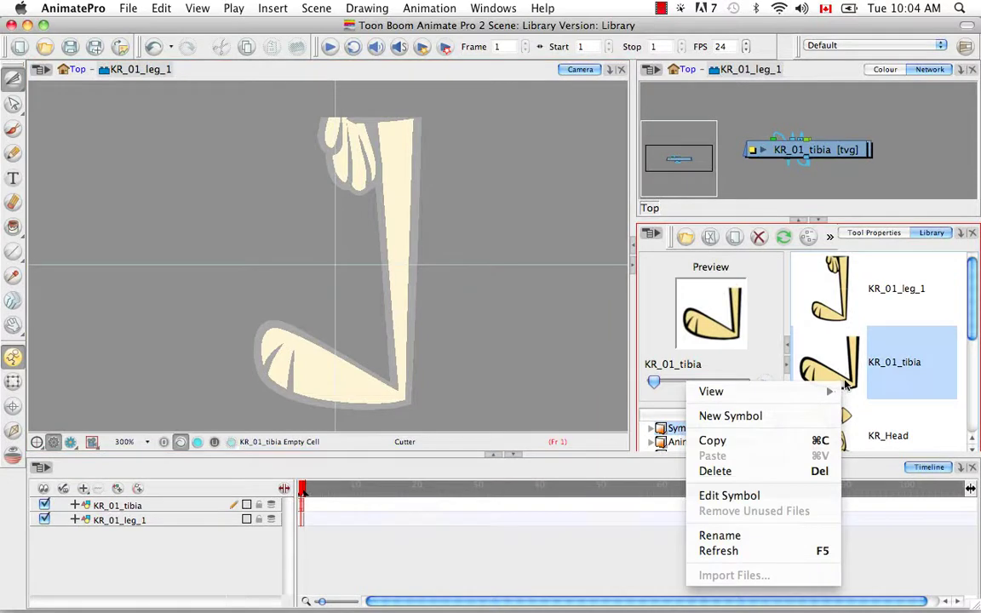
pyautogui.click(797, 496)
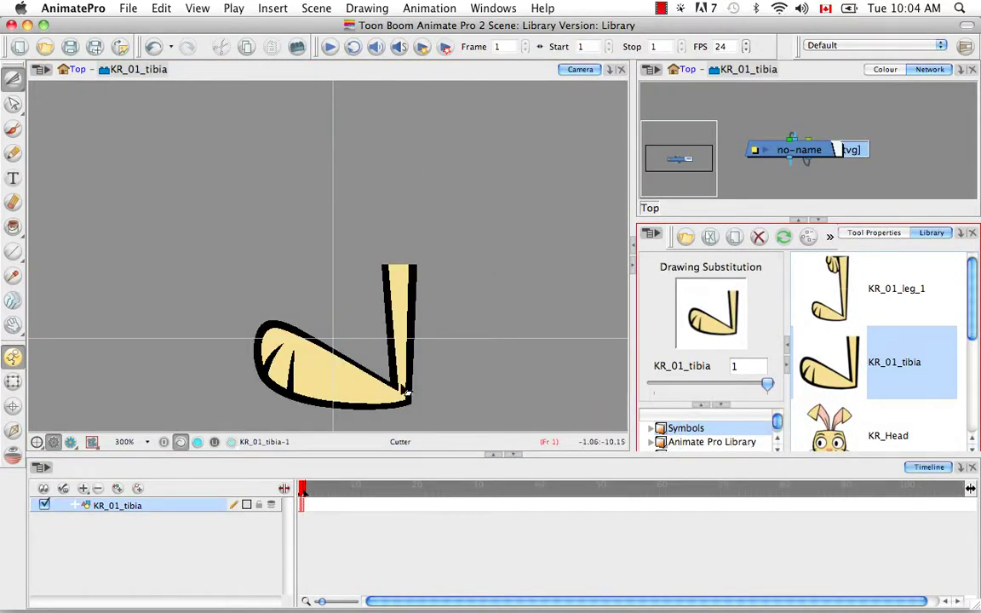
pyautogui.press('space')
pyautogui.moveTo(435, 384)
pyautogui.mouseDown()
pyautogui.moveTo(418, 299)
pyautogui.moveTo(331, 235)
pyautogui.moveTo(244, 208)
pyautogui.moveTo(231, 301)
pyautogui.moveTo(361, 351)
pyautogui.moveTo(400, 312)
pyautogui.mouseUp()
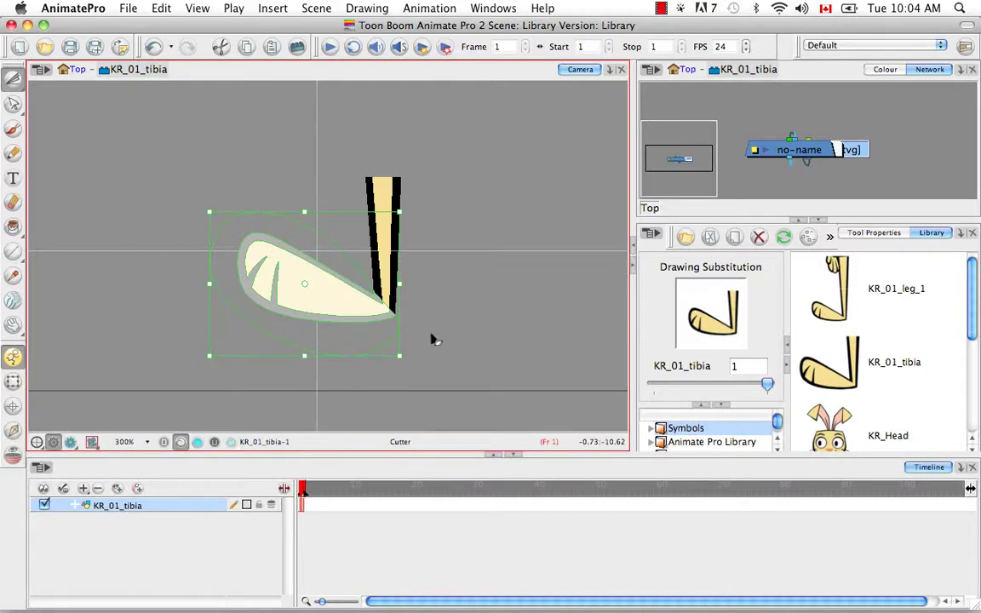
pyautogui.press('F8')
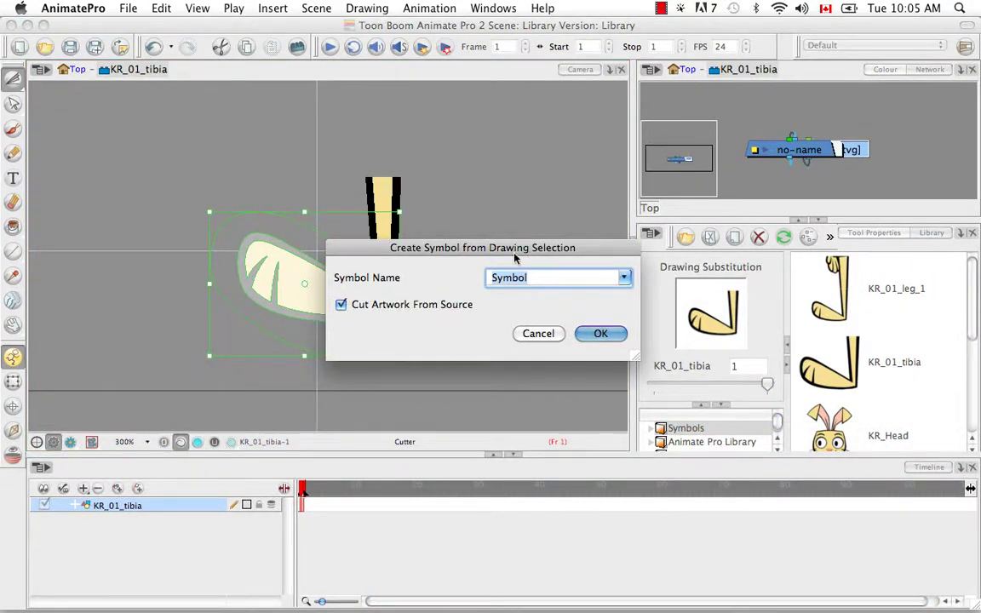
pyautogui.press('BackSpace')
pyautogui.write('kr')
pyautogui.press('BackSpace')
pyautogui.press('BackSpace')
pyautogui.write('KR_01_foot')
pyautogui.click(598, 333)
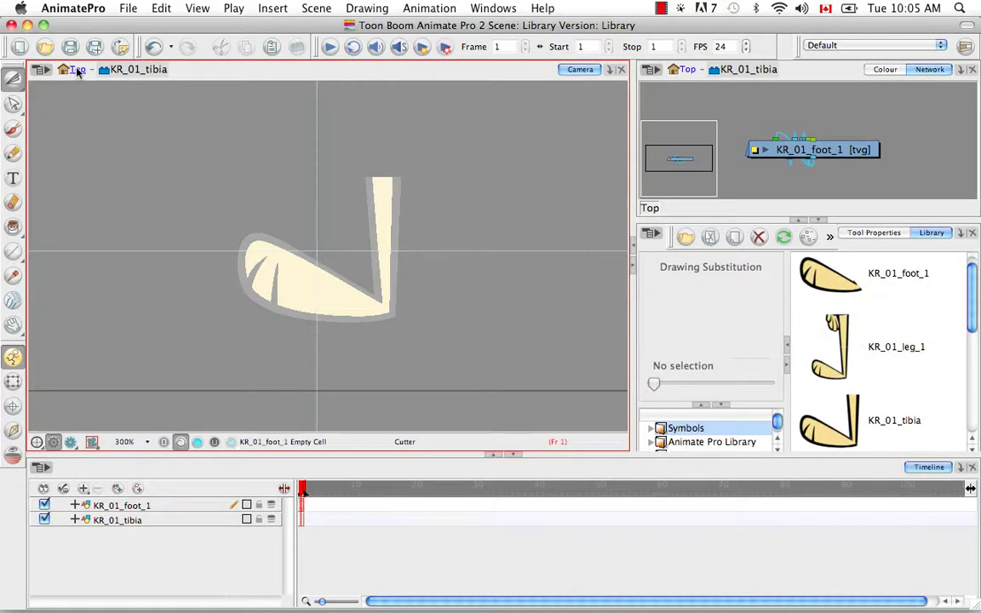
# Step: Return to the scene's Top level and reopen the KR_01_leg_1 symbol from the library for editing
pyautogui.click(76, 72)
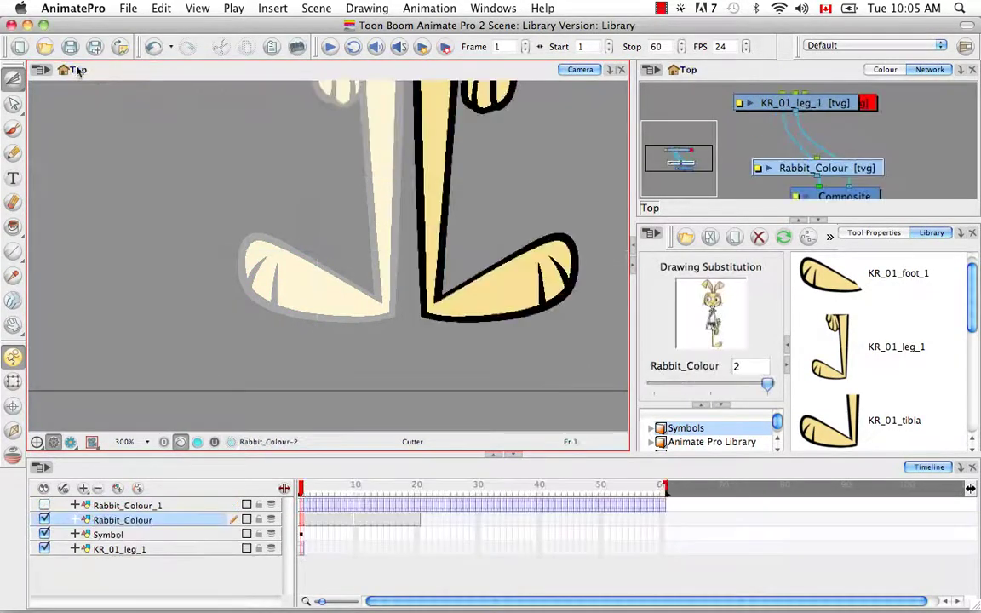
pyautogui.click(885, 346)
pyautogui.rightClick(887, 349)
pyautogui.moveTo(887, 353)
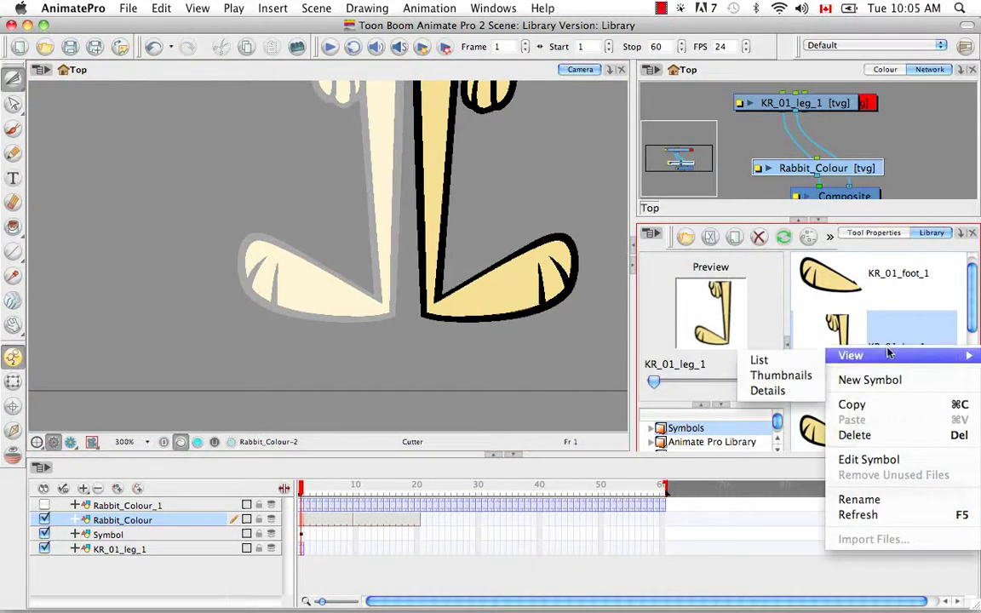
pyautogui.click(880, 459)
pyautogui.press('space')
pyautogui.moveTo(465, 275); pyautogui.dragTo(418, 336)
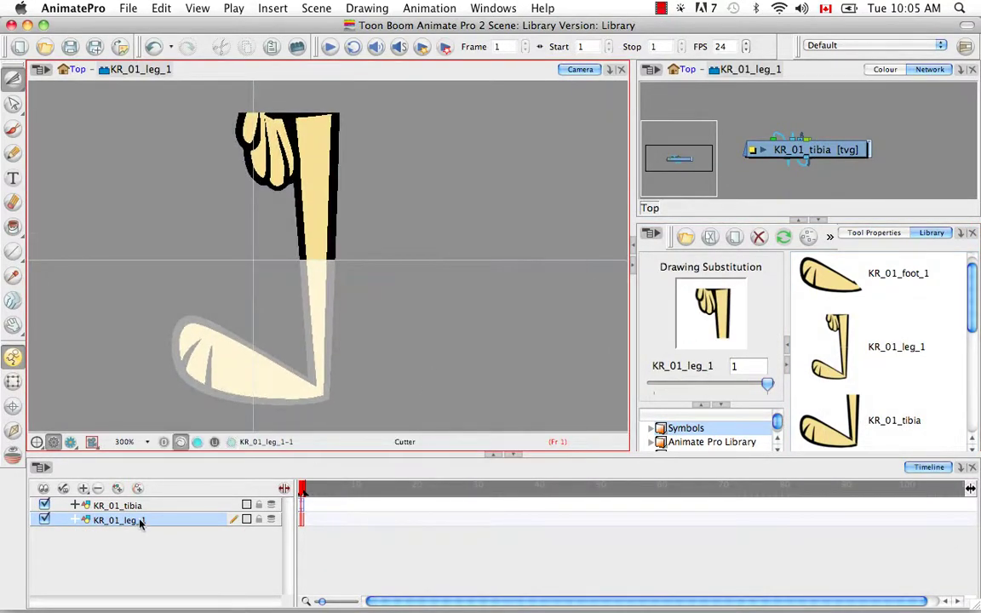
pyautogui.click(51, 514)
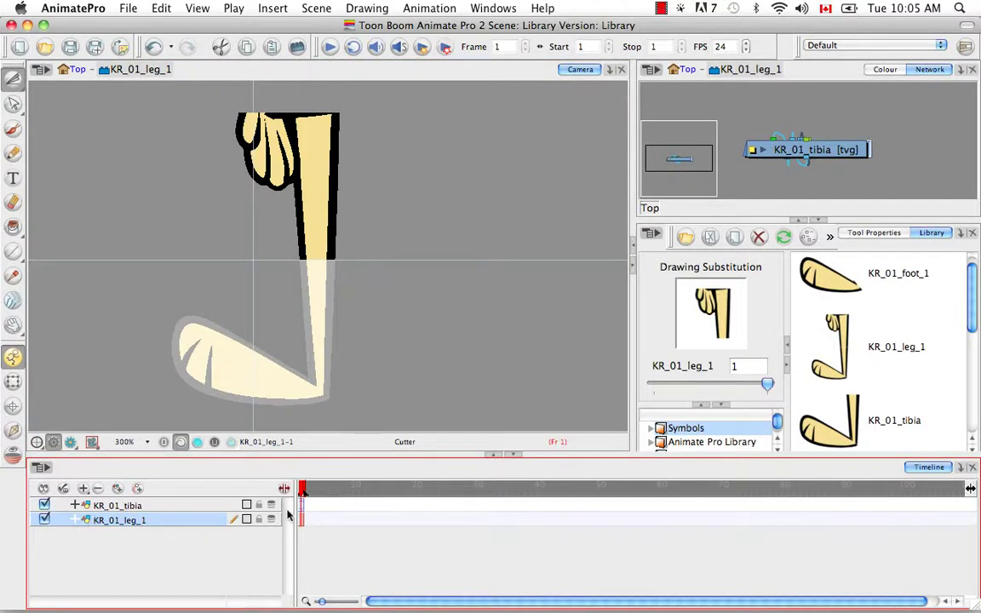
# Step: Enter the nested KR_01_tibia symbol, open the foot symbol inside it, and return to the KR_01_tibia level
pyautogui.doubleClick(303, 509)
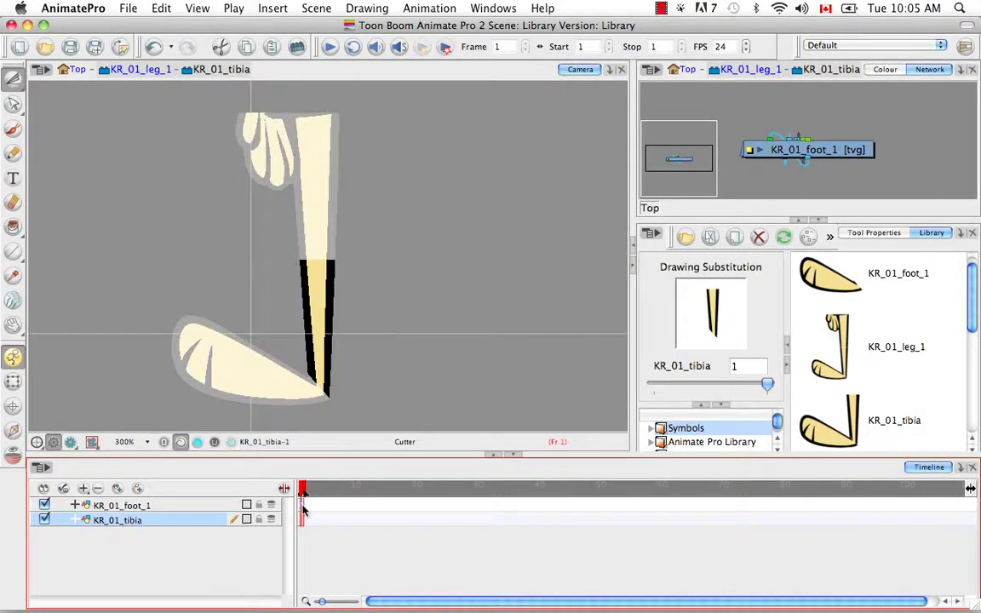
pyautogui.click(182, 507)
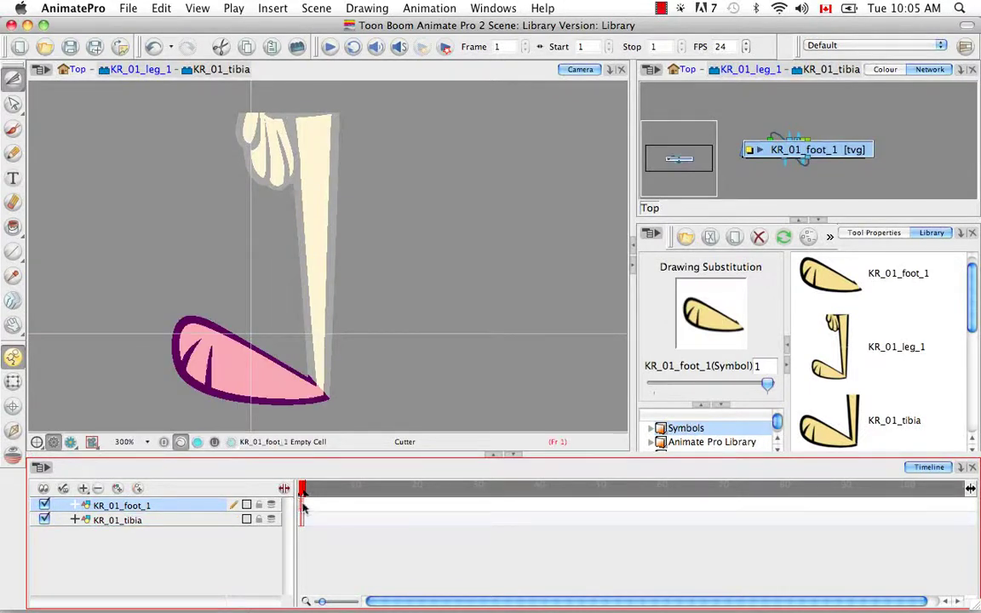
pyautogui.doubleClick(303, 507)
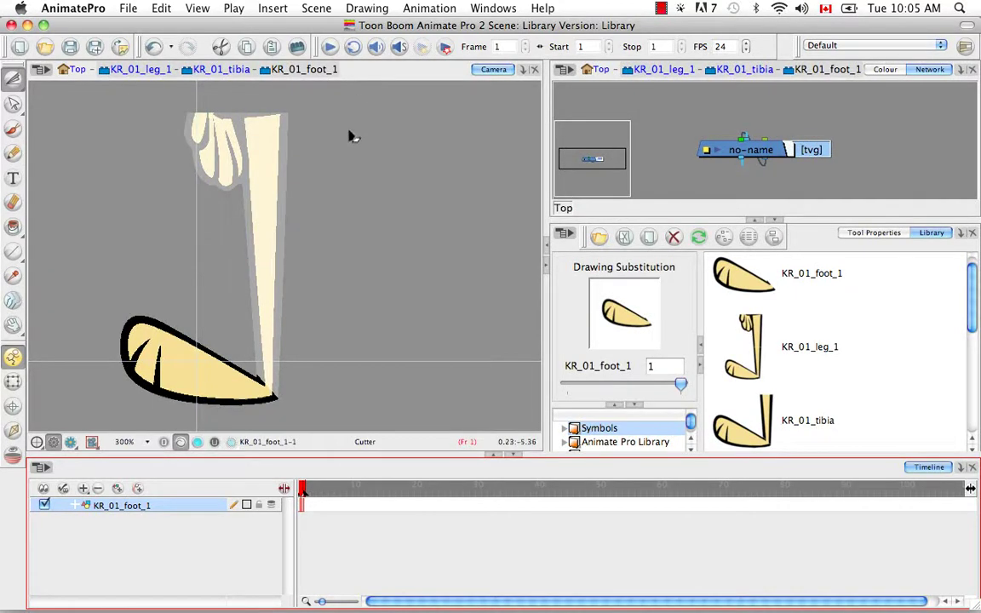
pyautogui.click(224, 72)
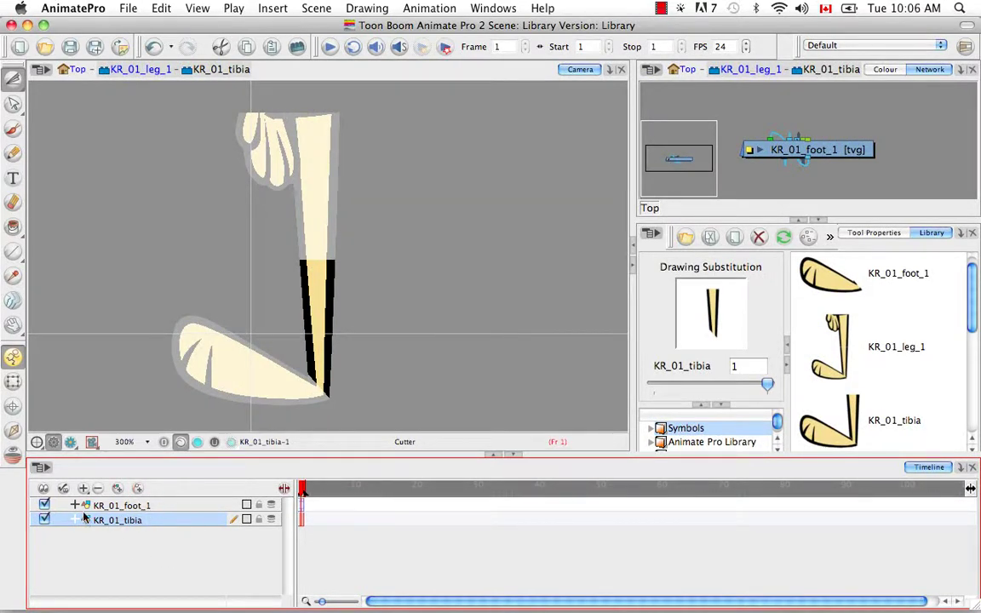
# Step: Return to the scene's Top level and extend the KR_01_leg_1 layer's exposure to frame 10, returning to frame 1
pyautogui.click(154, 71)
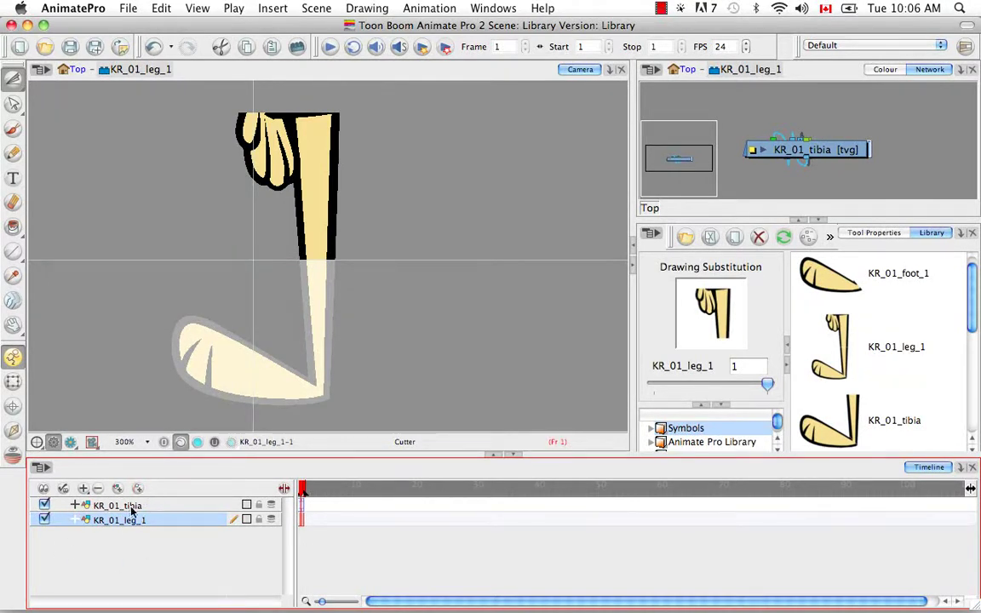
pyautogui.click(65, 68)
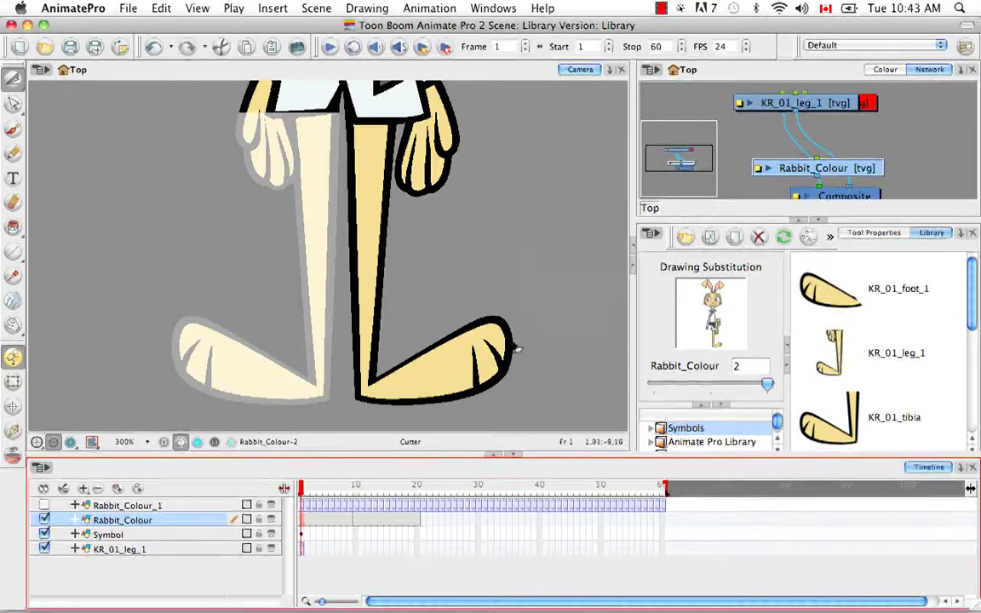
pyautogui.click(355, 549)
pyautogui.rightClick(356, 548)
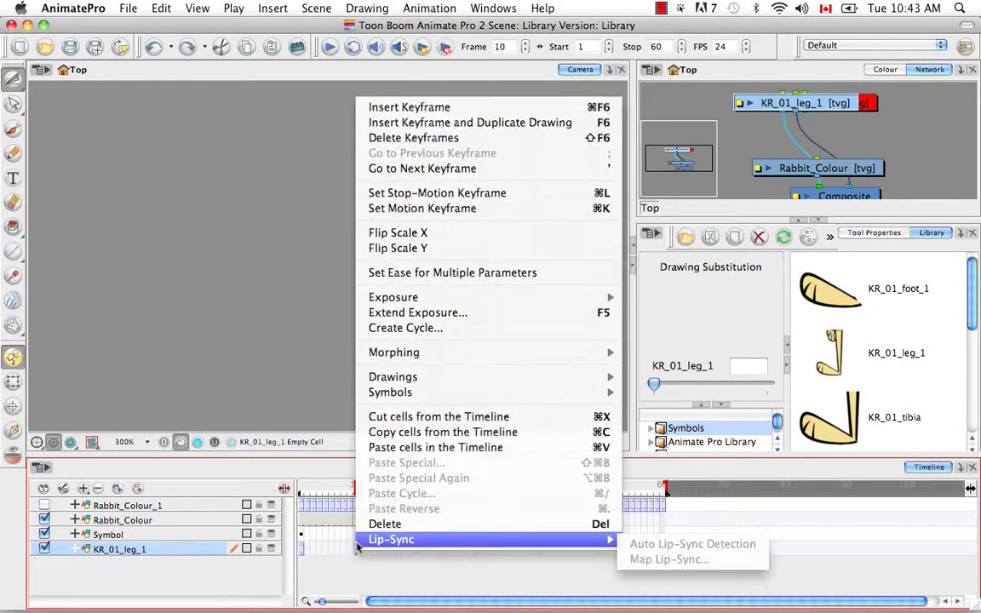
pyautogui.click(451, 313)
pyautogui.moveTo(357, 501); pyautogui.dragTo(299, 500)
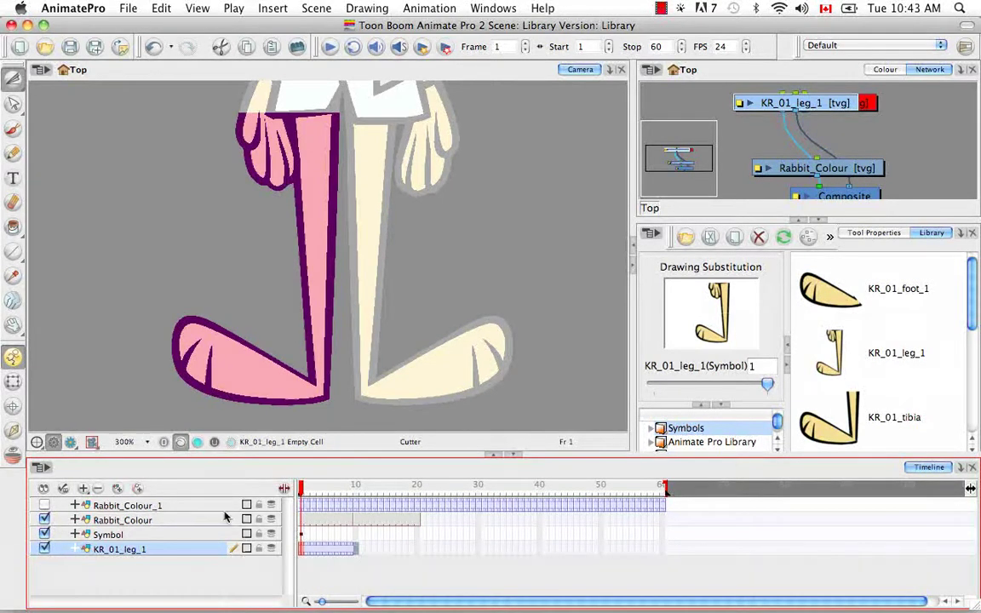
# Step: Duplicate the leg symbol at frame 4 of the KR_01_leg_1 layer as a separate symbol
pyautogui.click(321, 551)
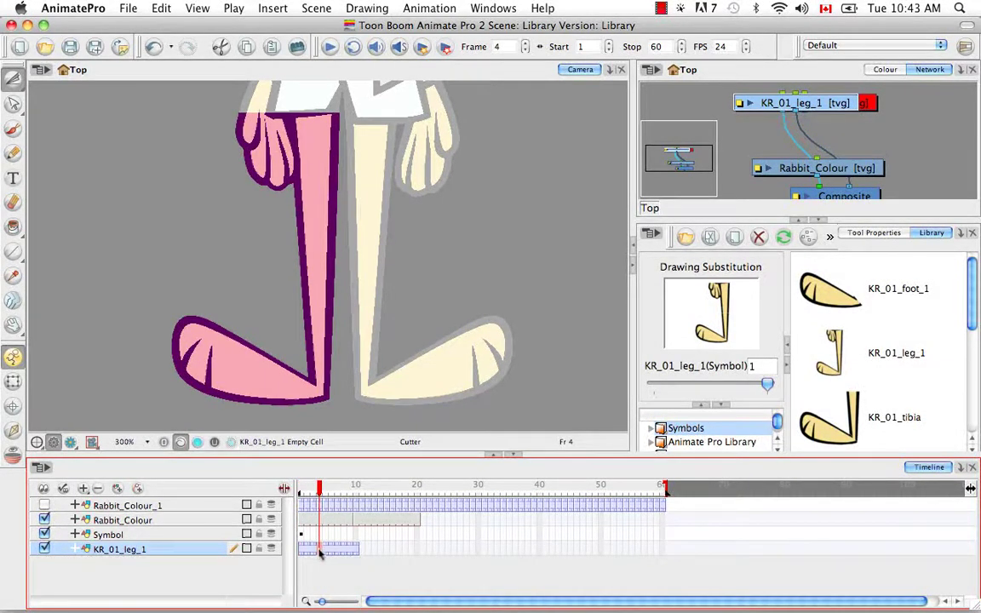
pyautogui.click(162, 8)
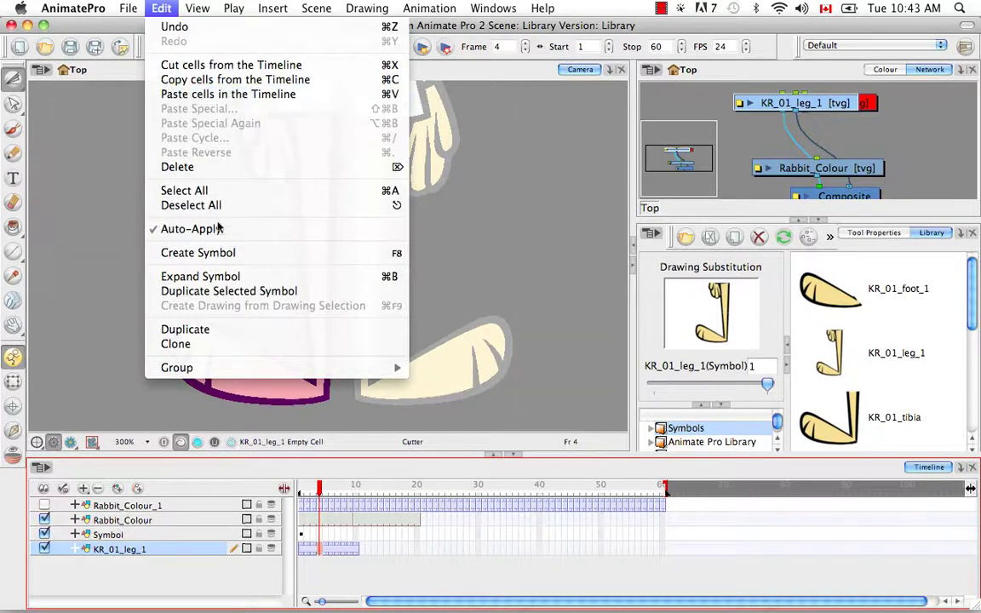
pyautogui.click(332, 293)
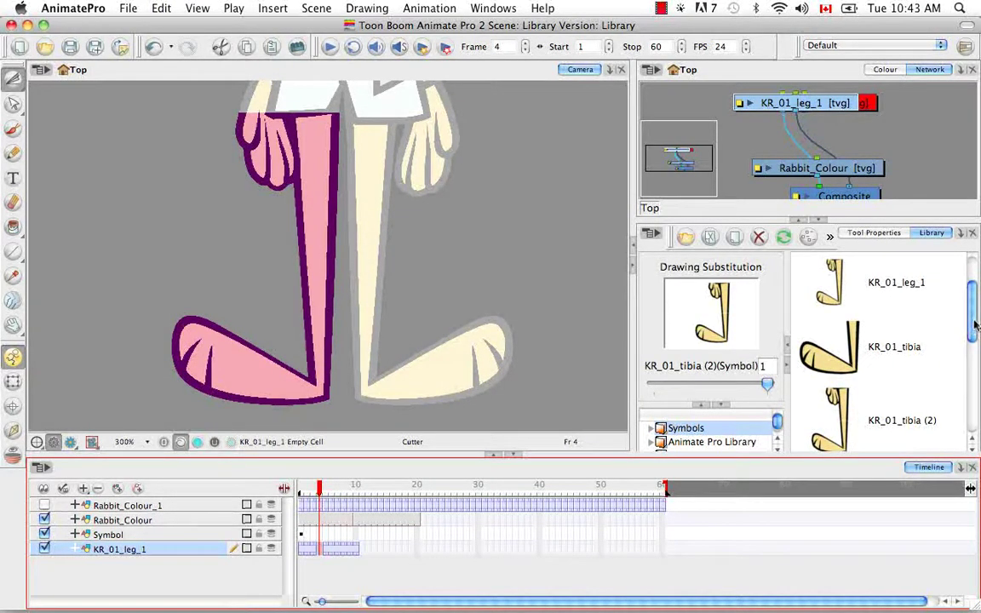
# Step: Rename the duplicated symbol KR_01_tibia (2) in the library to KR_01_leg_1 (2)
pyautogui.moveTo(975, 325); pyautogui.dragTo(976, 335)
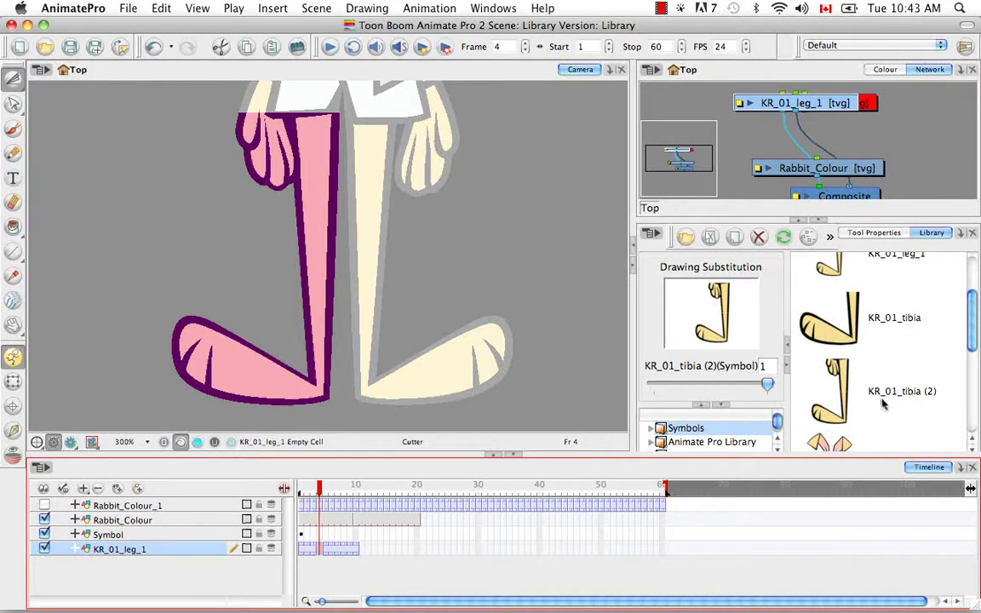
pyautogui.scroll(2, 877, 311)
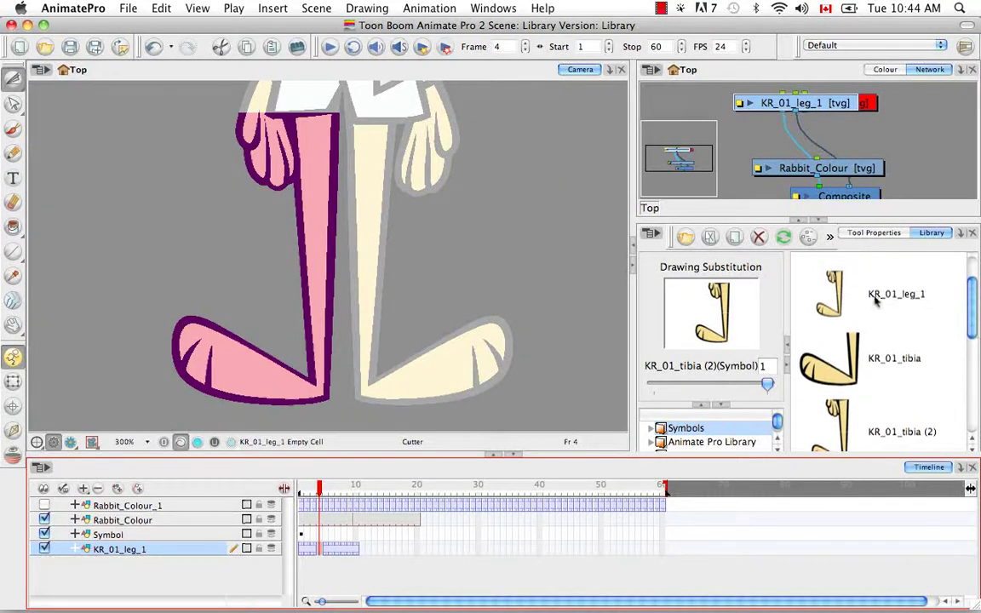
pyautogui.moveTo(975, 320); pyautogui.dragTo(971, 318)
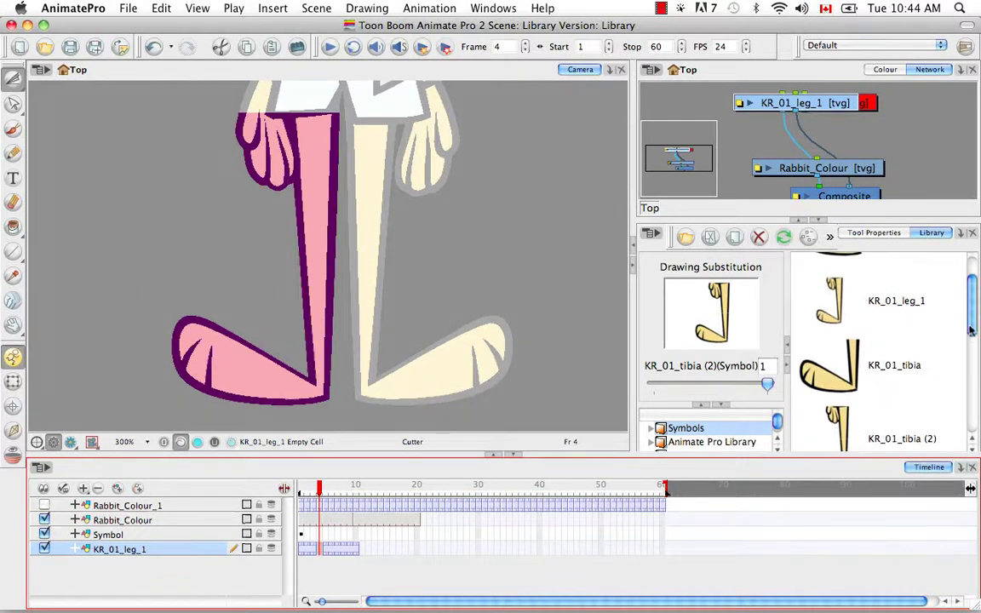
pyautogui.scroll(-2, 947, 375)
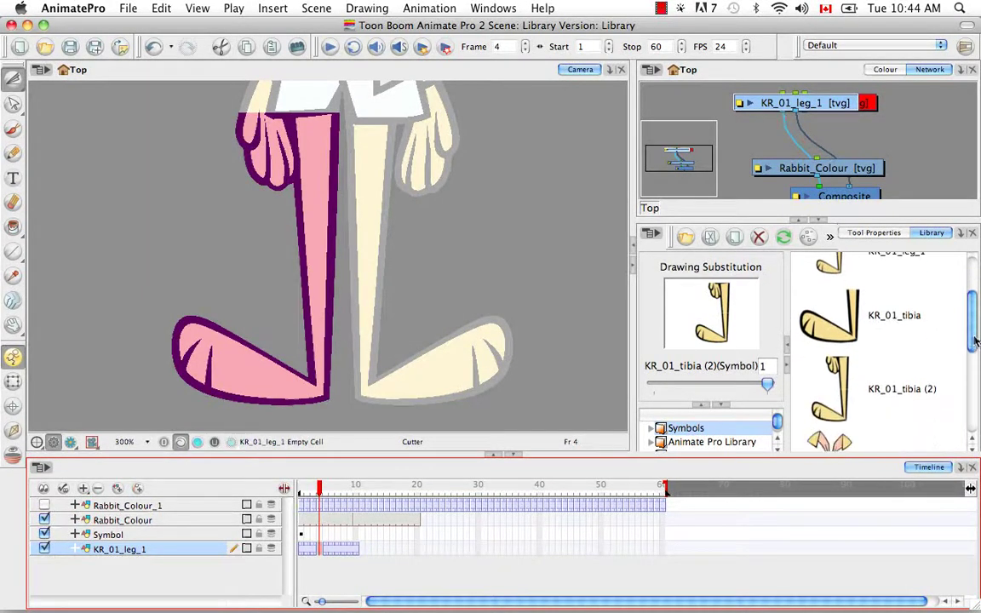
pyautogui.click(902, 405)
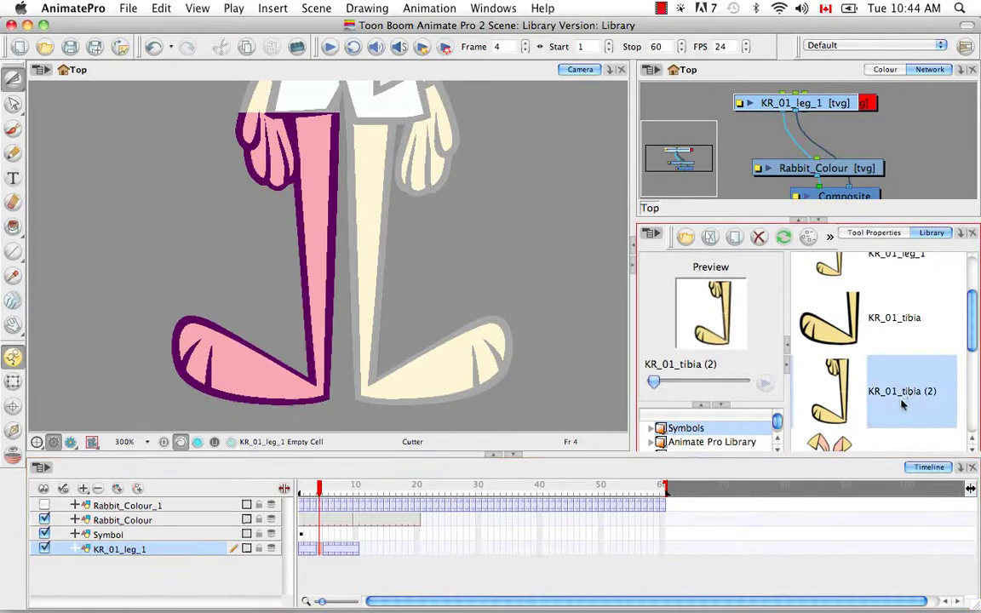
pyautogui.rightClick(903, 392)
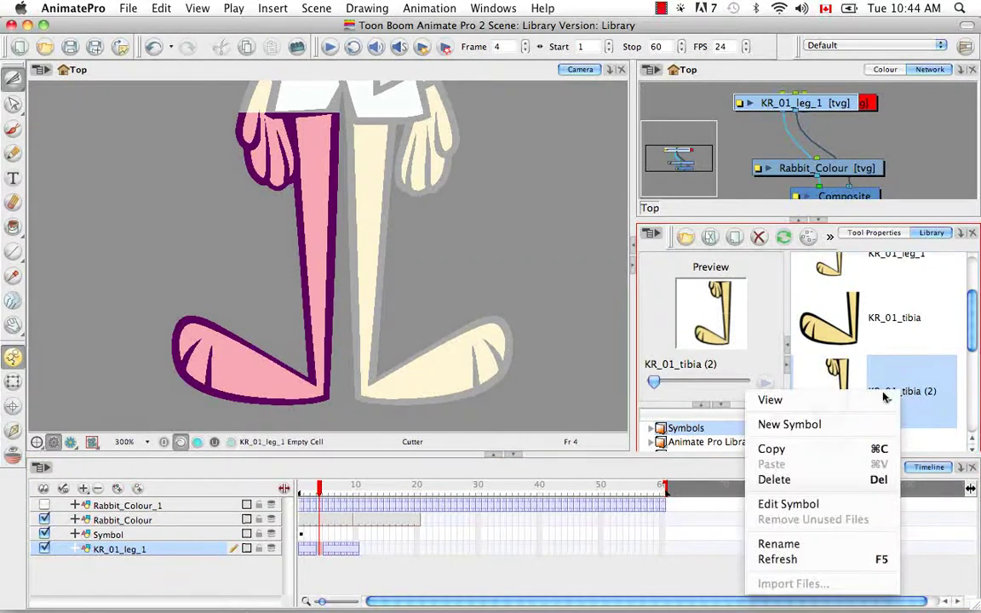
pyautogui.click(852, 542)
pyautogui.press('Right')
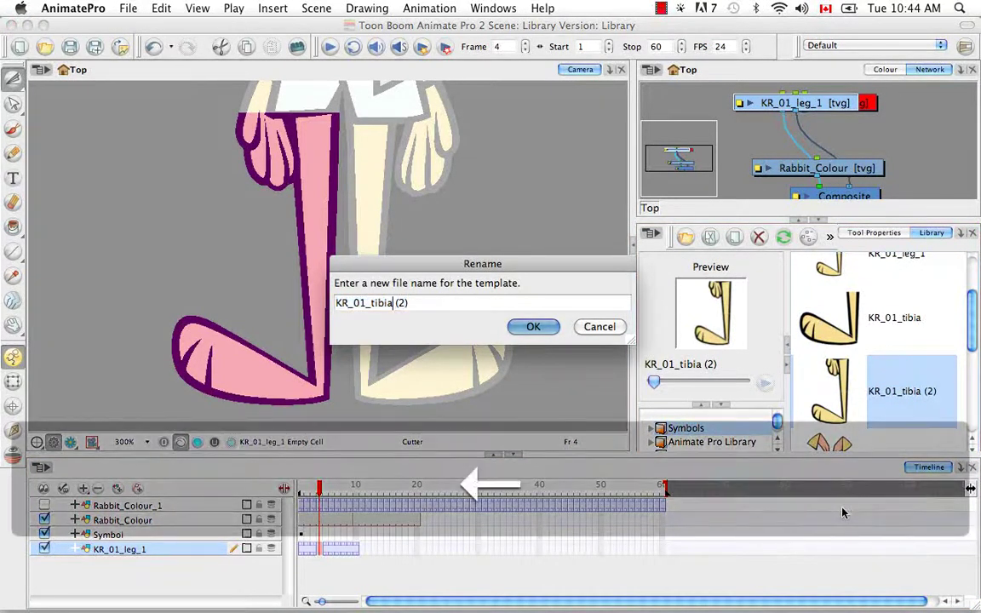
pyautogui.press('Left')
pyautogui.press('Left')
pyautogui.press('Left')
pyautogui.press('Left')
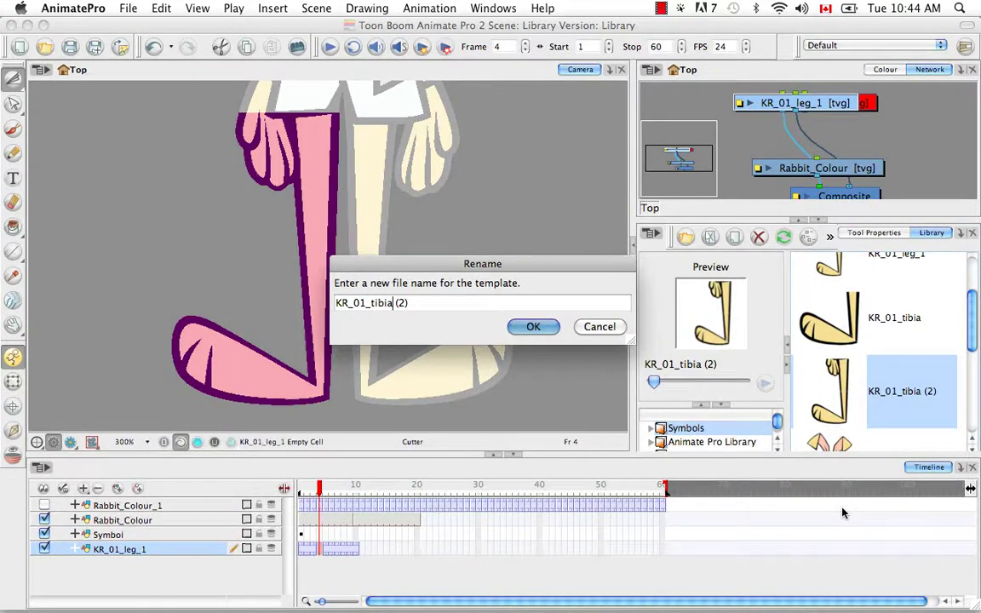
pyautogui.press('BackSpace')
pyautogui.press('BackSpace')
pyautogui.press('BackSpace')
pyautogui.press('BackSpace')
pyautogui.press('BackSpace')
pyautogui.write('leg_1')
pyautogui.click(533, 326)
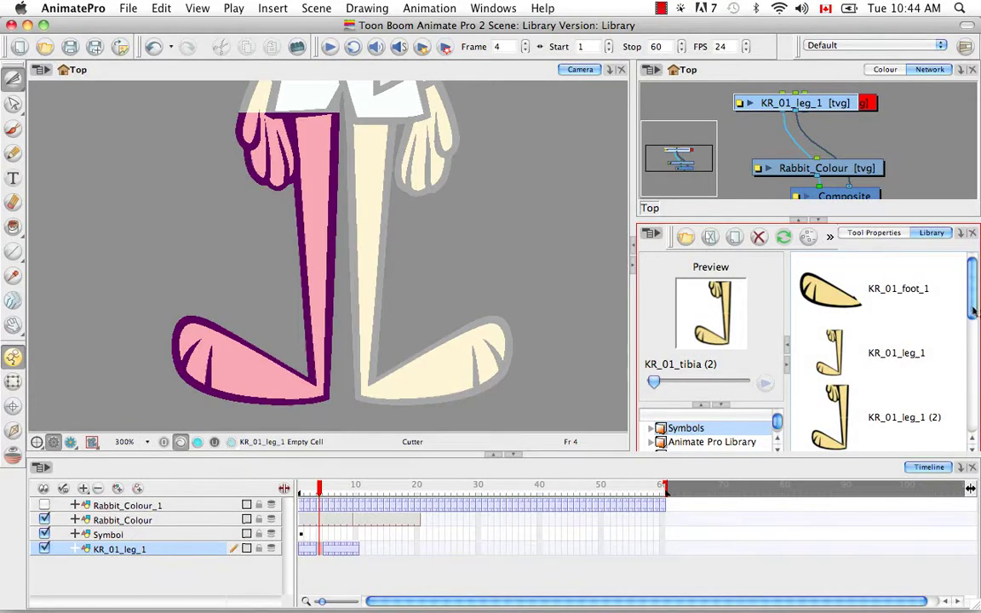
# Step: Open the KR_01_leg_1 (2) symbol for editing and enter its nested KR_01_tibia and KR_01_foot_1 symbols
pyautogui.scroll(-2, 962, 324)
pyautogui.click(814, 357)
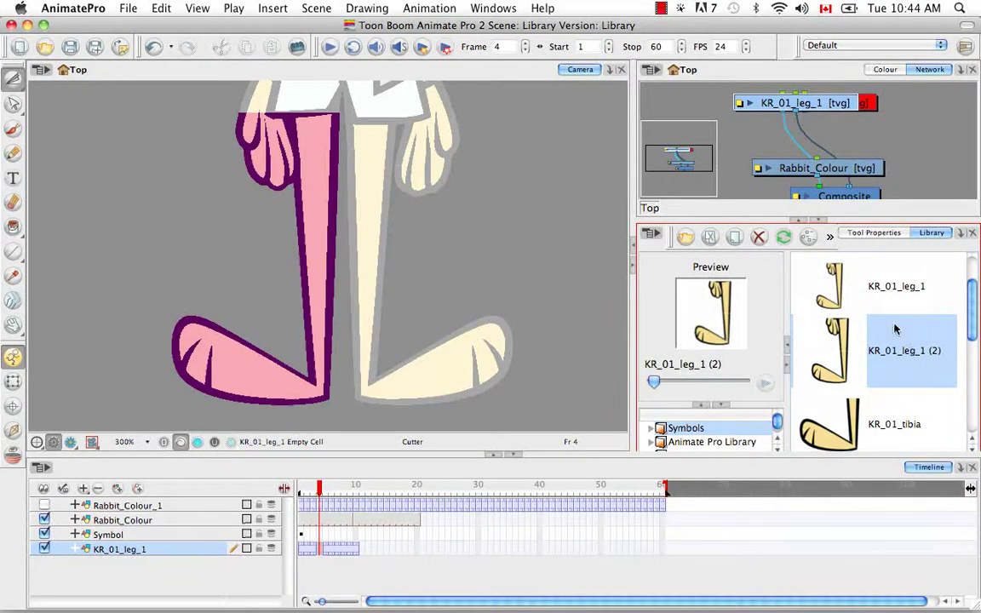
pyautogui.rightClick(897, 362)
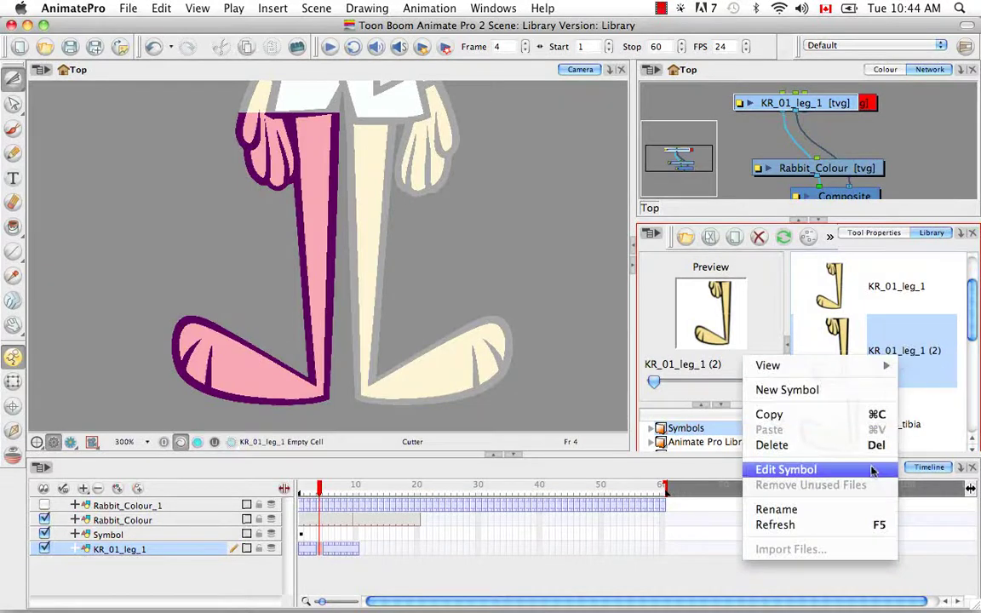
pyautogui.click(873, 469)
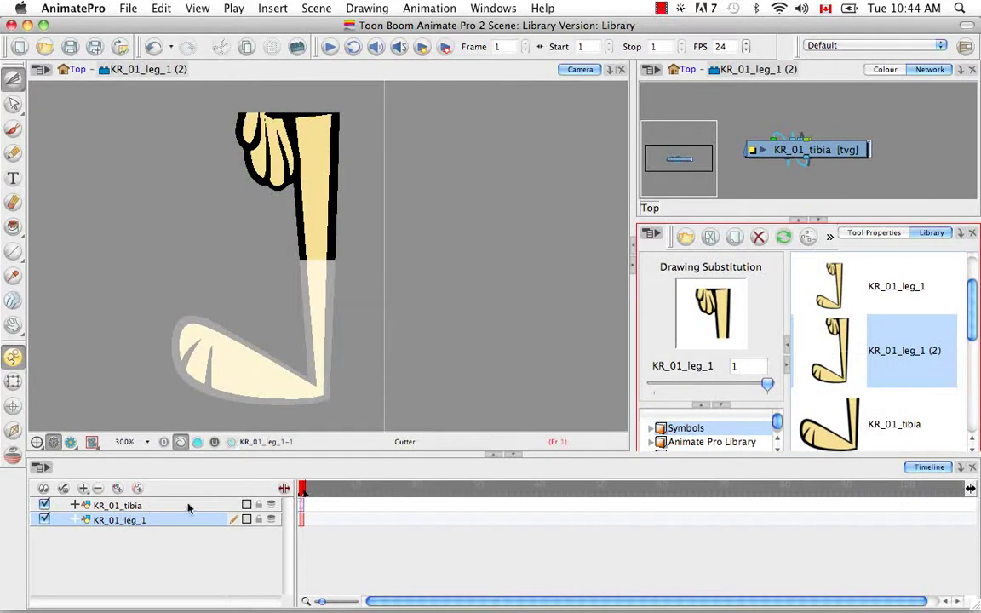
pyautogui.doubleClick(300, 506)
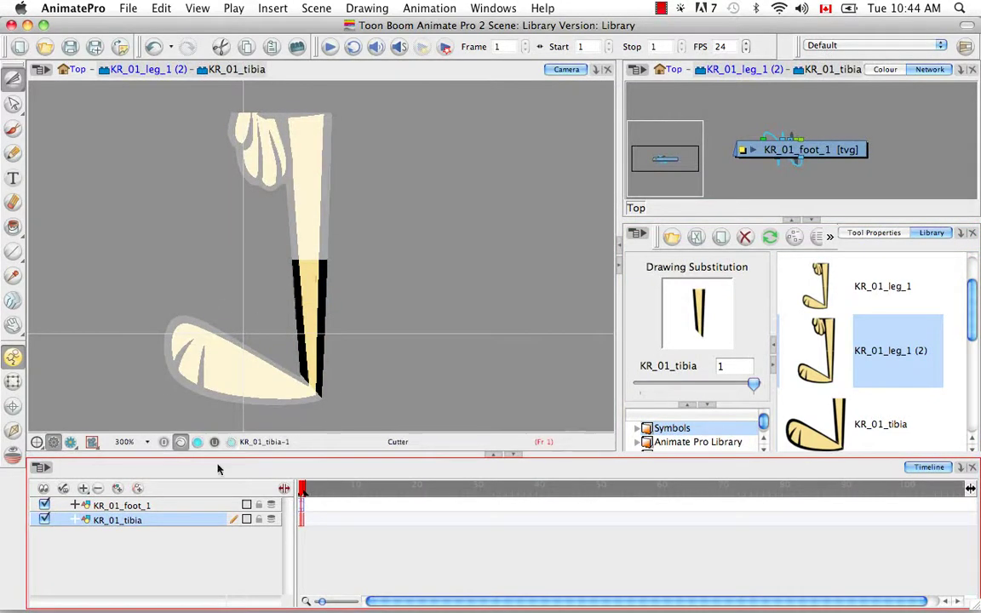
pyautogui.doubleClick(304, 505)
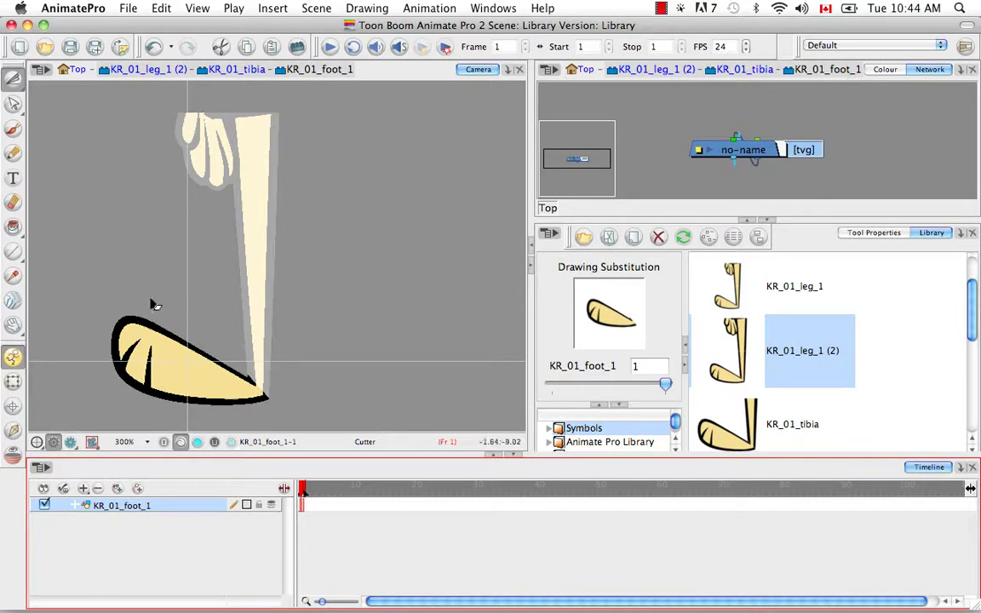
# Step: Go back up through the KR_01_tibia and KR_01_leg_1 (2) levels to the scene's Top level
pyautogui.click(235, 69)
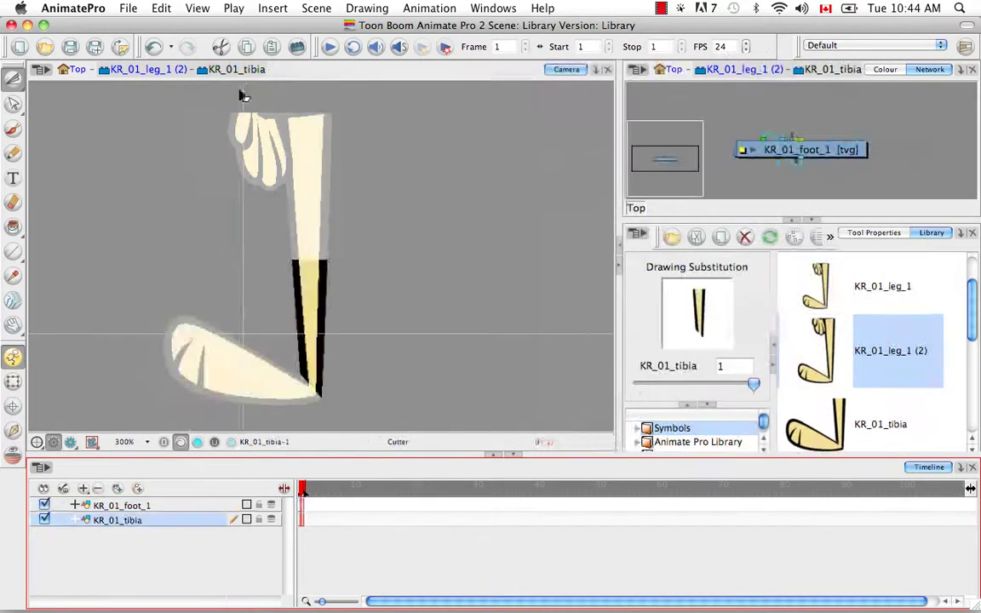
pyautogui.click(156, 72)
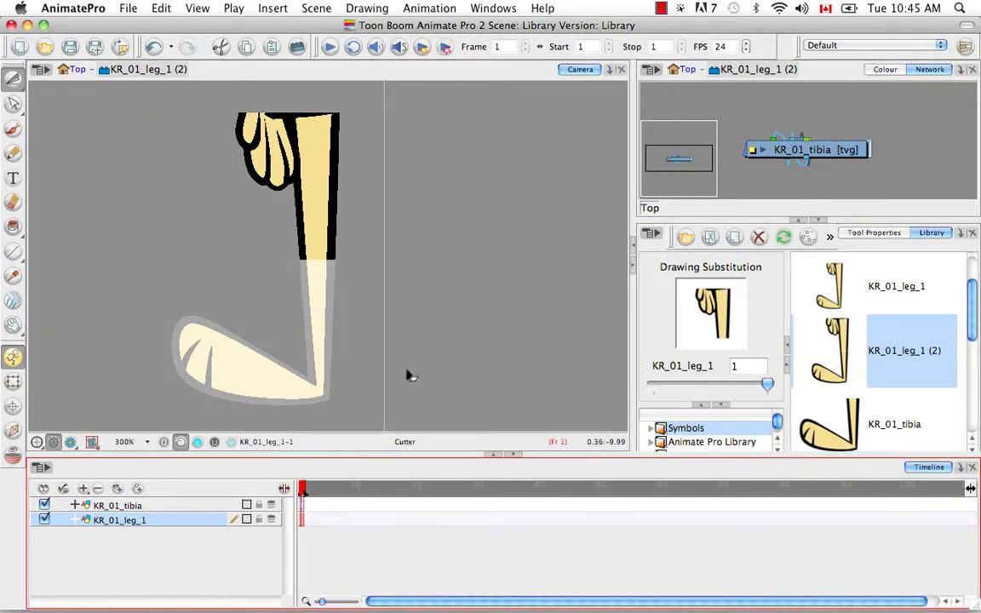
pyautogui.click(77, 69)
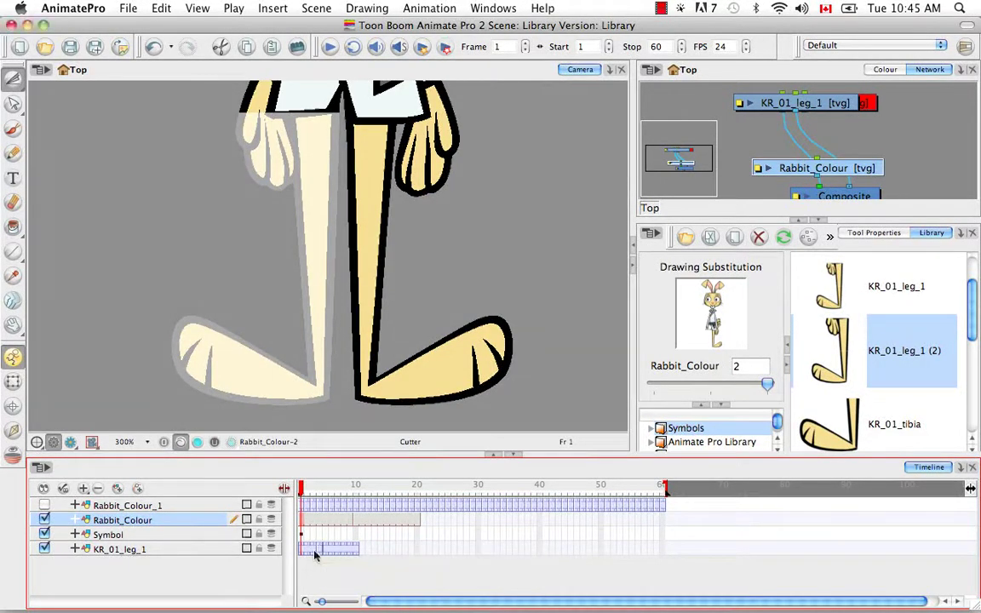
# Step: Compare the leg symbols at frames 3 and 4 and look over the list of libraries
pyautogui.click(321, 502)
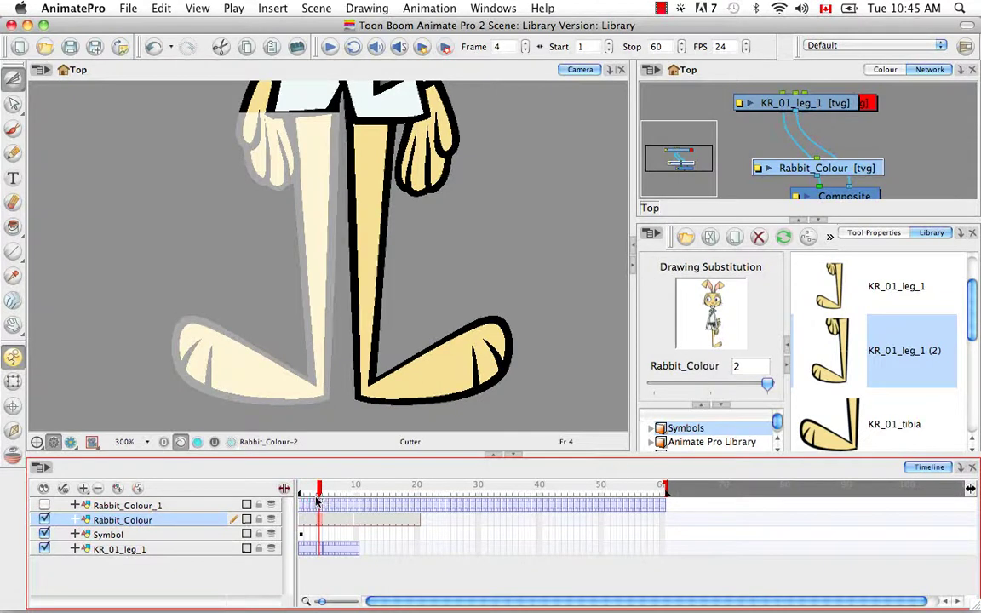
pyautogui.click(316, 498)
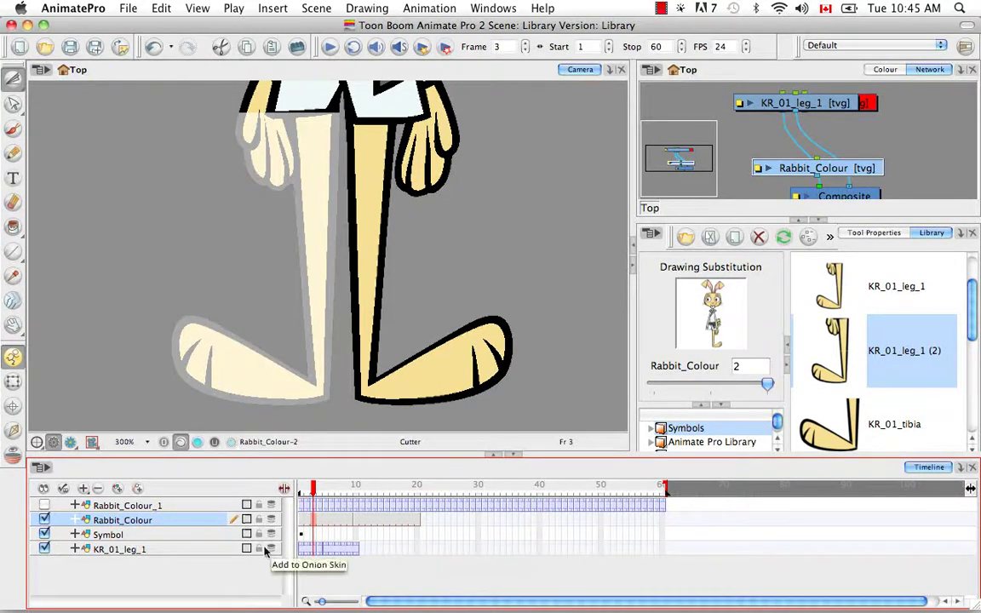
pyautogui.click(318, 485)
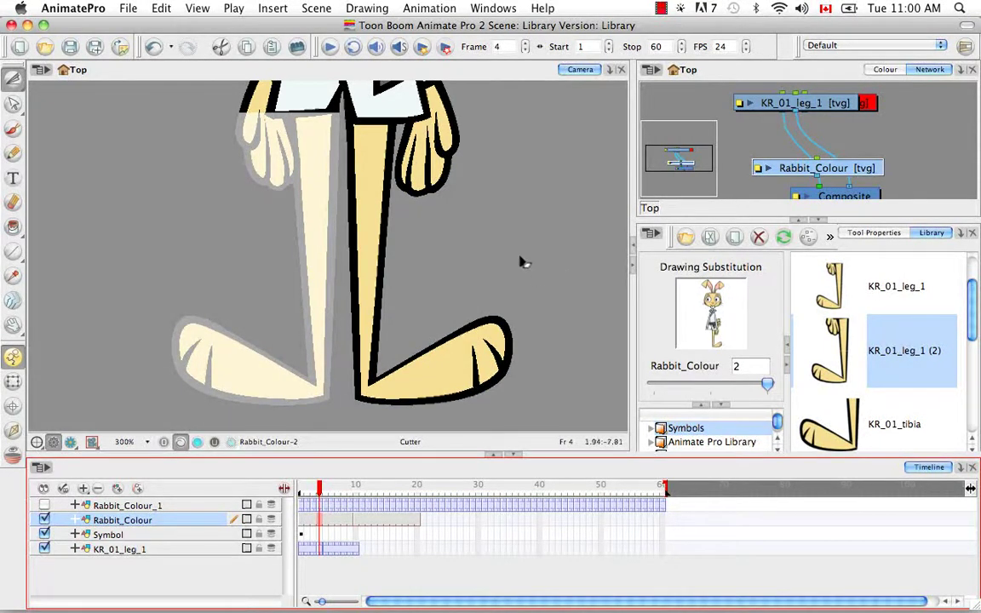
pyautogui.scroll(-1, 716, 436)
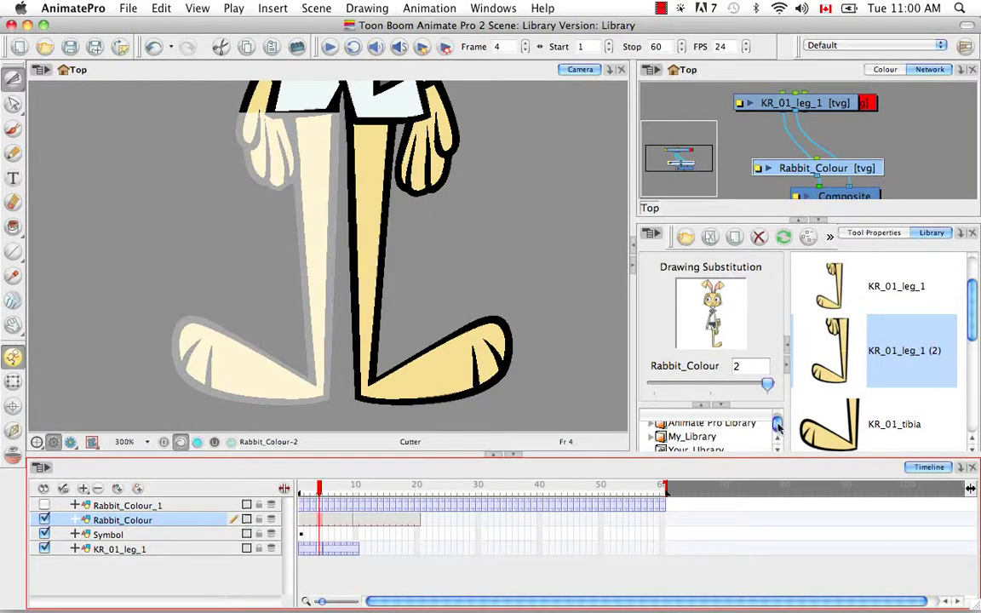
pyautogui.scroll(1, 698, 430)
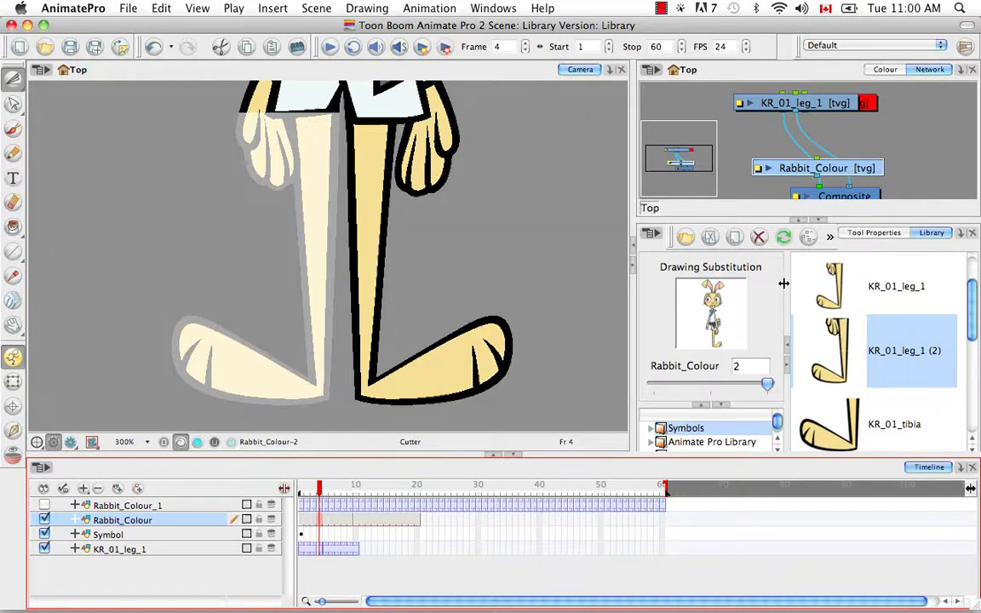
# Step: Delete the KR_01_leg_1 and Symbol layers from the timeline
pyautogui.click(179, 552)
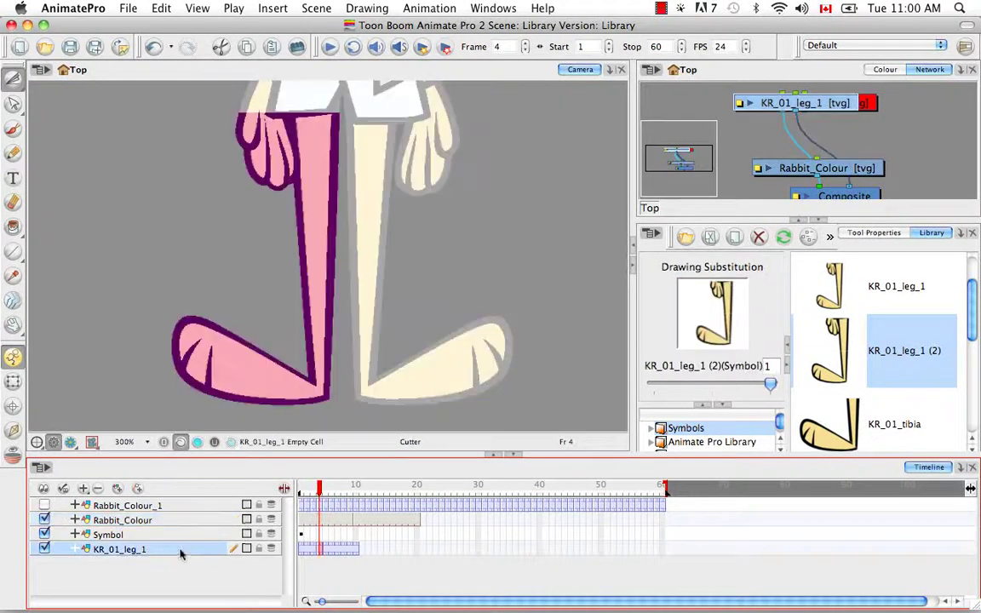
pyautogui.click(98, 488)
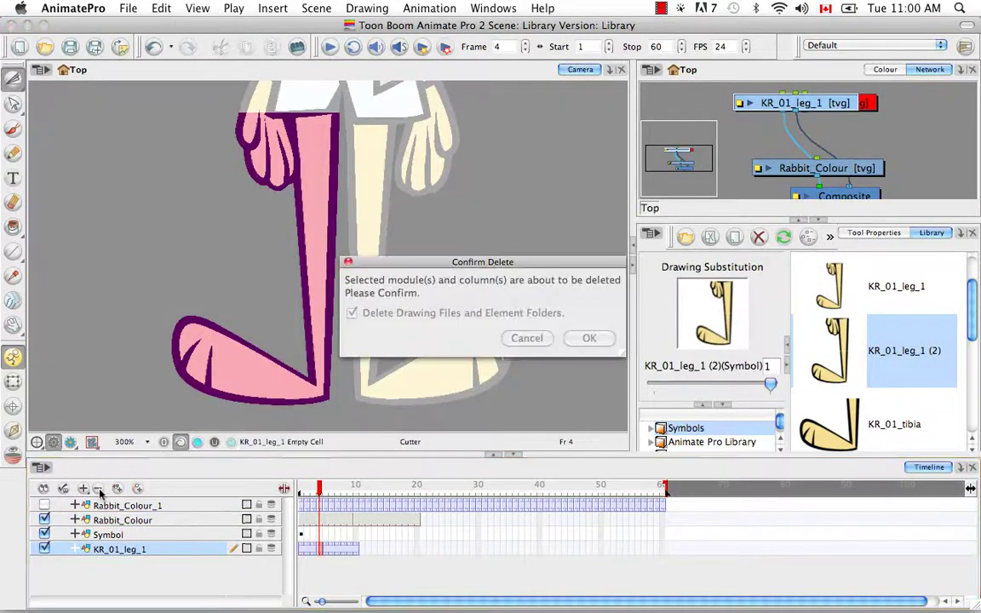
pyautogui.click(352, 313)
pyautogui.click(587, 339)
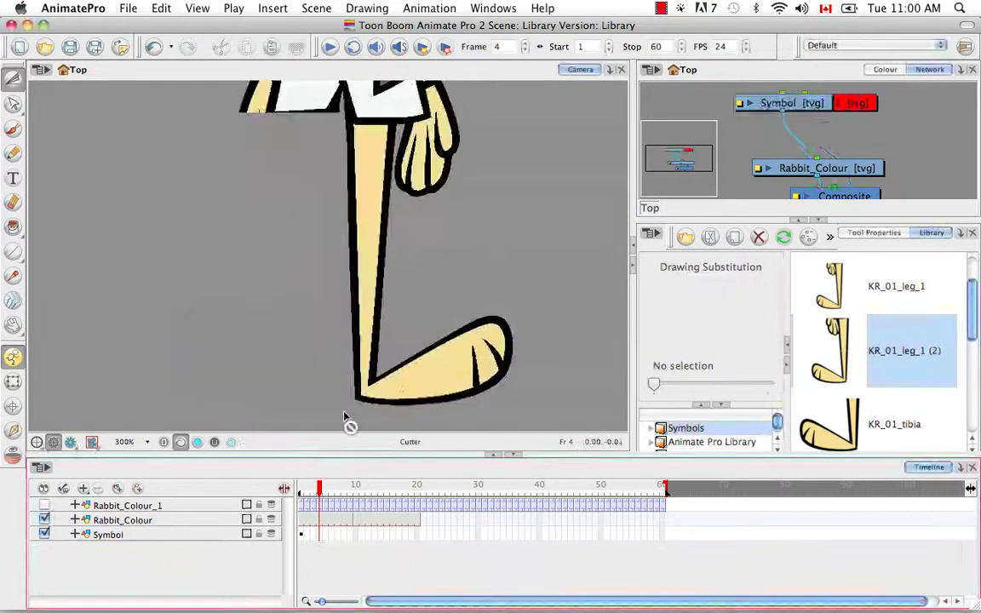
pyautogui.click(123, 534)
pyautogui.click(98, 488)
pyautogui.click(587, 338)
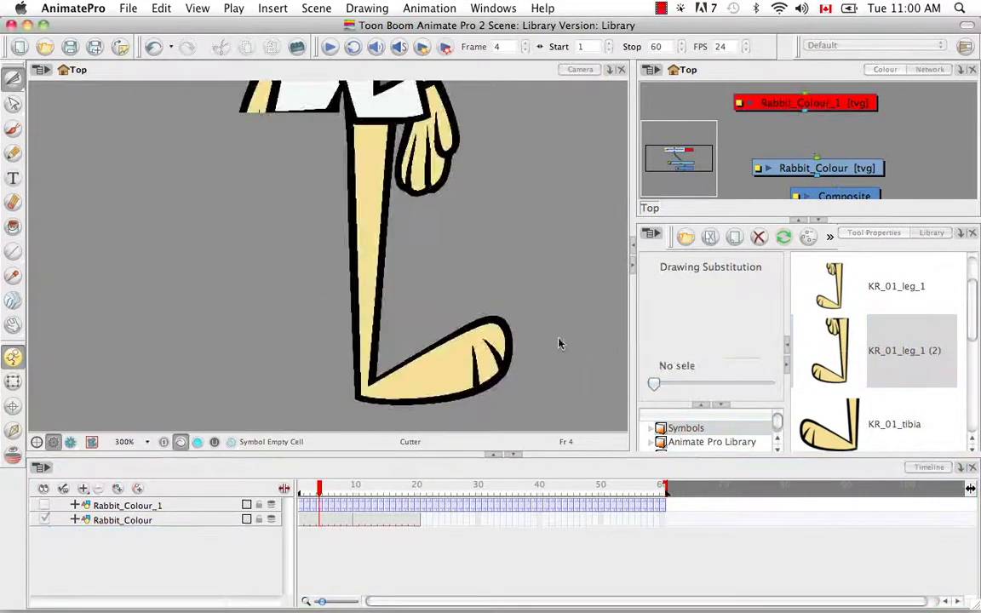
# Step: Turn on the Rabbit_Colour_1 layer and delete it from the timeline
pyautogui.click(170, 505)
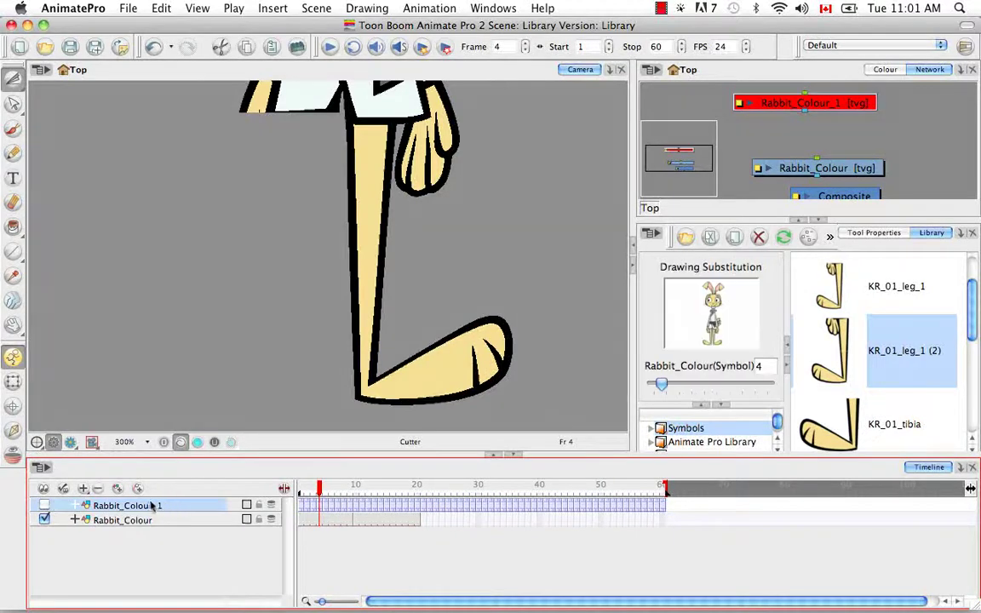
pyautogui.click(44, 505)
pyautogui.click(98, 488)
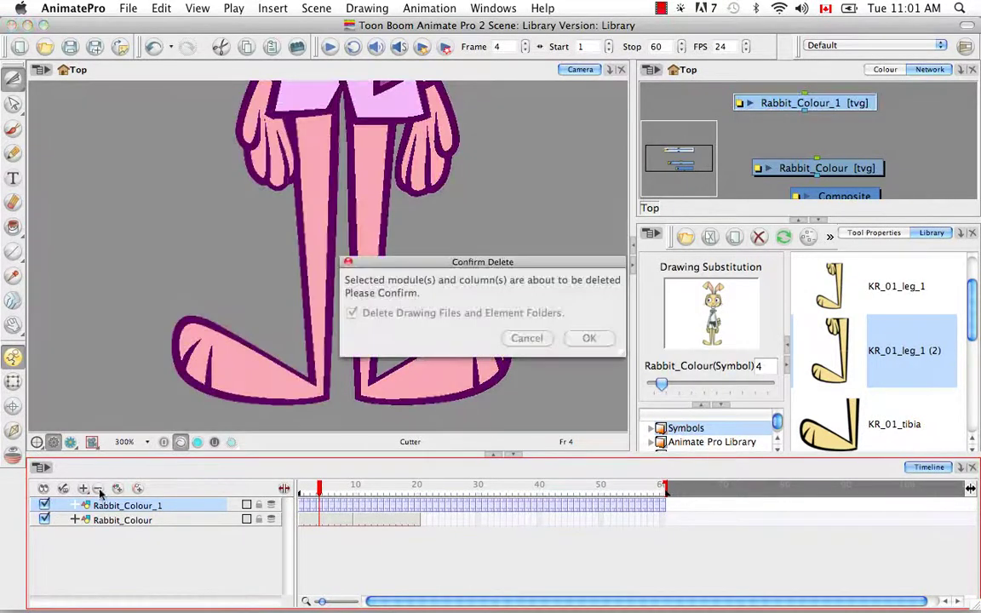
pyautogui.click(318, 286)
pyautogui.click(533, 305)
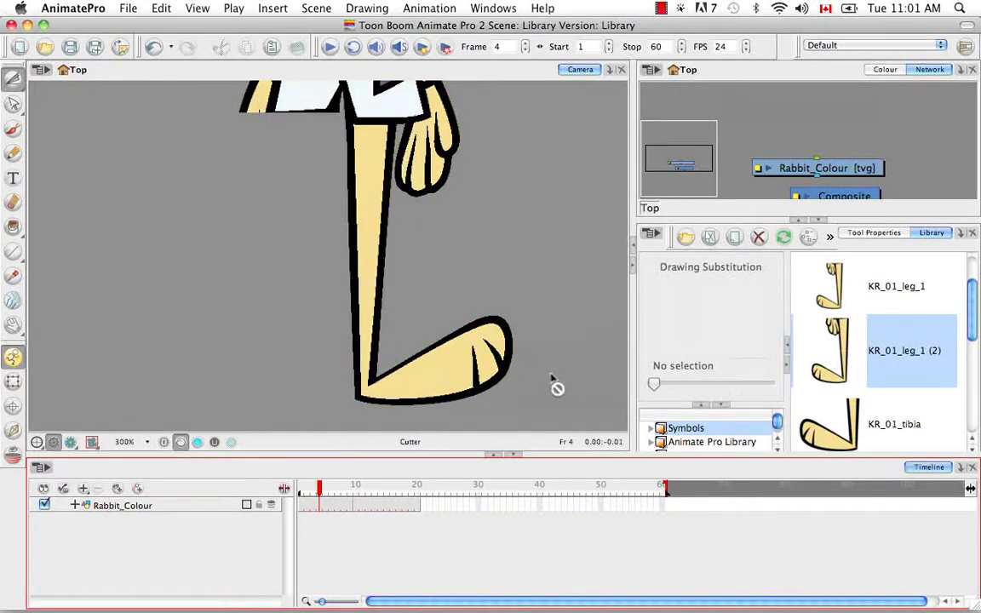
# Step: Add the KarateRabbitMaster symbol from the library to the timeline and delete the Rabbit_Colour layer
pyautogui.moveTo(971, 320); pyautogui.dragTo(971, 413)
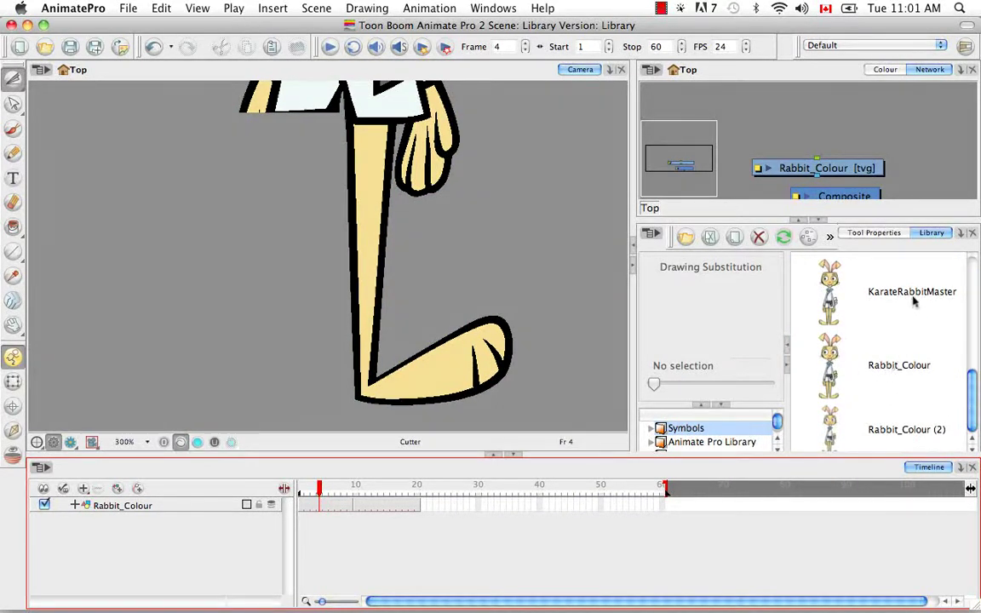
pyautogui.moveTo(916, 292)
pyautogui.mouseDown()
pyautogui.moveTo(212, 464)
pyautogui.moveTo(172, 503)
pyautogui.moveTo(173, 518)
pyautogui.mouseUp()
pyautogui.click(173, 519)
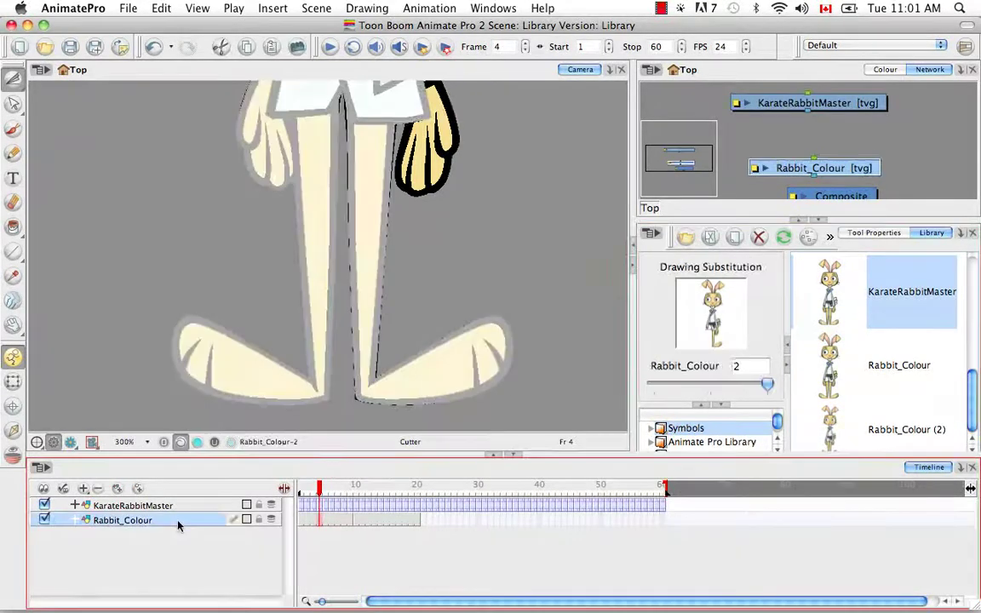
pyautogui.click(119, 489)
pyautogui.click(589, 338)
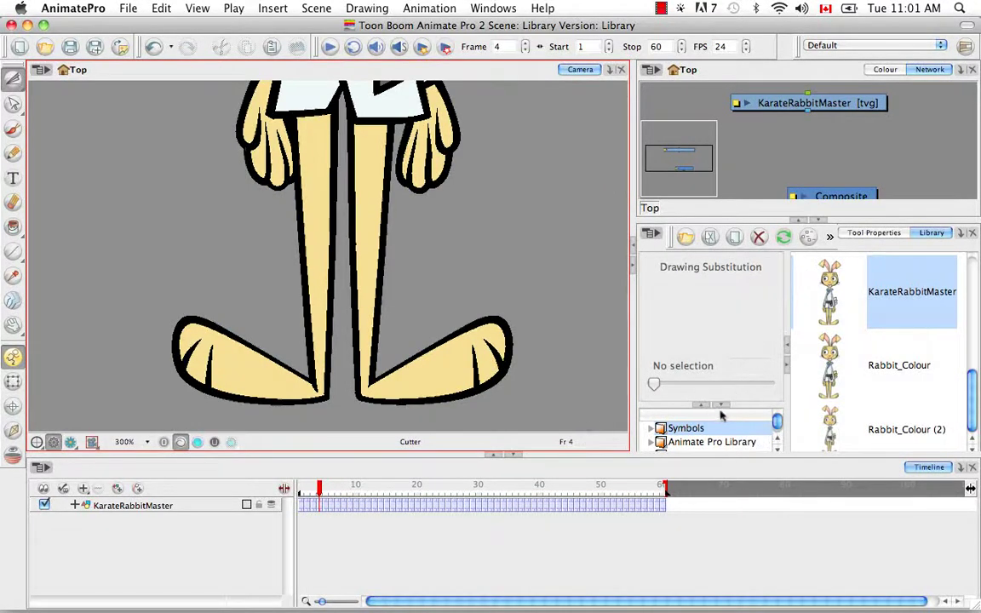
# Step: Reset the camera view to show the whole rabbit at frame 1 and select the KarateRabbitMaster layer
pyautogui.scroll(-1, 778, 426)
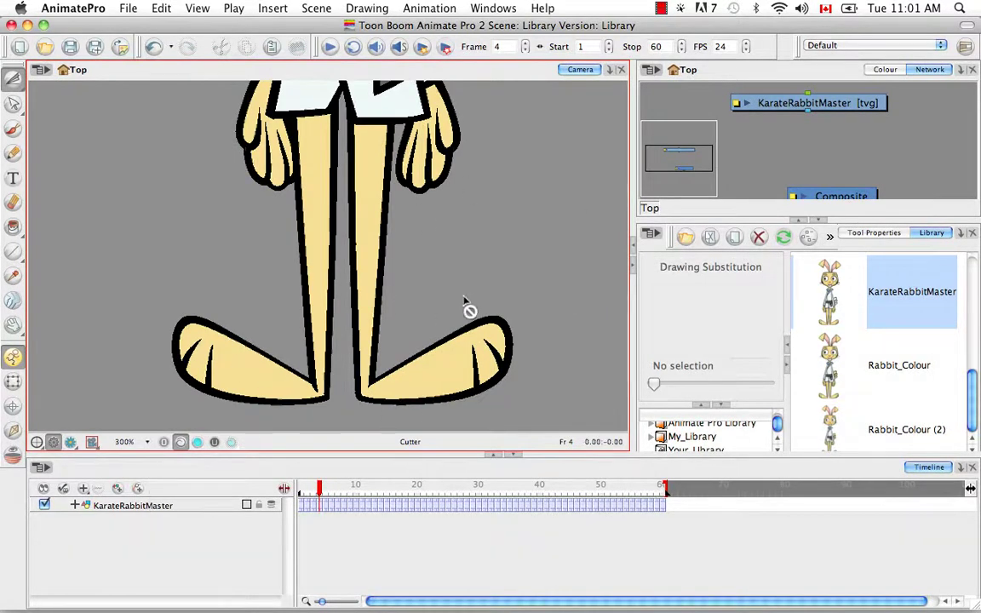
pyautogui.hotkey('shift', 'm')
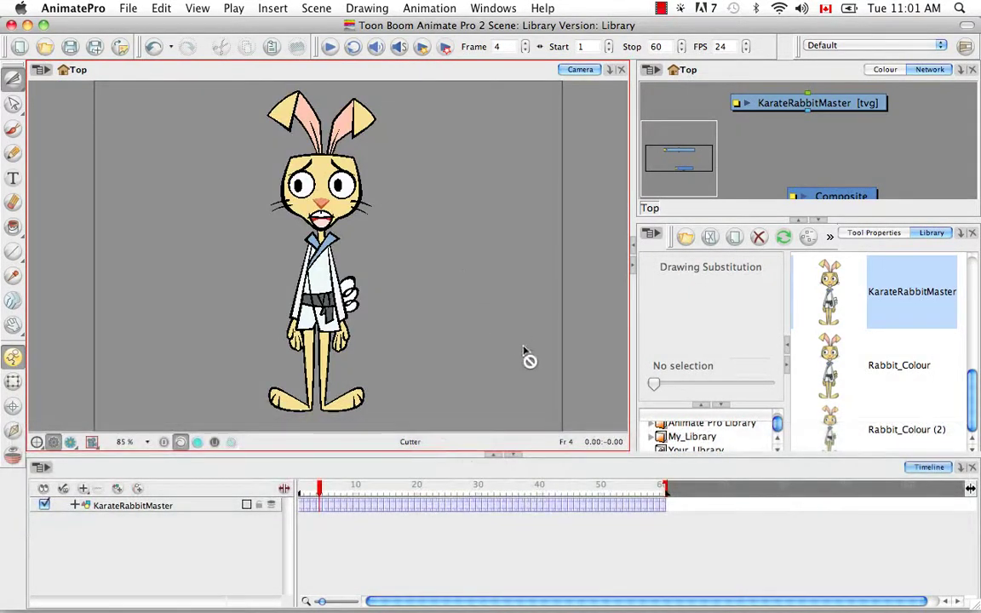
pyautogui.click(284, 489)
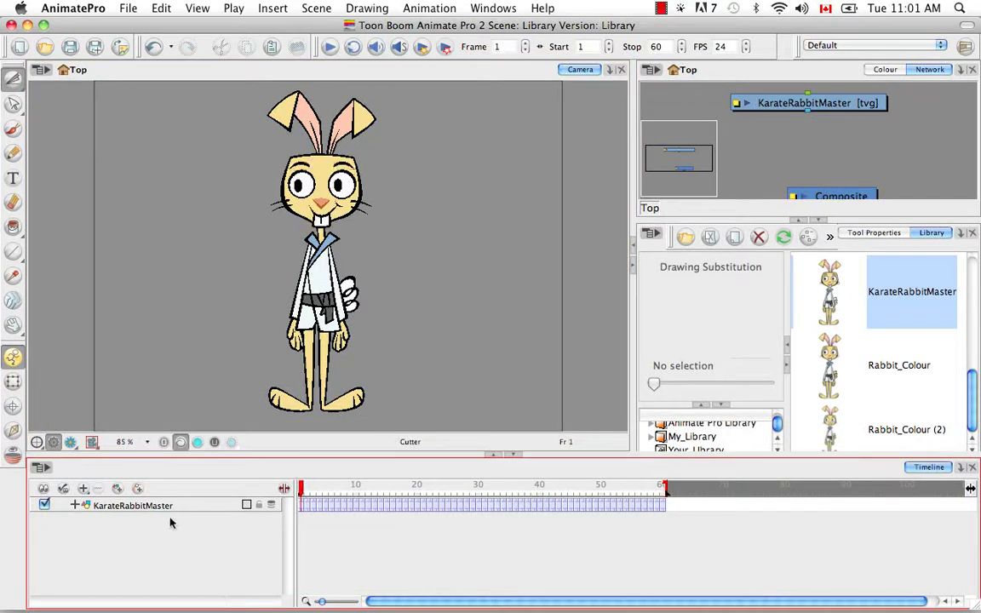
pyautogui.click(128, 505)
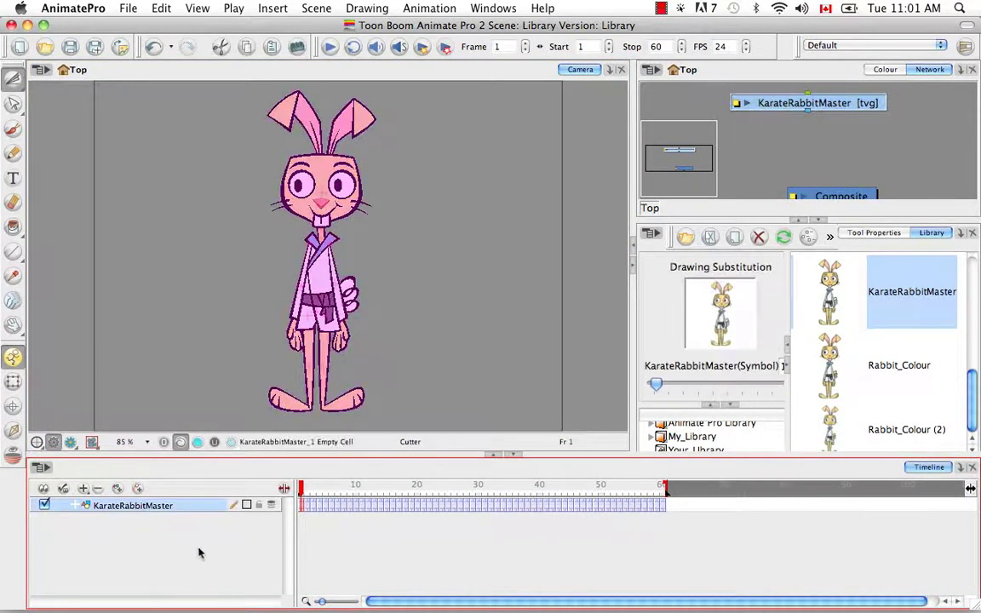
# Step: Enlarge the library list and grant the right to modify Your_Library
pyautogui.click(693, 448)
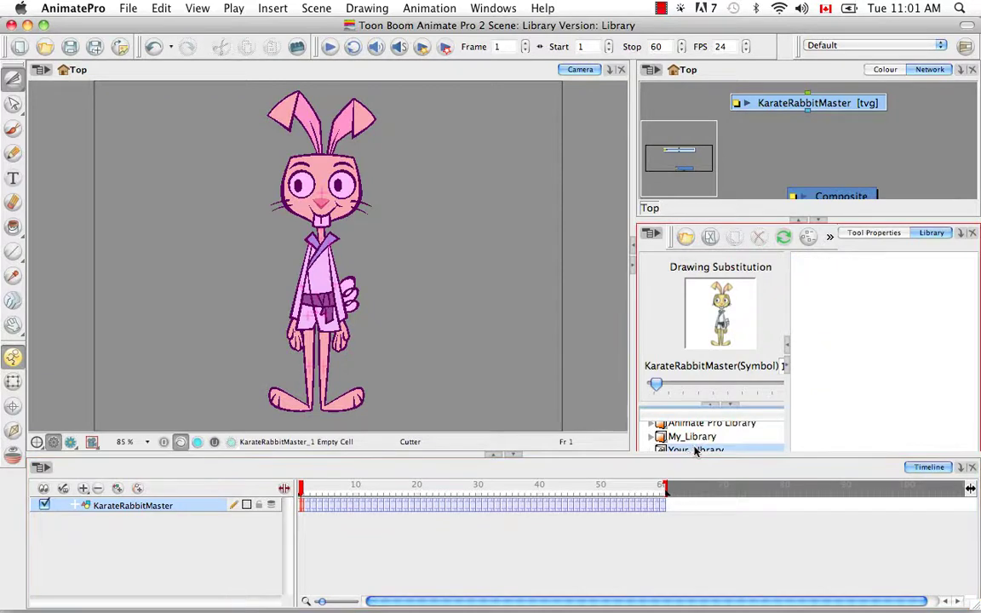
pyautogui.click(713, 405)
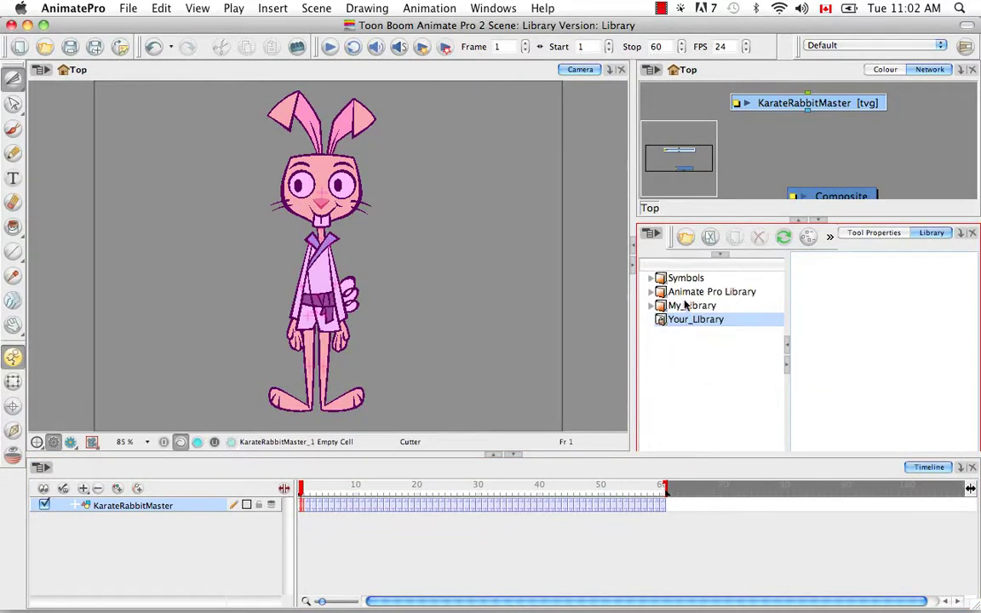
pyautogui.click(684, 307)
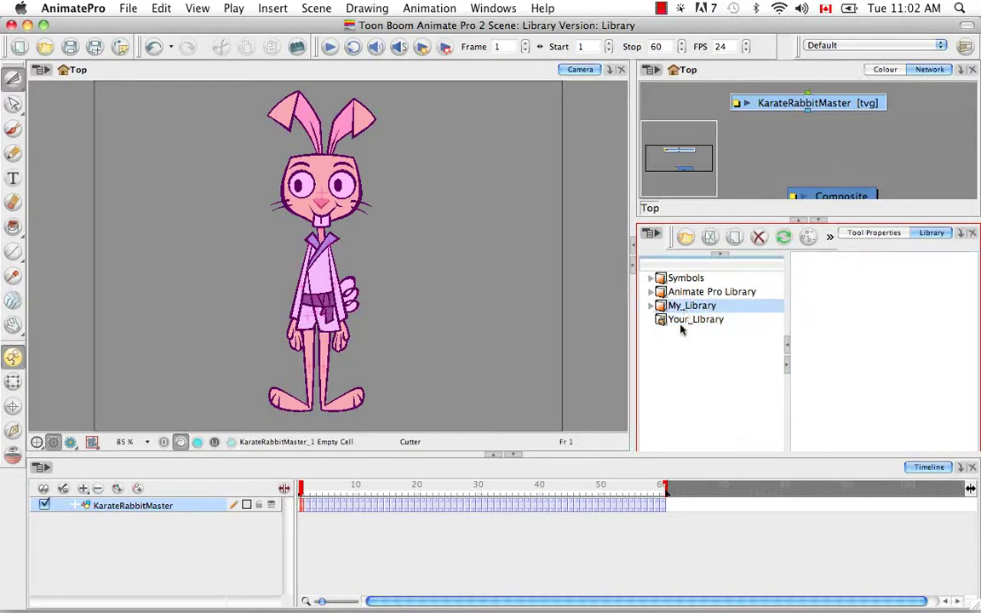
pyautogui.click(680, 321)
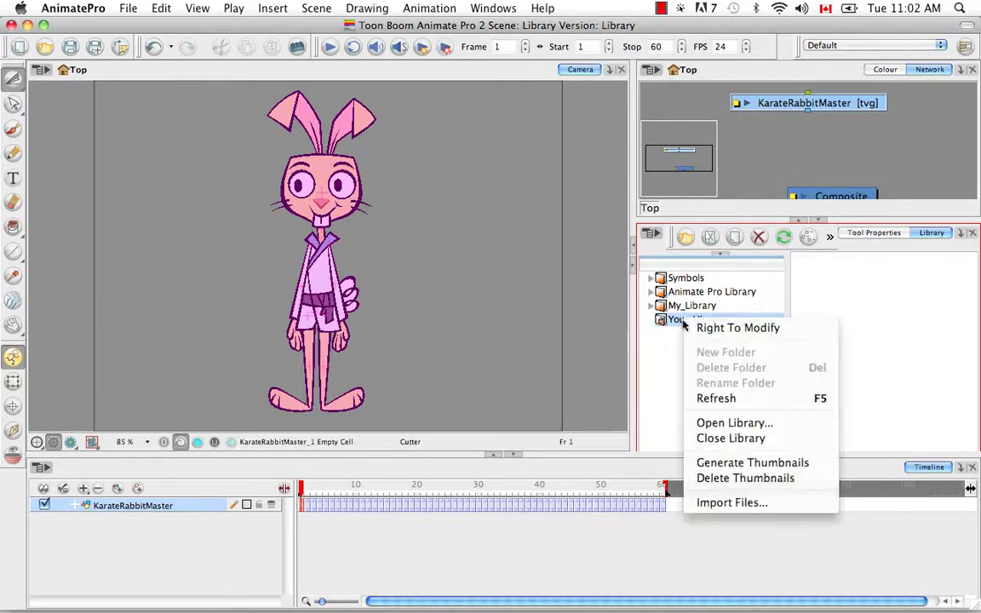
pyautogui.rightClick(684, 322)
pyautogui.click(702, 330)
pyautogui.click(692, 307)
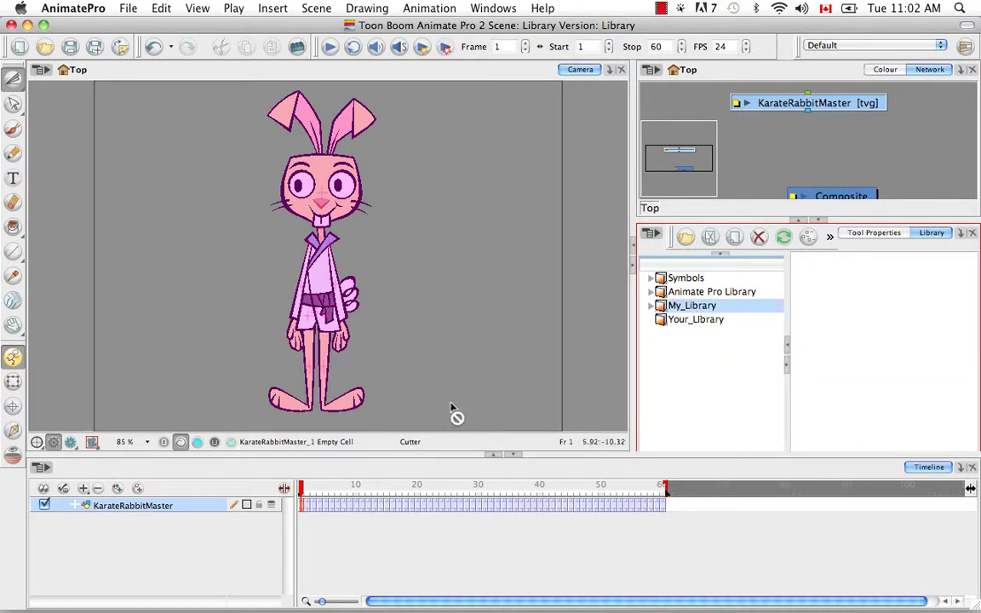
# Step: Store the KarateRabbitMaster layer as the template KarateRabbitMaster.tpl in the Characters folder of My_Library
pyautogui.click(652, 306)
pyautogui.click(681, 318)
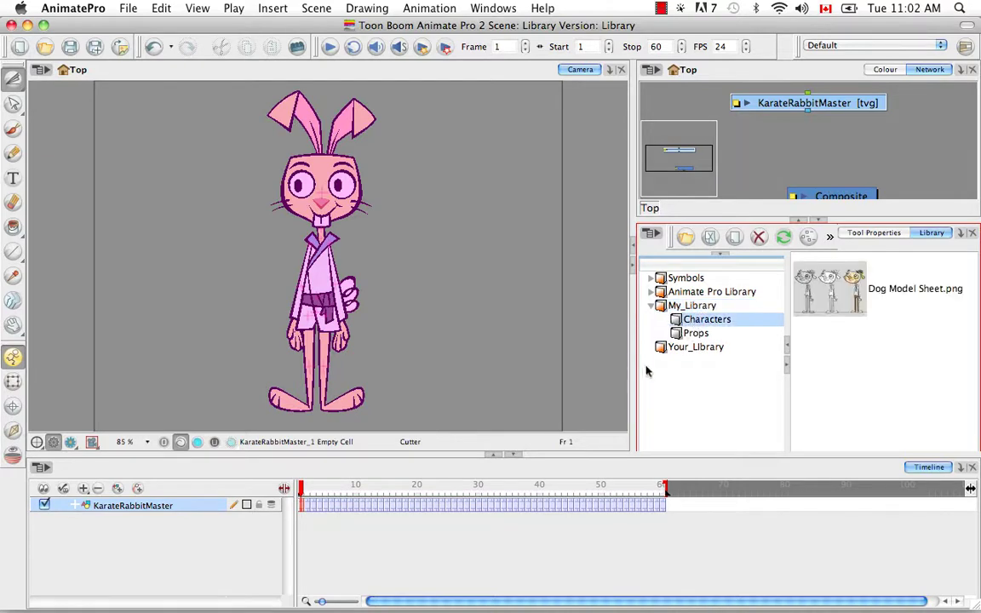
pyautogui.click(150, 507)
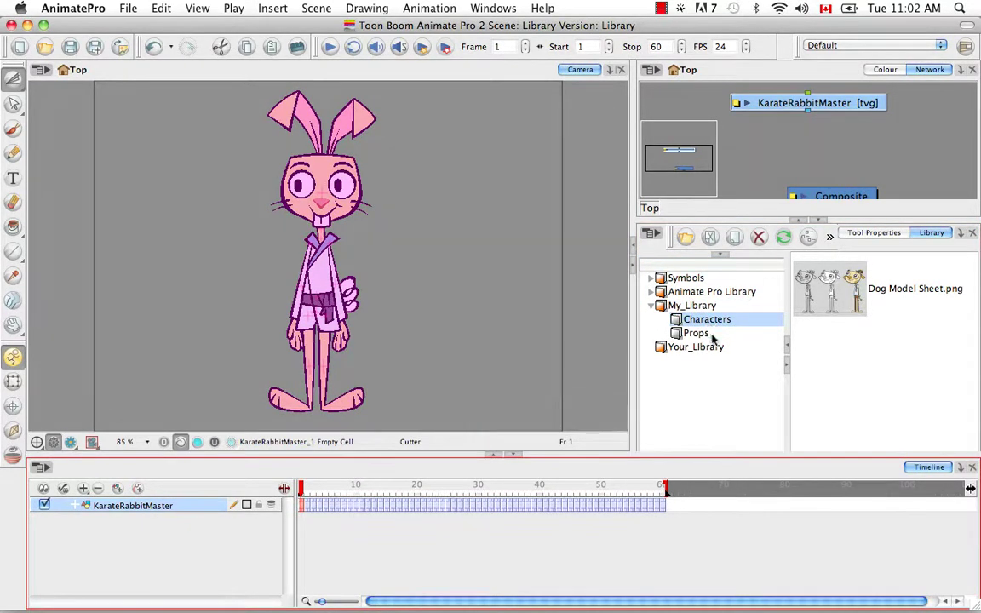
pyautogui.moveTo(712, 338); pyautogui.dragTo(712, 338)
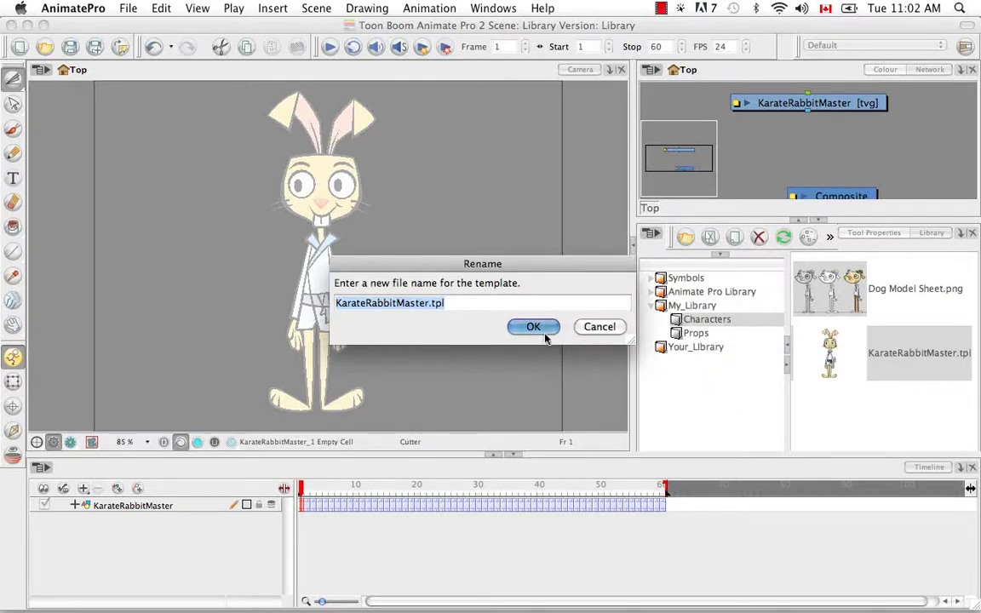
pyautogui.click(545, 333)
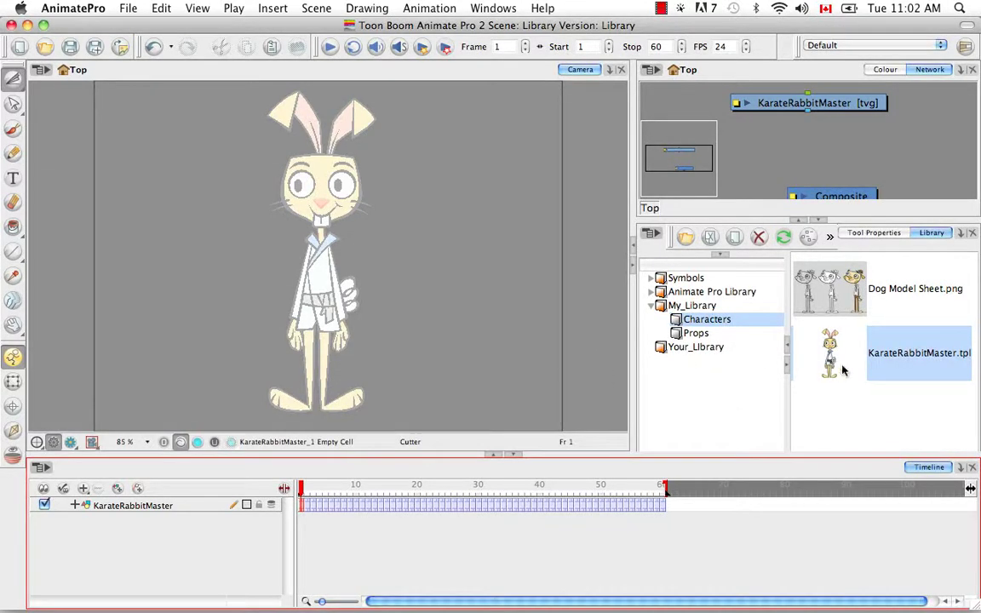
pyautogui.click(886, 372)
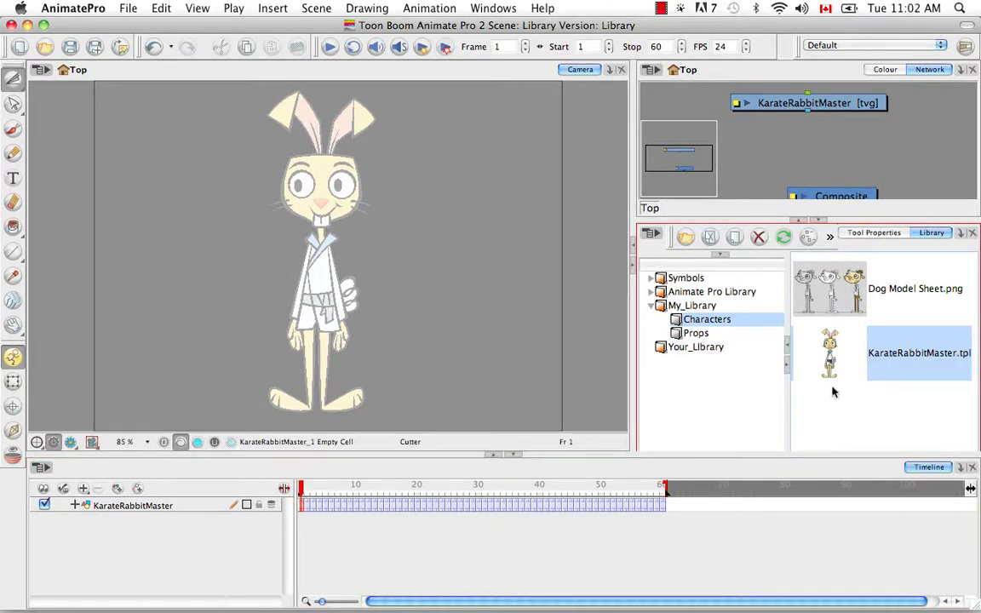
# Step: Delete the KarateRabbitMaster layer from the timeline
pyautogui.click(161, 509)
pyautogui.click(99, 488)
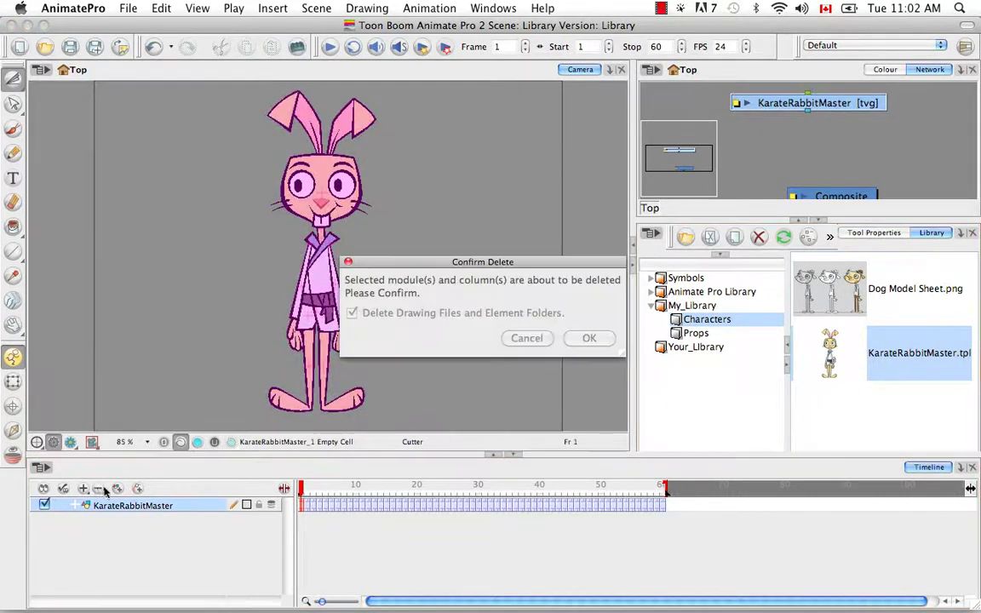
pyautogui.click(350, 313)
pyautogui.click(585, 339)
# Step: Bring the KarateRabbitMaster.tpl template from the Characters folder into the empty timeline at frame 1 and deselect it
pyautogui.click(906, 359)
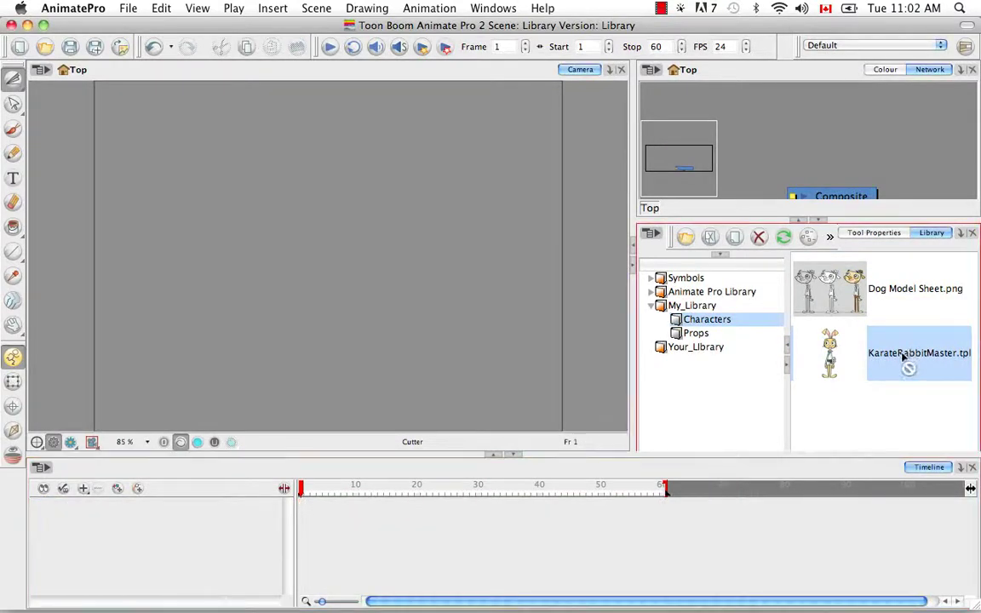
pyautogui.moveTo(232, 492); pyautogui.dragTo(234, 498)
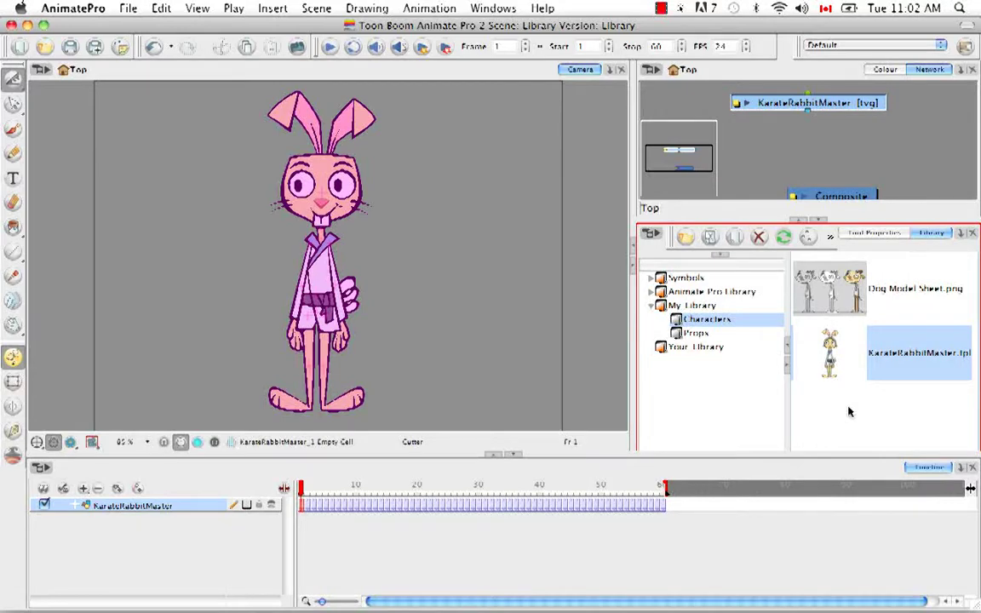
pyautogui.click(501, 523)
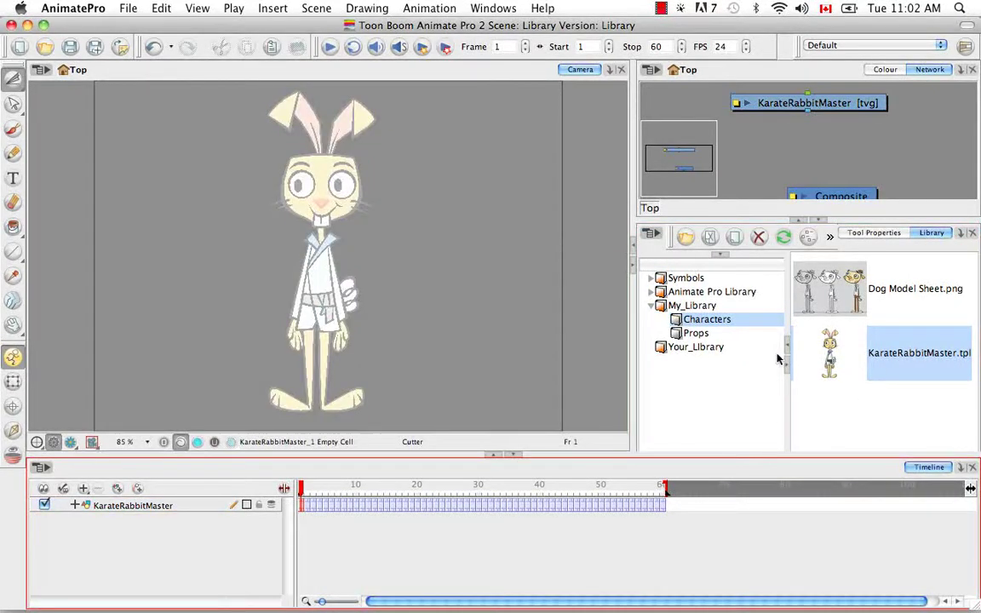
pyautogui.moveTo(302, 486)
pyautogui.mouseDown()
pyautogui.moveTo(437, 482)
pyautogui.moveTo(299, 491)
pyautogui.mouseUp()
pyautogui.click(472, 374)
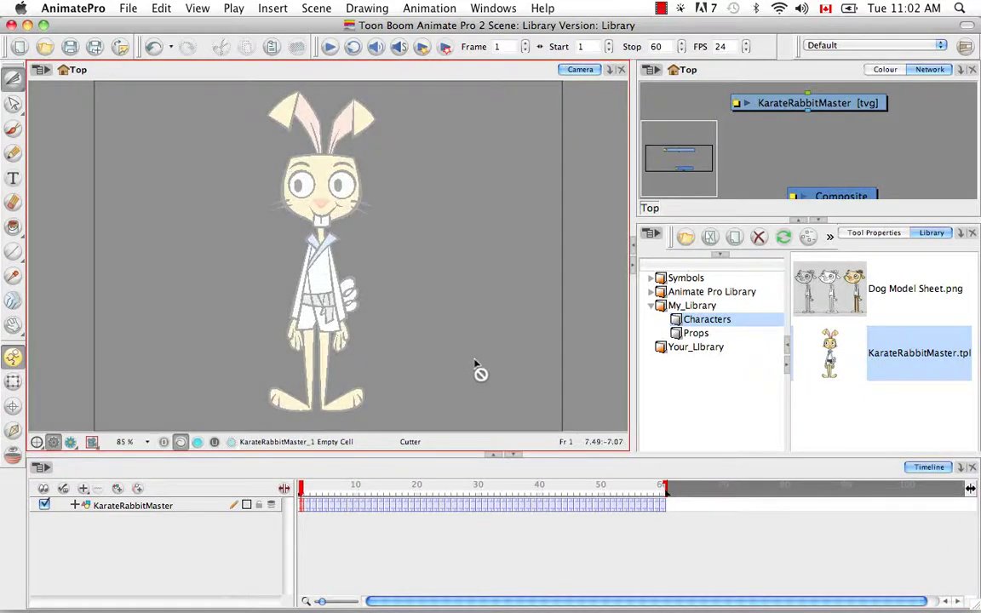